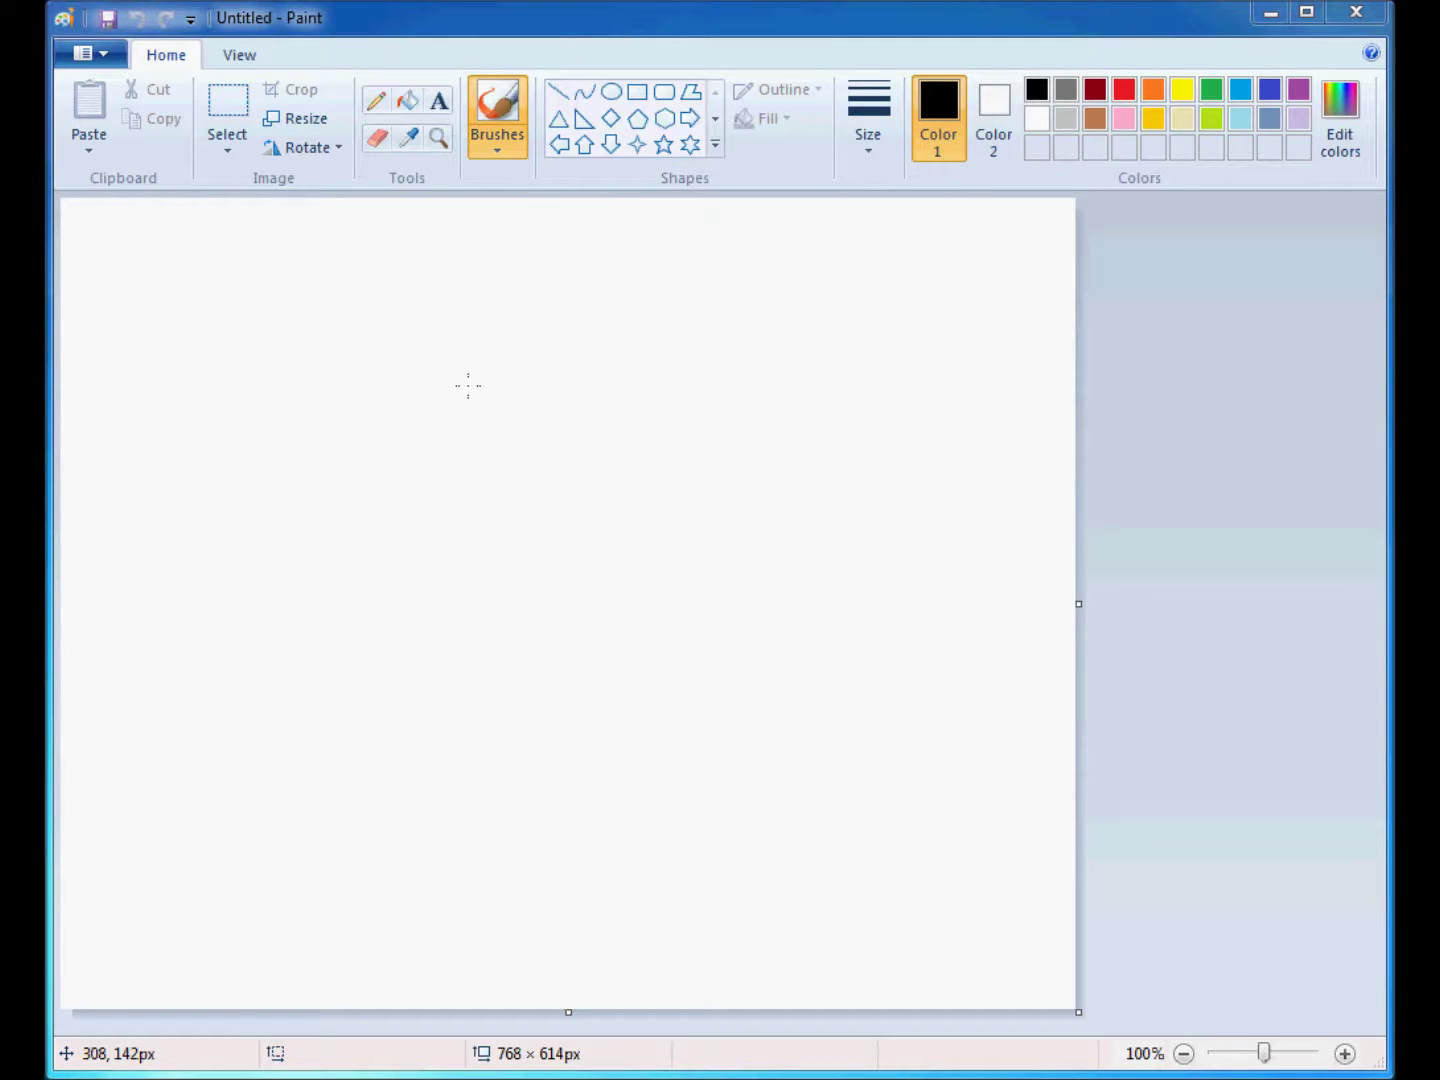
# - Choose the Oval shape with the second-thinnest 3px black outline width
pyautogui.click(611, 93)
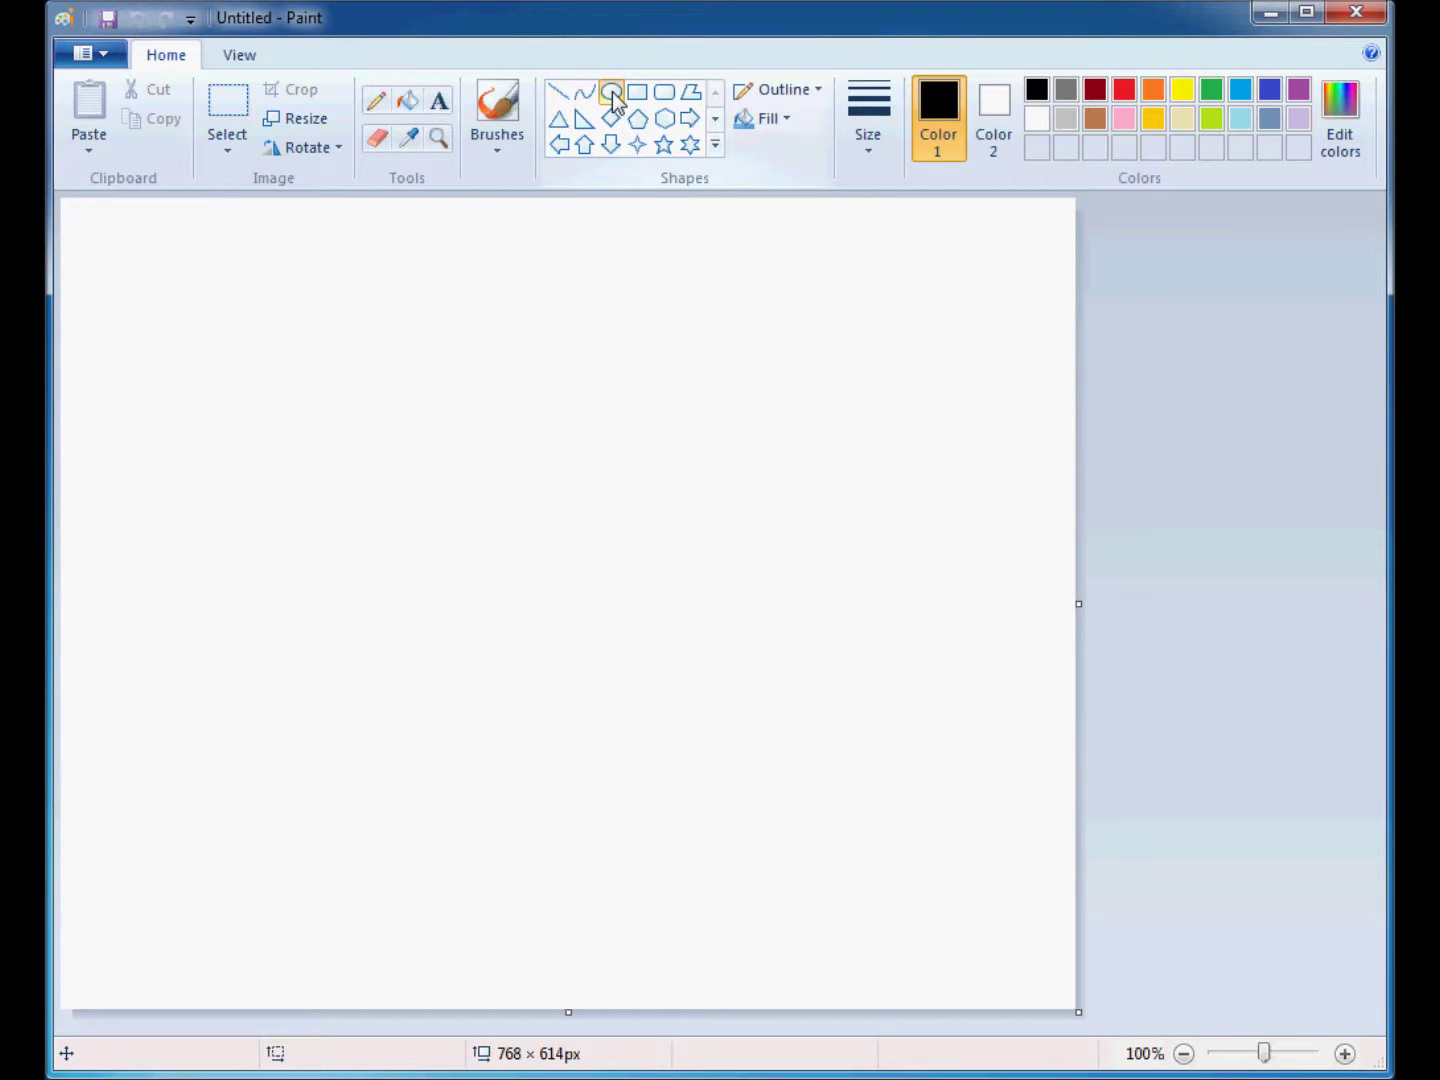
pyautogui.click(866, 132)
pyautogui.click(896, 250)
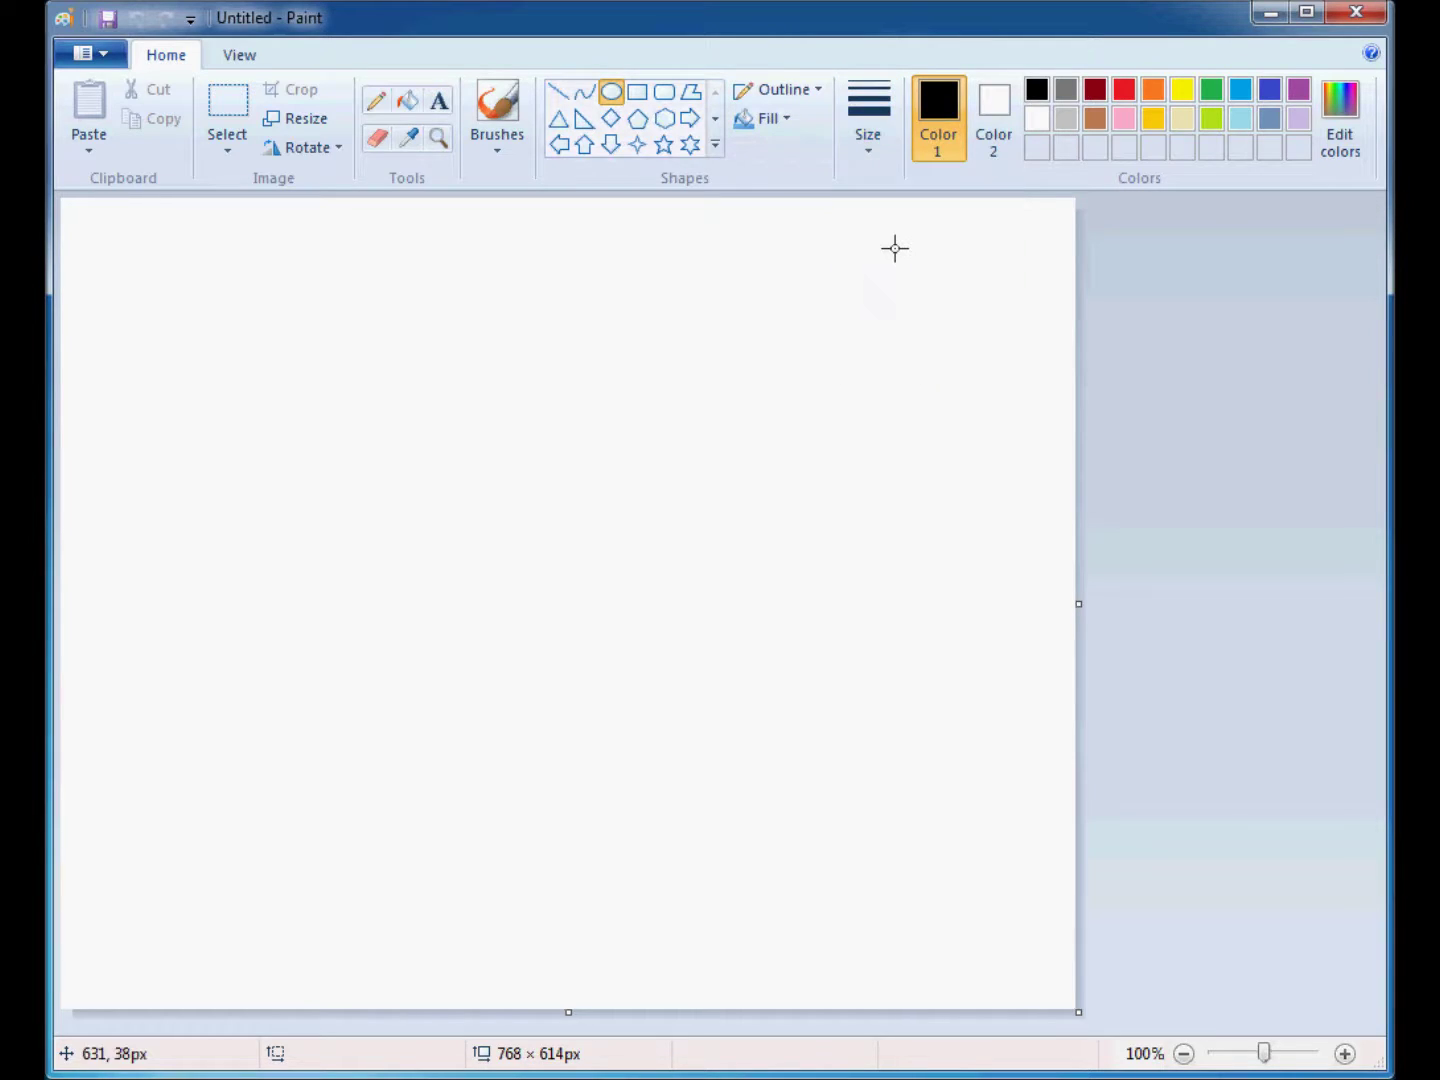
pyautogui.click(869, 132)
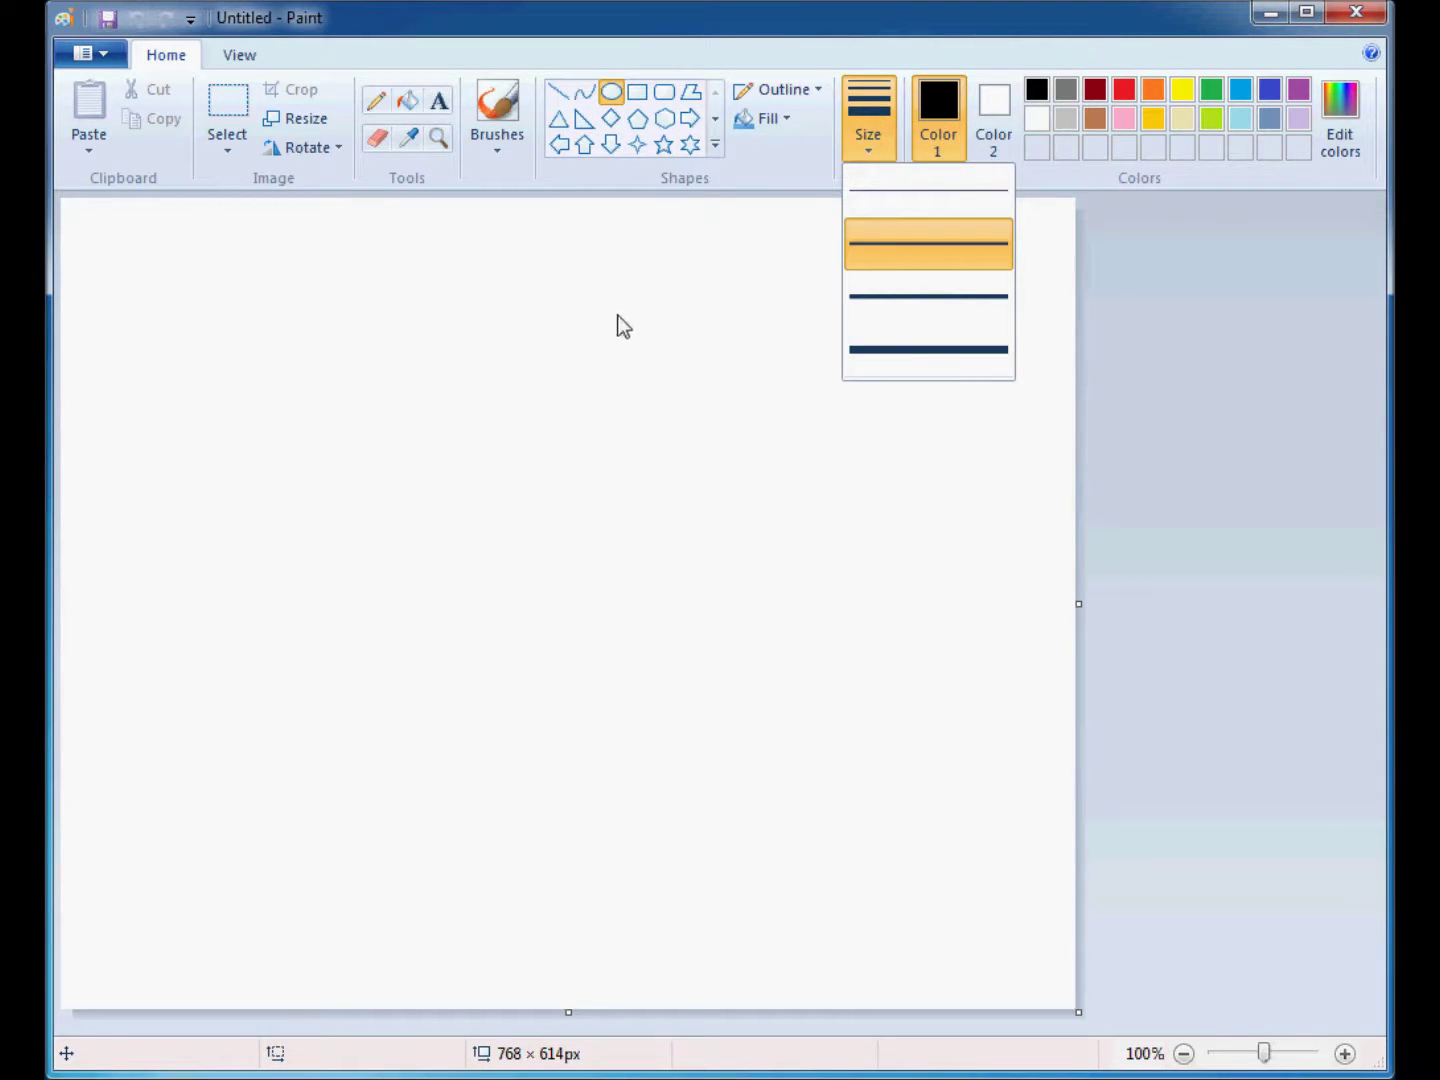
pyautogui.click(412, 307)
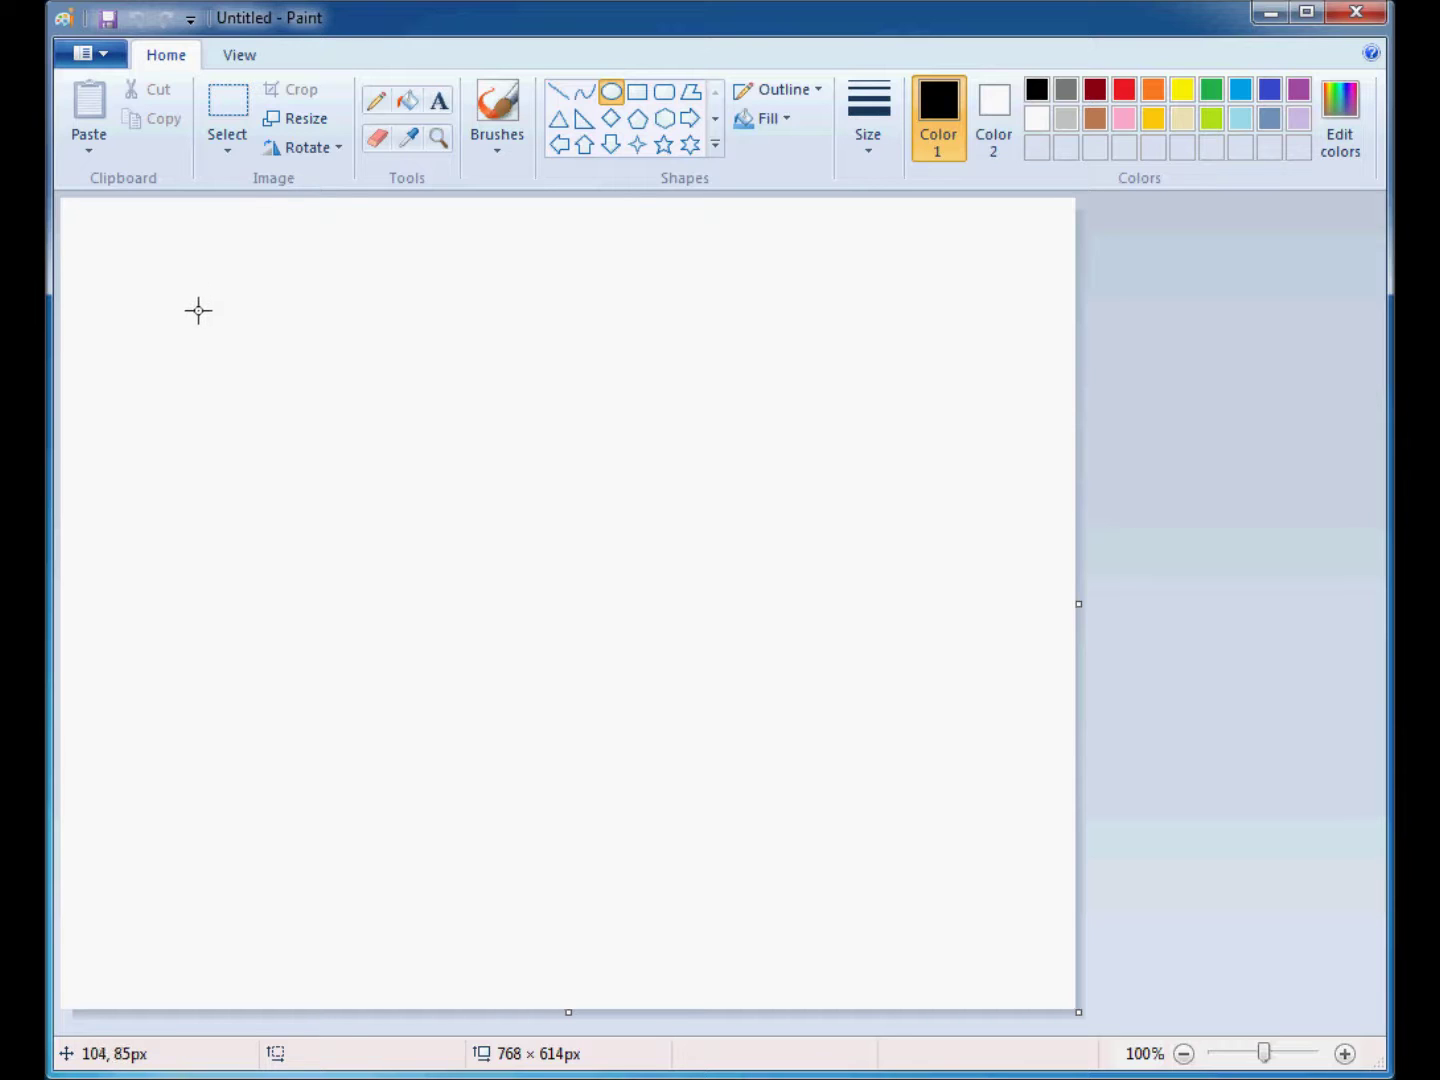
# - Draw a 392 × 392 px black circle on the left side of the canvas
pyautogui.moveTo(188, 296); pyautogui.dragTo(704, 811)
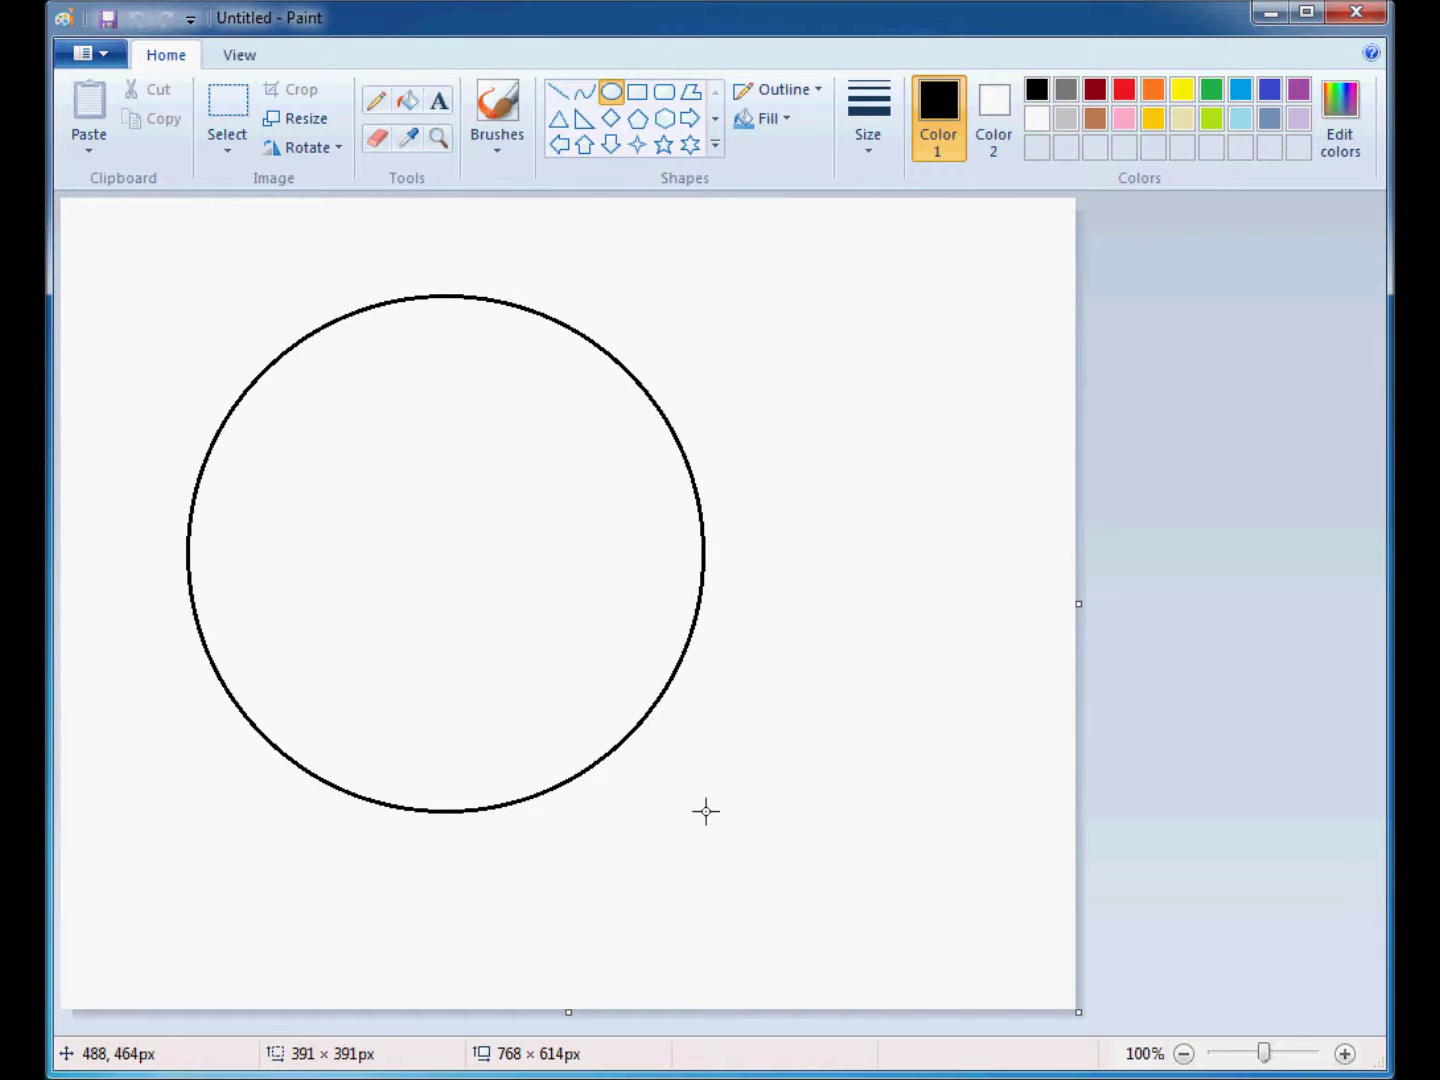
pyautogui.moveTo(707, 811); pyautogui.dragTo(710, 812)
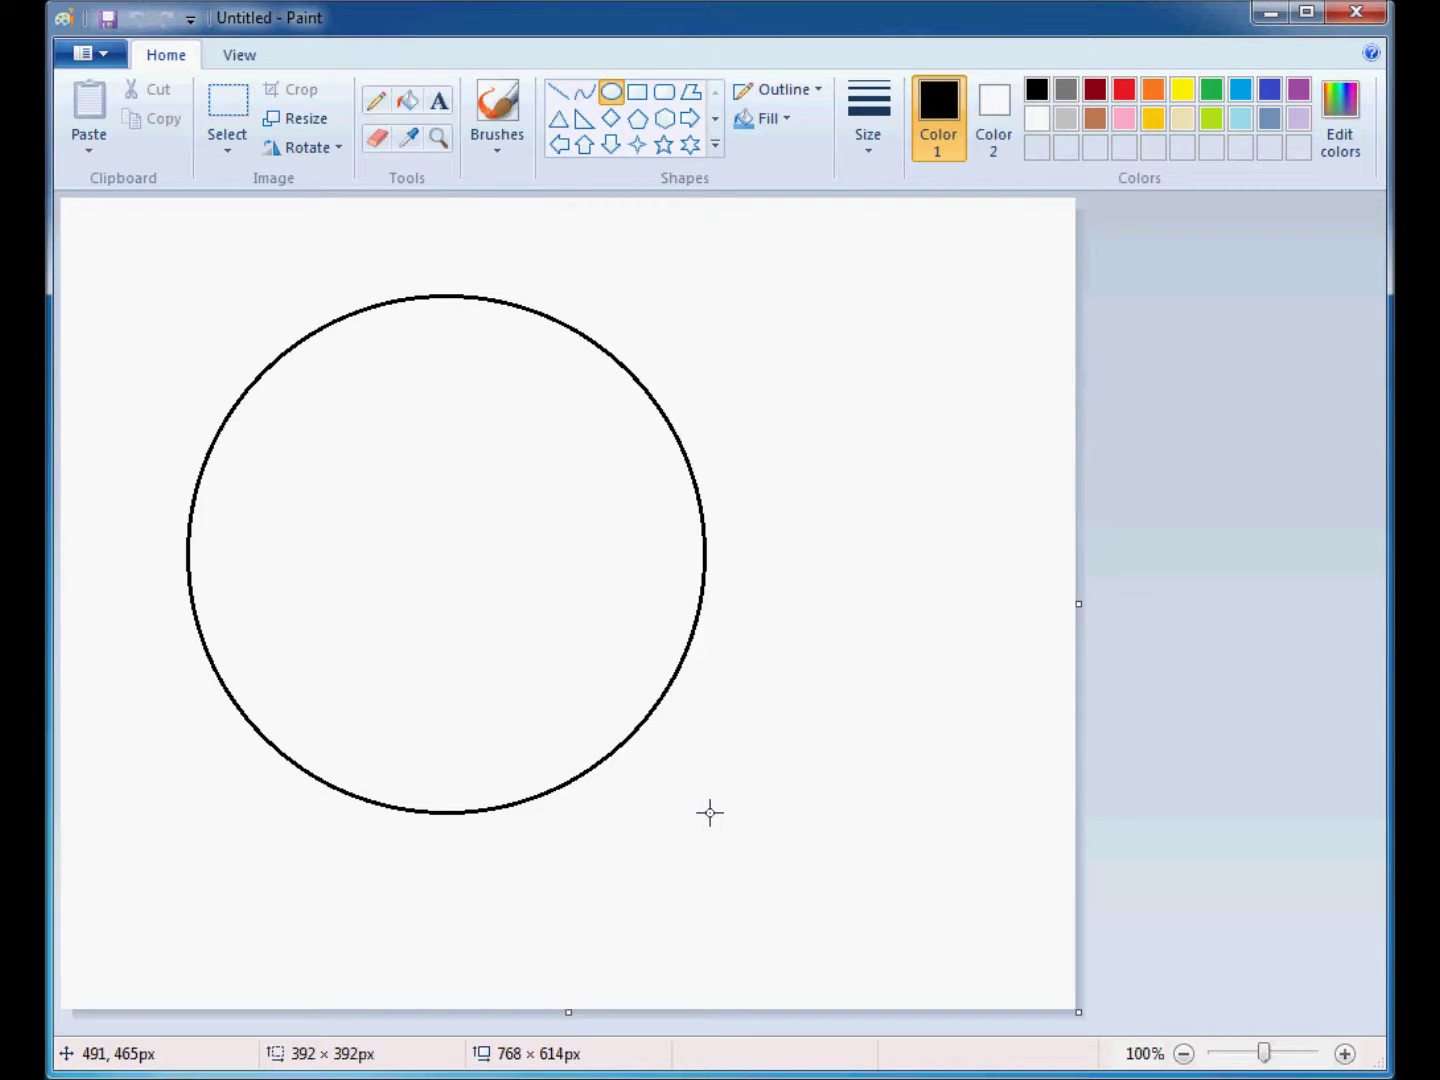
pyautogui.moveTo(710, 812); pyautogui.dragTo(710, 812)
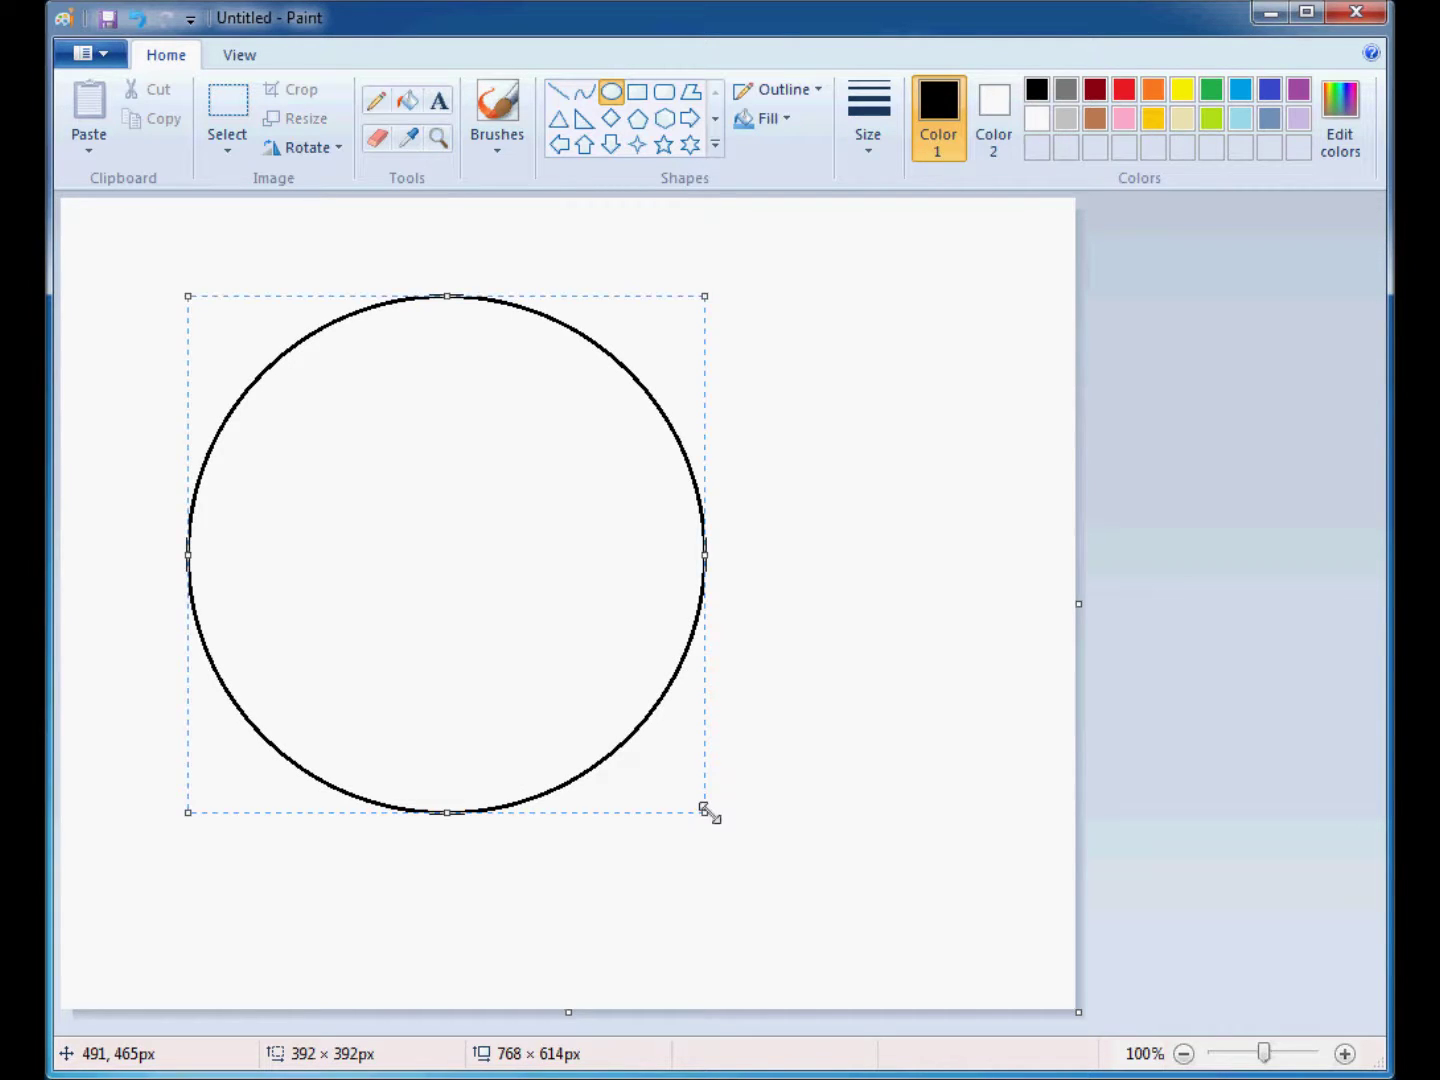
pyautogui.click(776, 740)
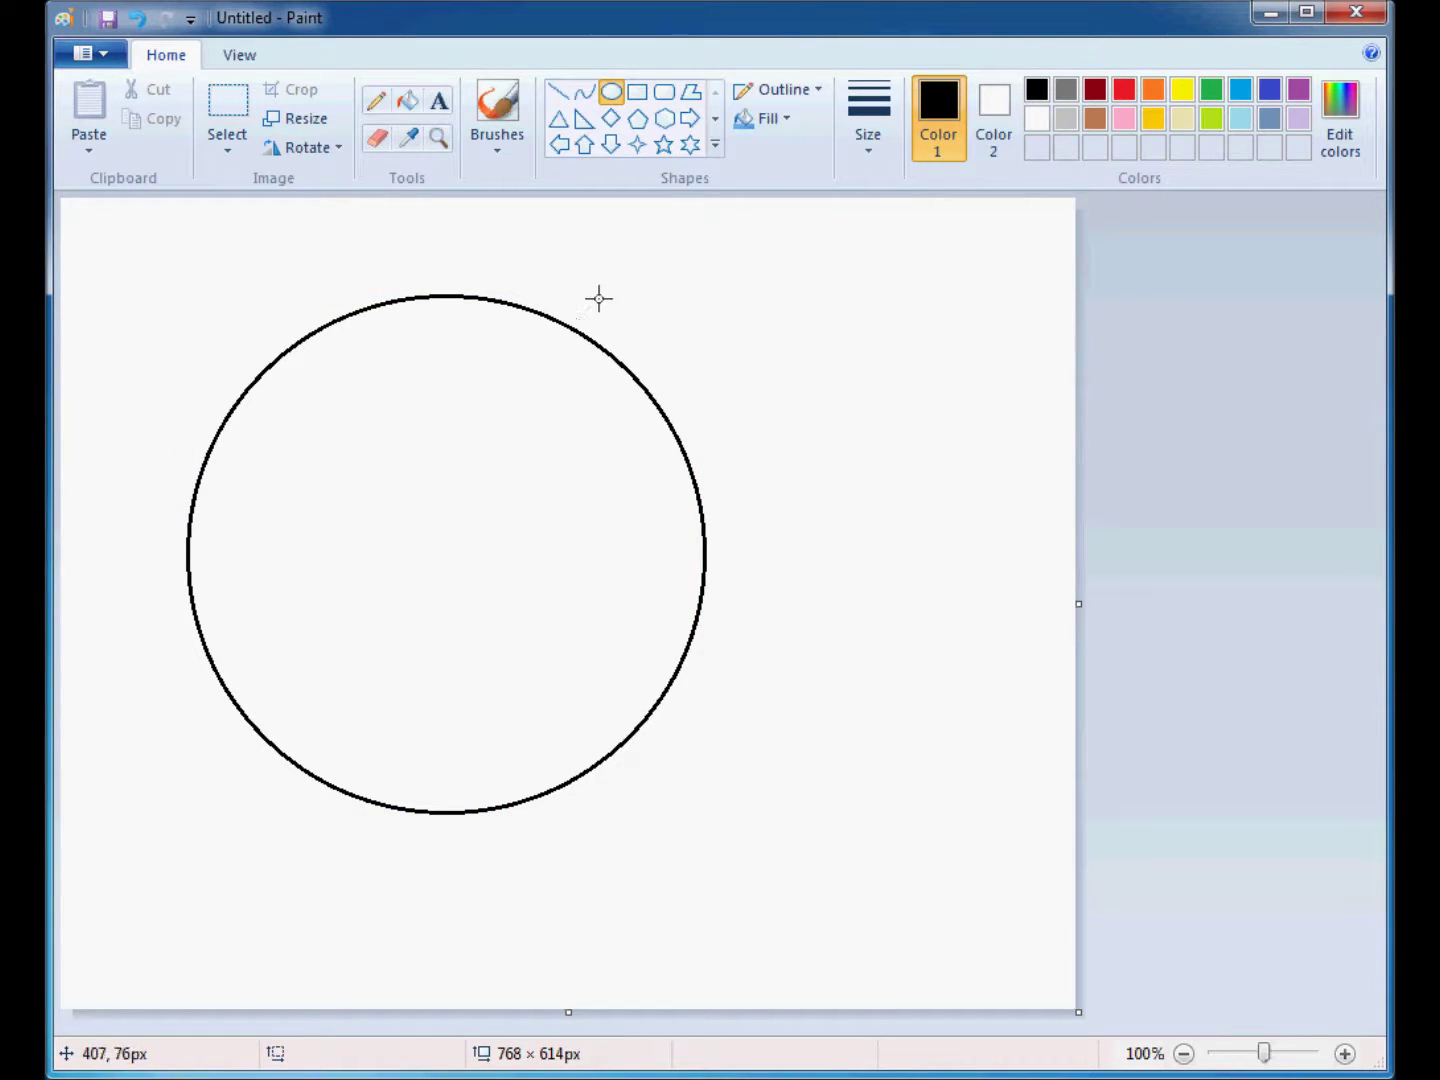
# - Use the Magnifier to zoom to 300% on the top of the circle
pyautogui.click(441, 138)
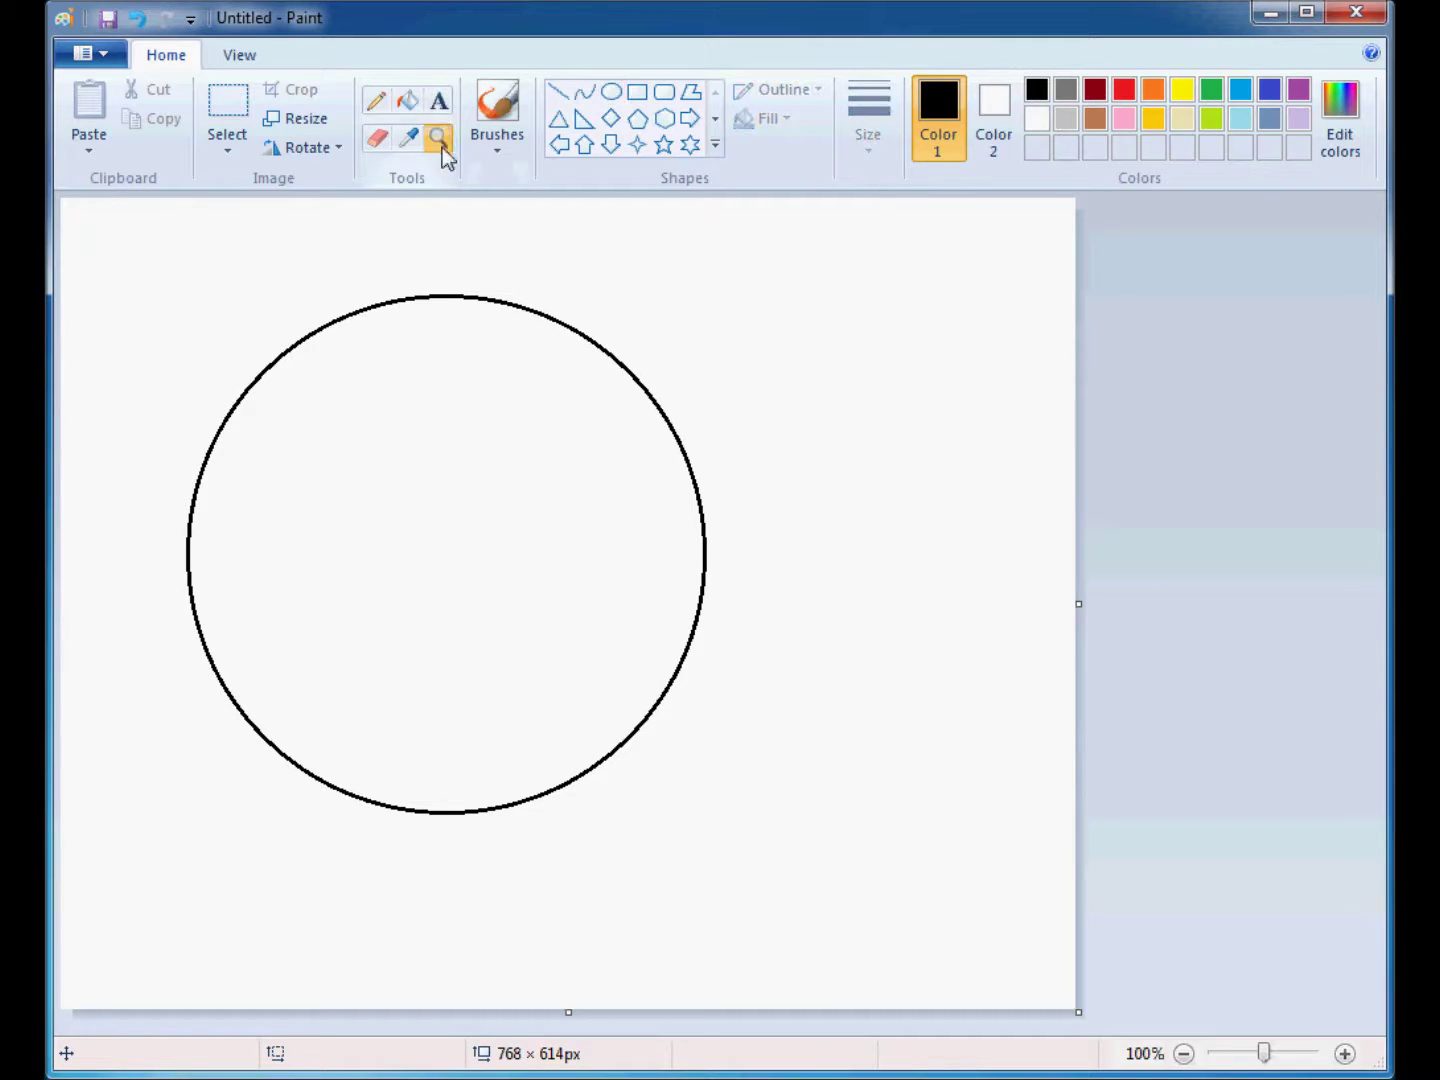
pyautogui.click(456, 260)
pyautogui.click(730, 395)
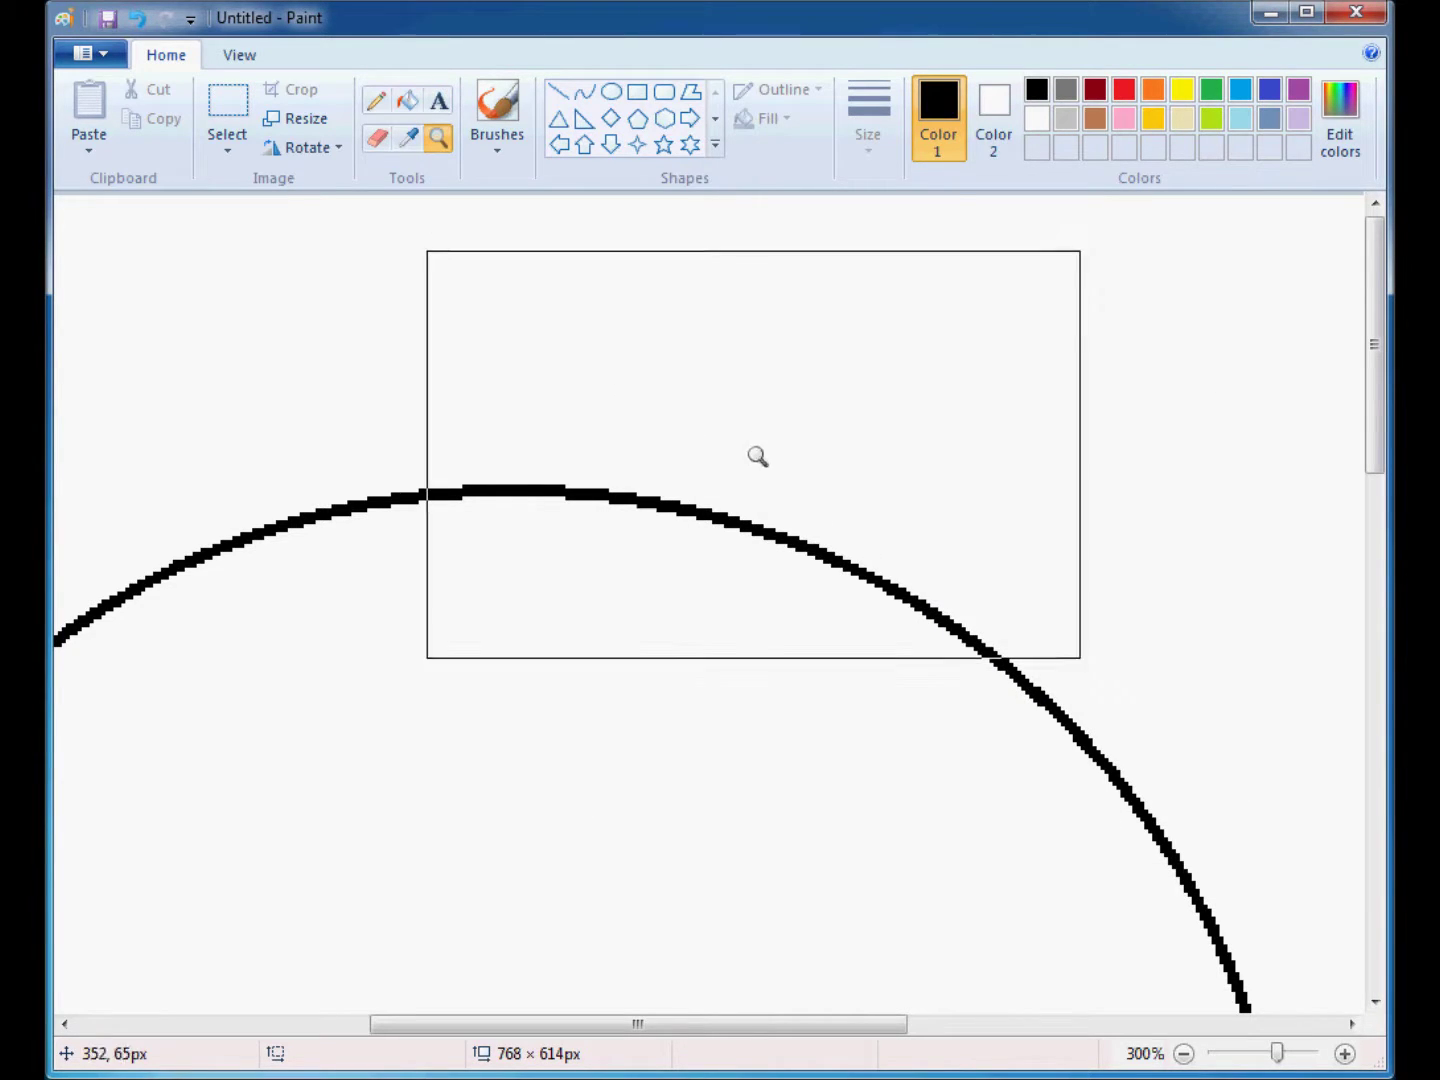
# - With a light-blue brush, dot the circle's top, right and lower-right points
pyautogui.click(497, 108)
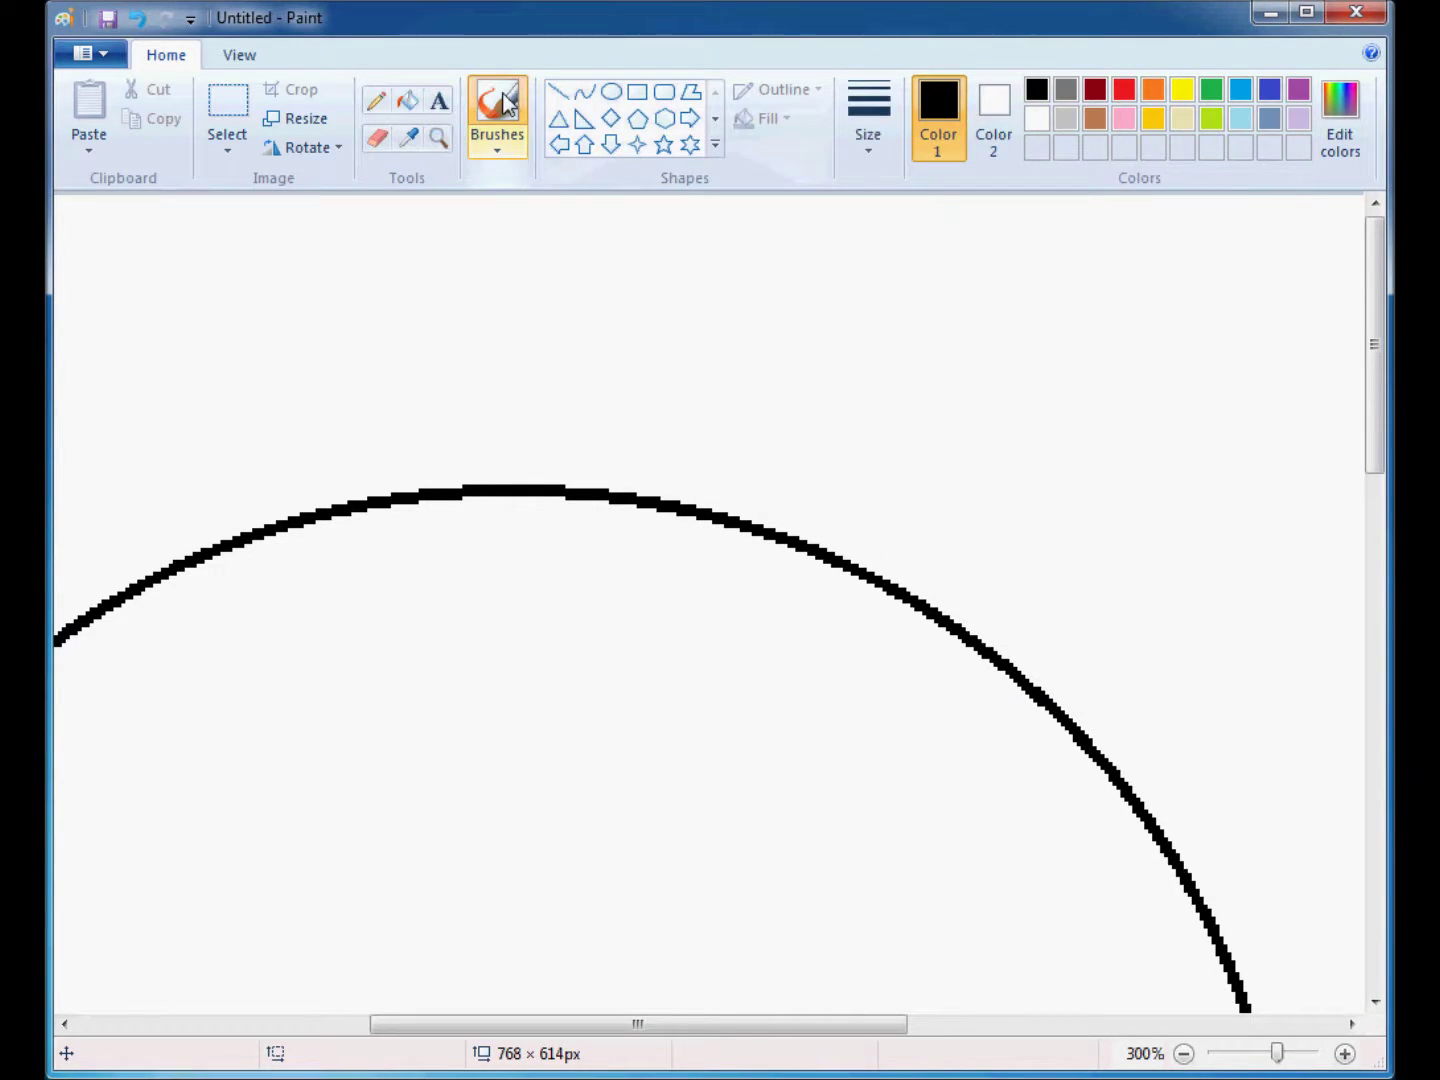
pyautogui.click(1240, 89)
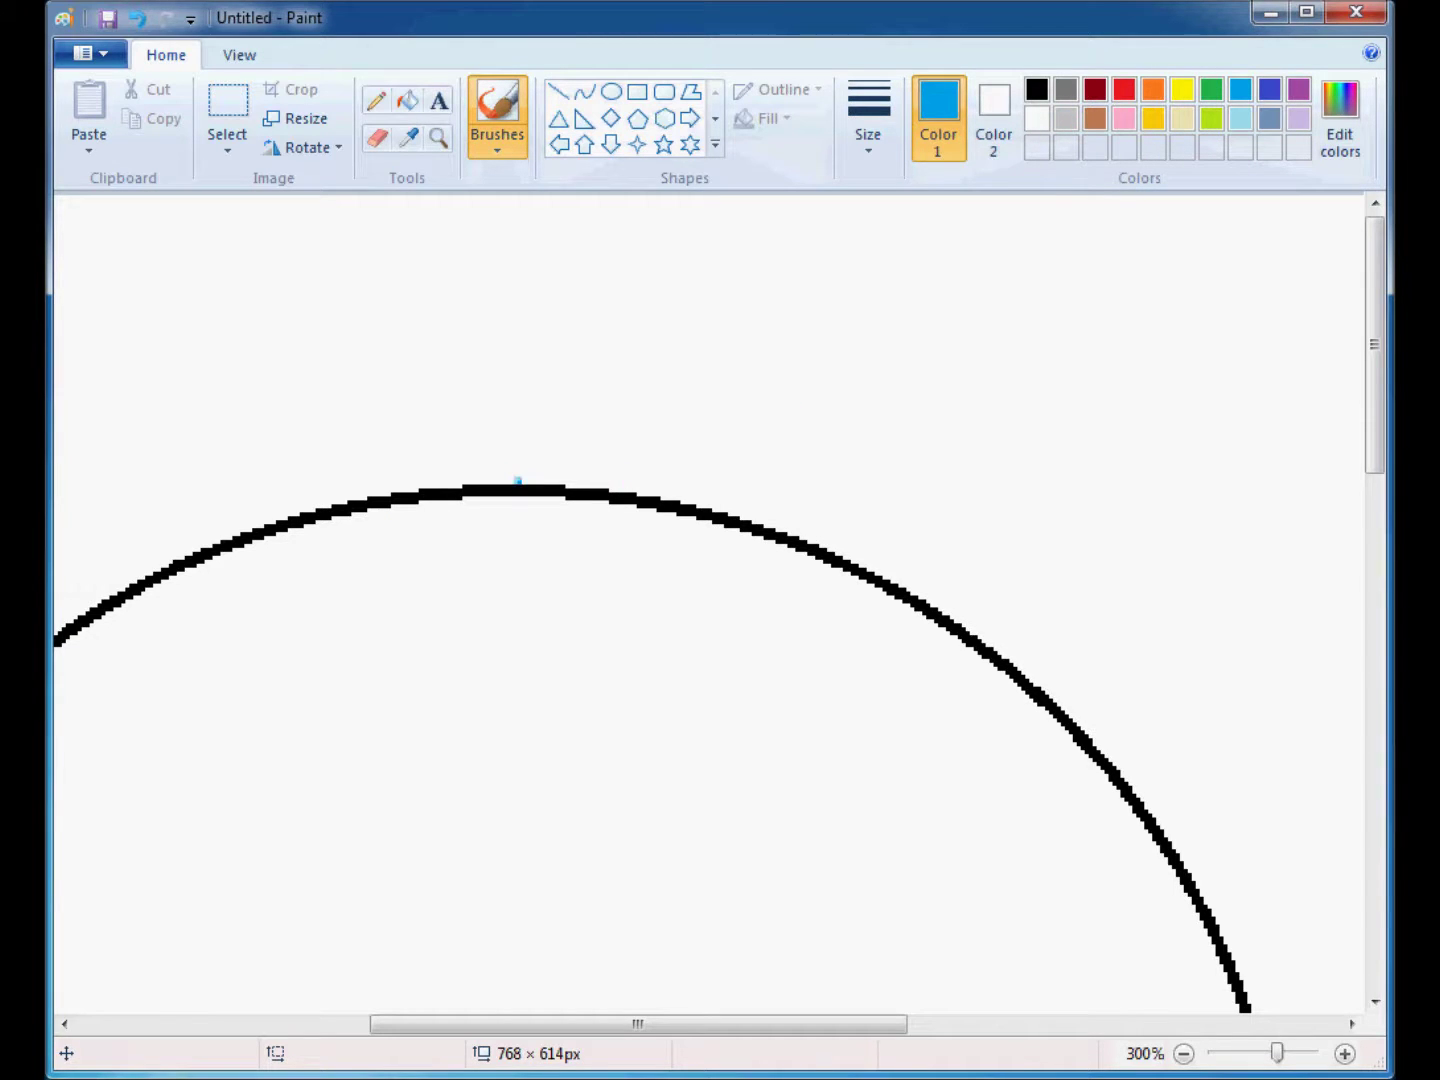
pyautogui.click(1072, 713)
pyautogui.moveTo(862, 1020); pyautogui.dragTo(913, 1026)
pyautogui.scroll(-3, 940, 935)
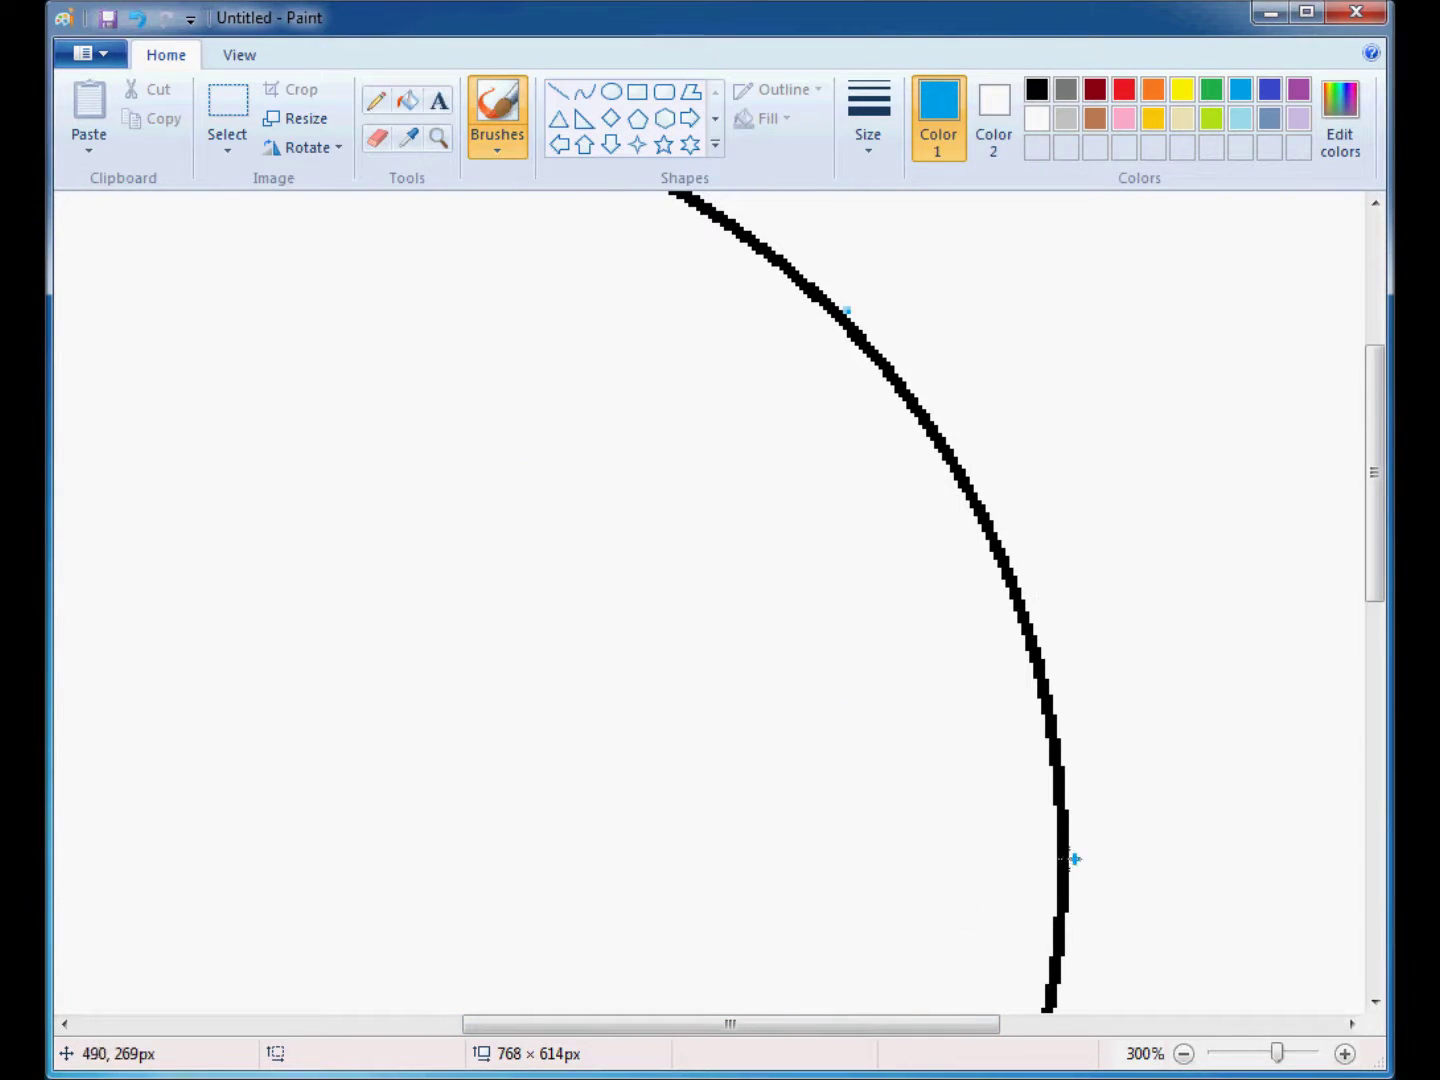
pyautogui.click(1075, 859)
pyautogui.scroll(-5, 1060, 880)
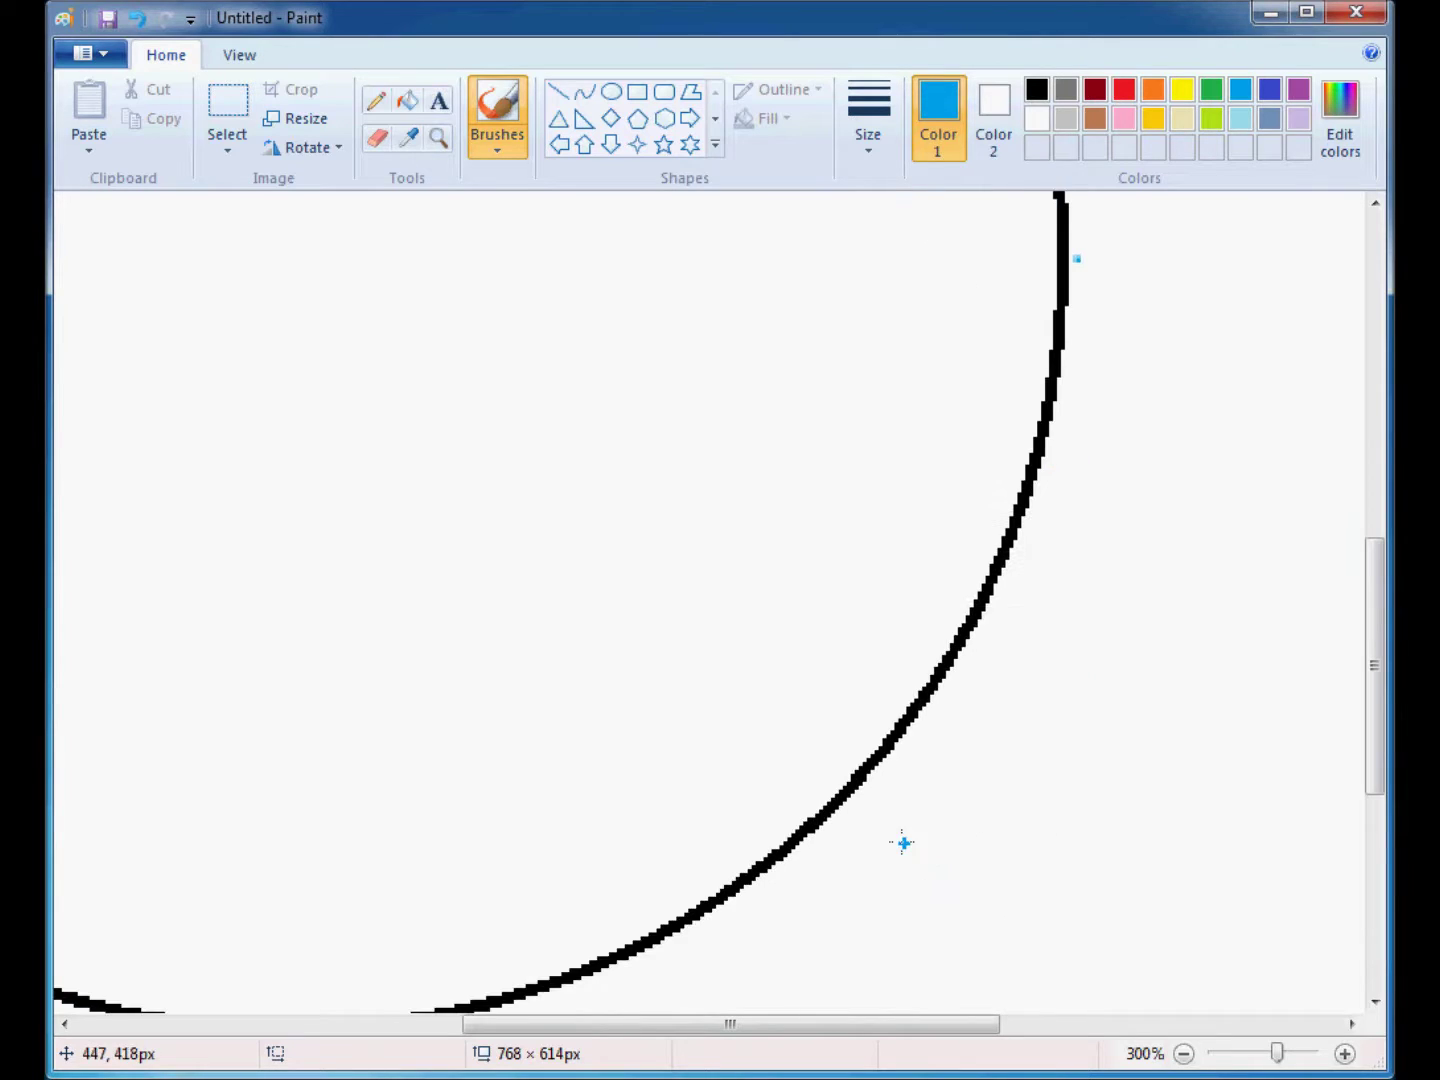
pyautogui.click(851, 809)
# - Dot the circle's bottom, lower-left and upper-left points, then zoom back to 100%
pyautogui.moveTo(884, 1026); pyautogui.dragTo(743, 1030)
pyautogui.scroll(-3, 705, 885)
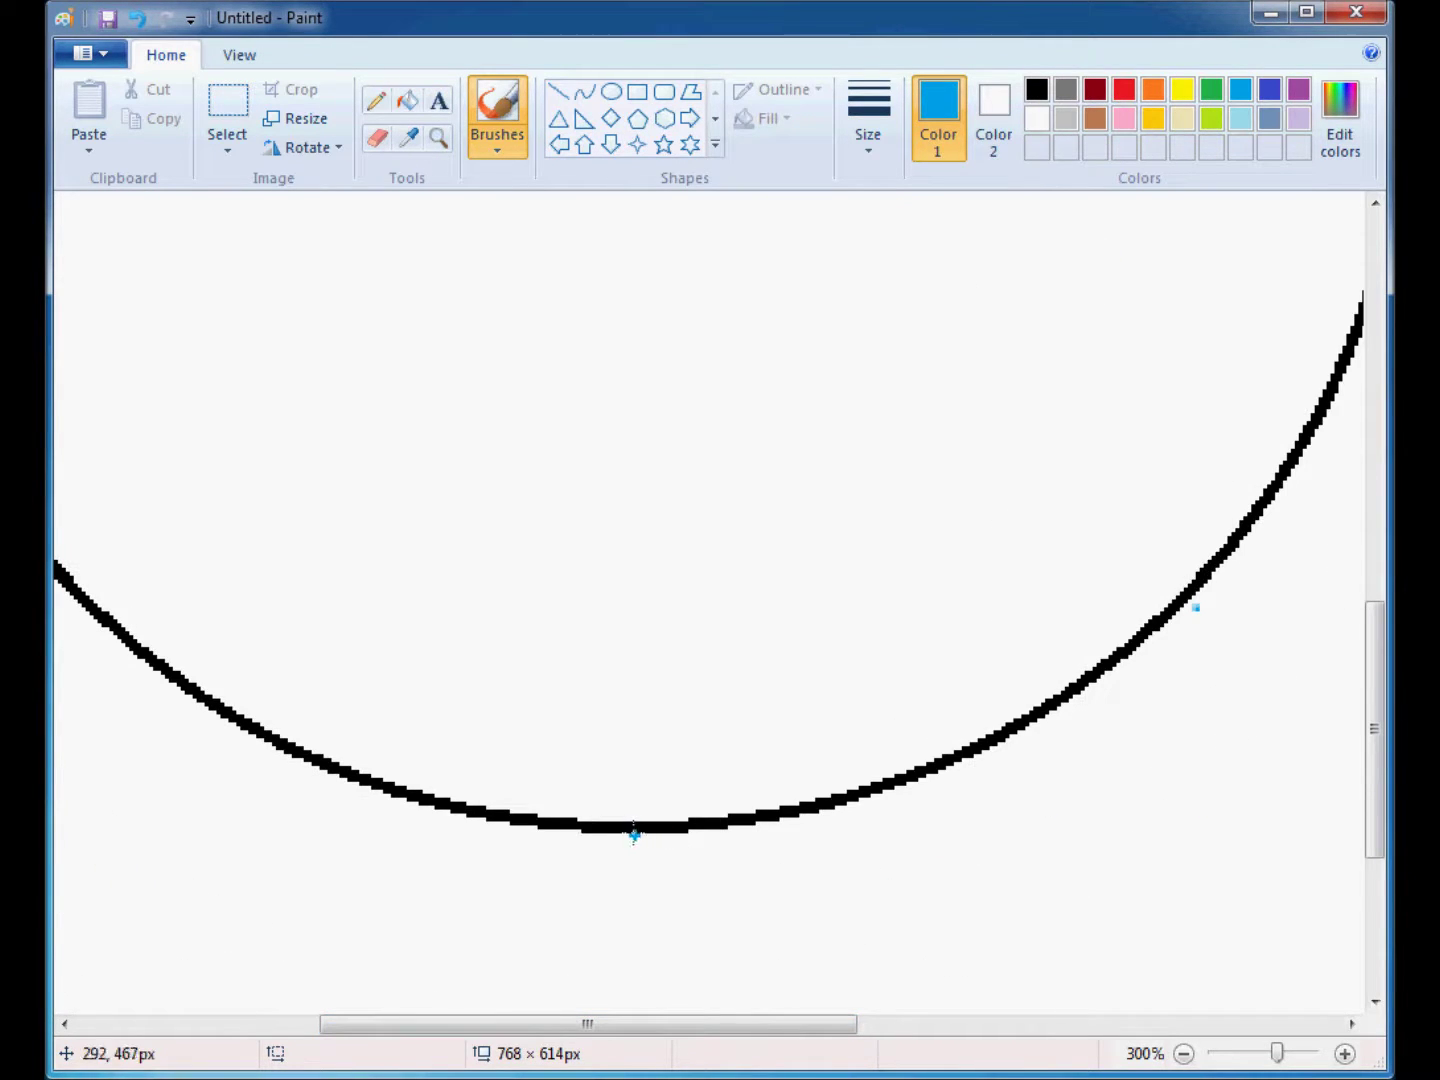
pyautogui.click(634, 836)
pyautogui.moveTo(700, 1026); pyautogui.dragTo(527, 1020)
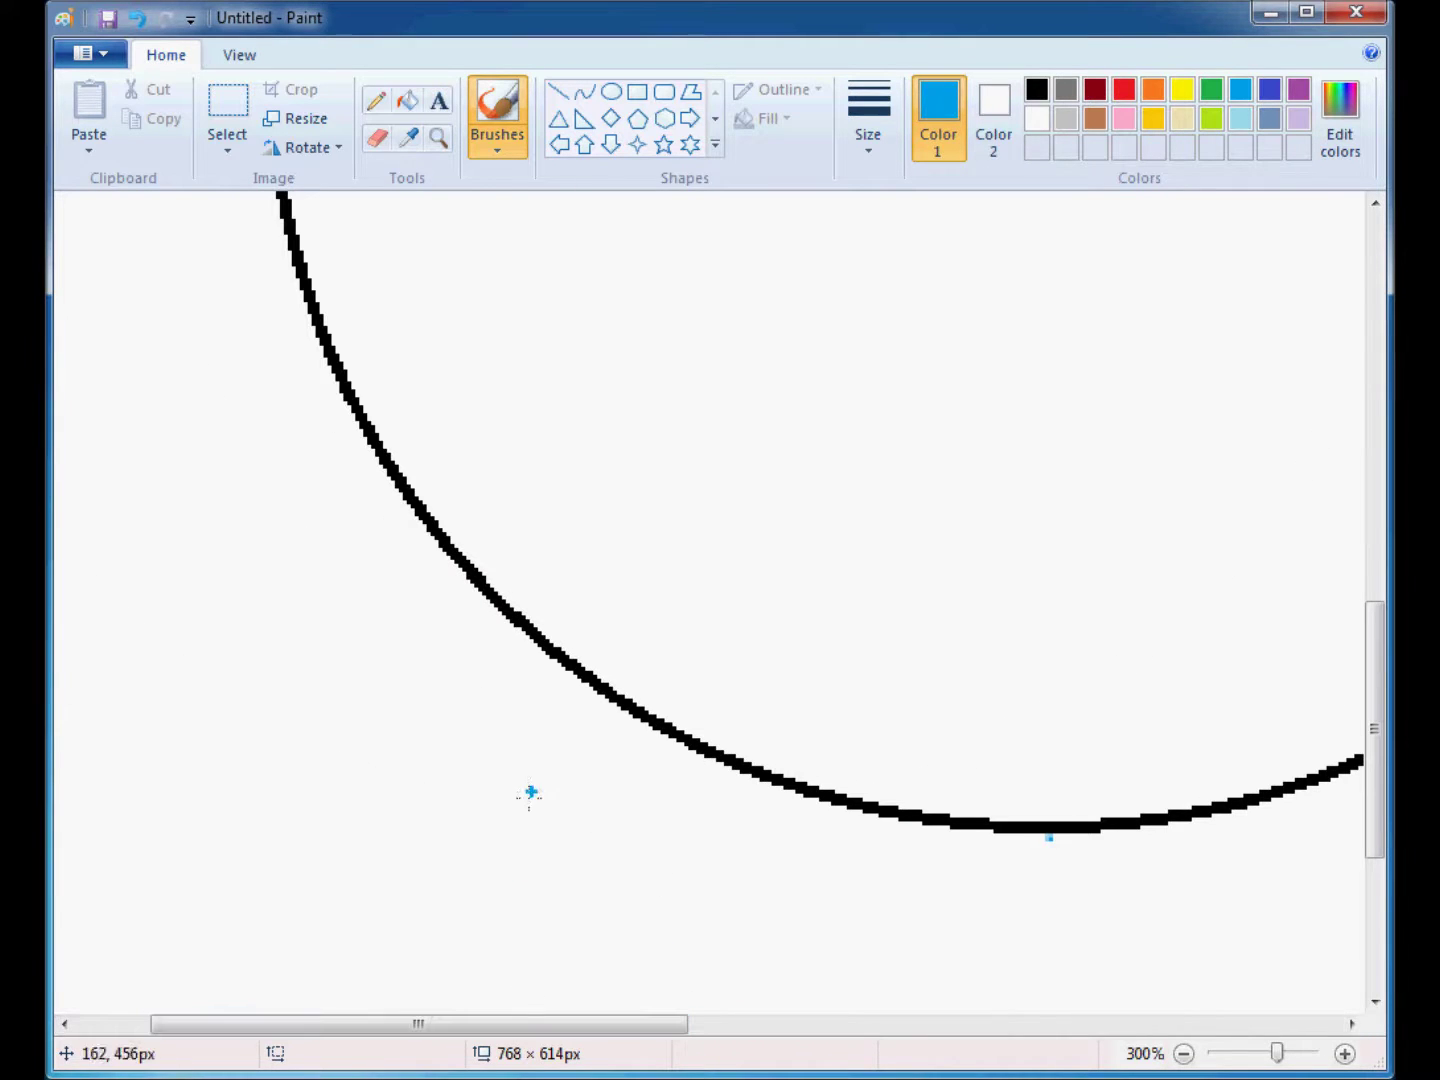
pyautogui.click(488, 604)
pyautogui.scroll(3, 575, 604)
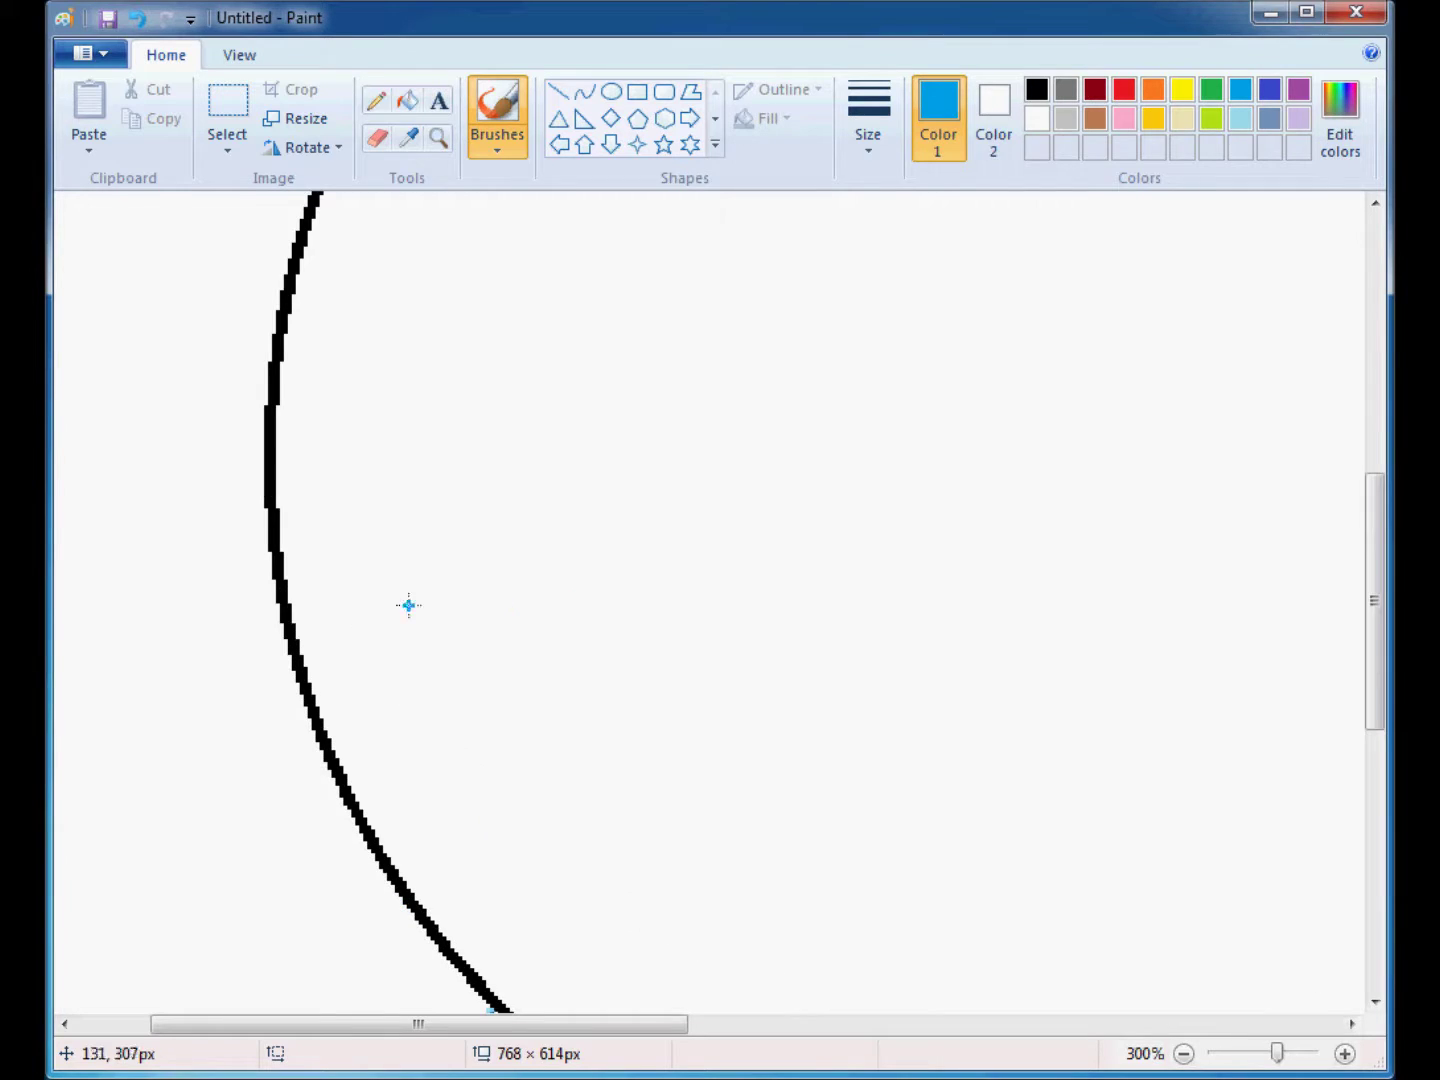
pyautogui.scroll(5, 498, 492)
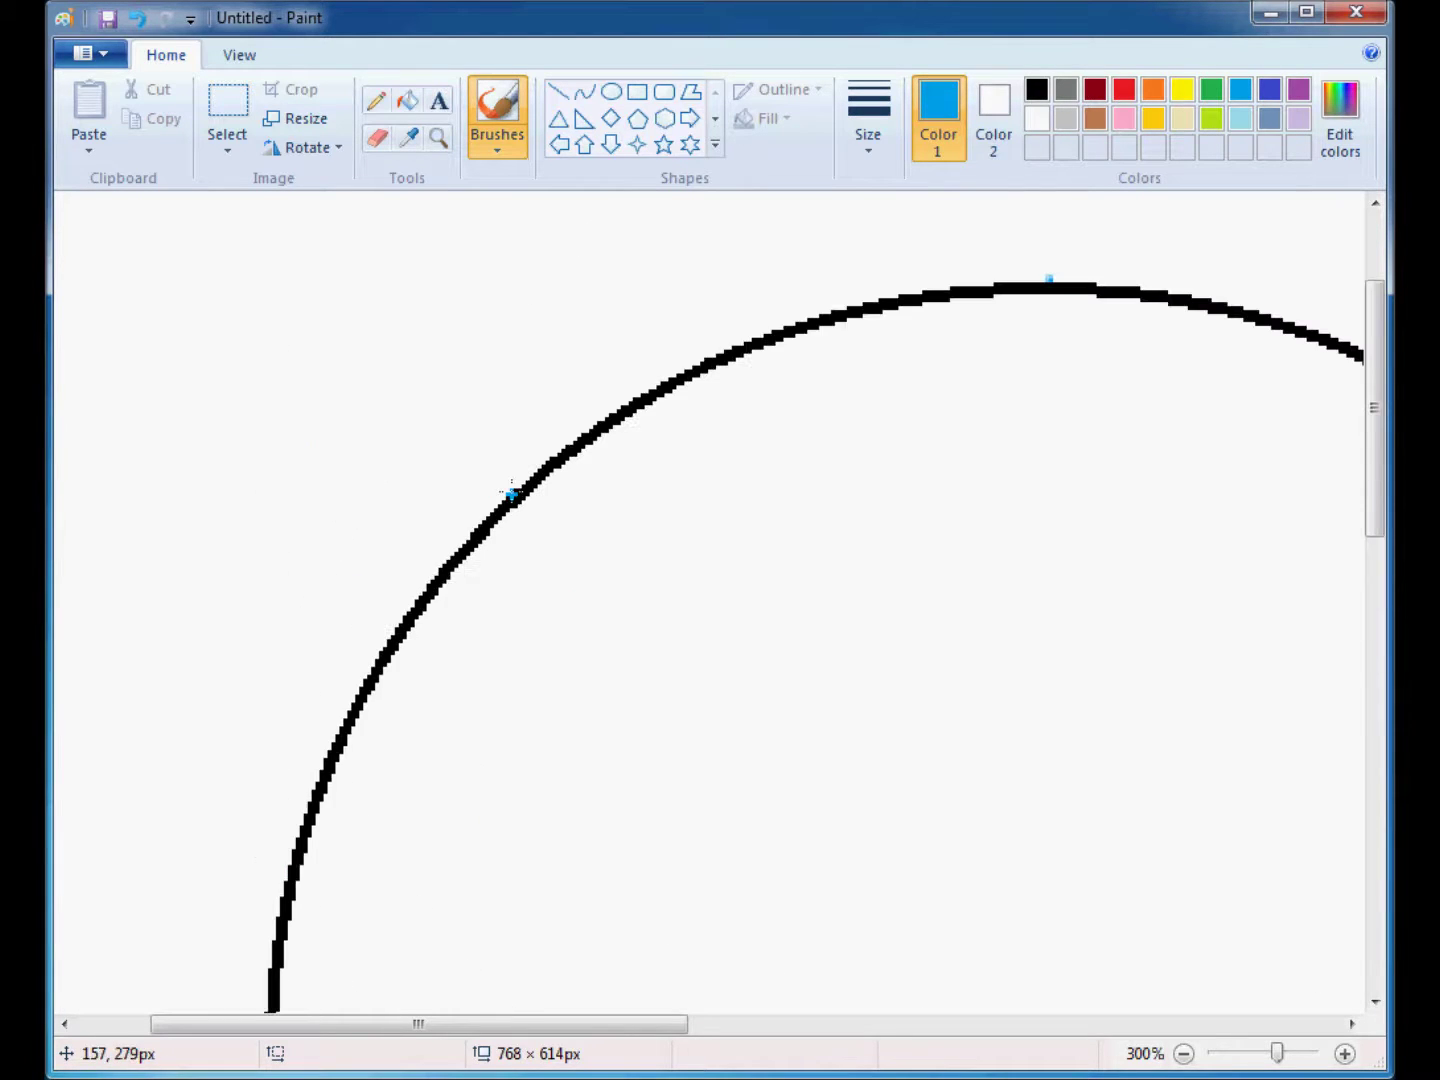
pyautogui.click(494, 509)
pyautogui.click(1183, 1054)
pyautogui.click(1183, 1054)
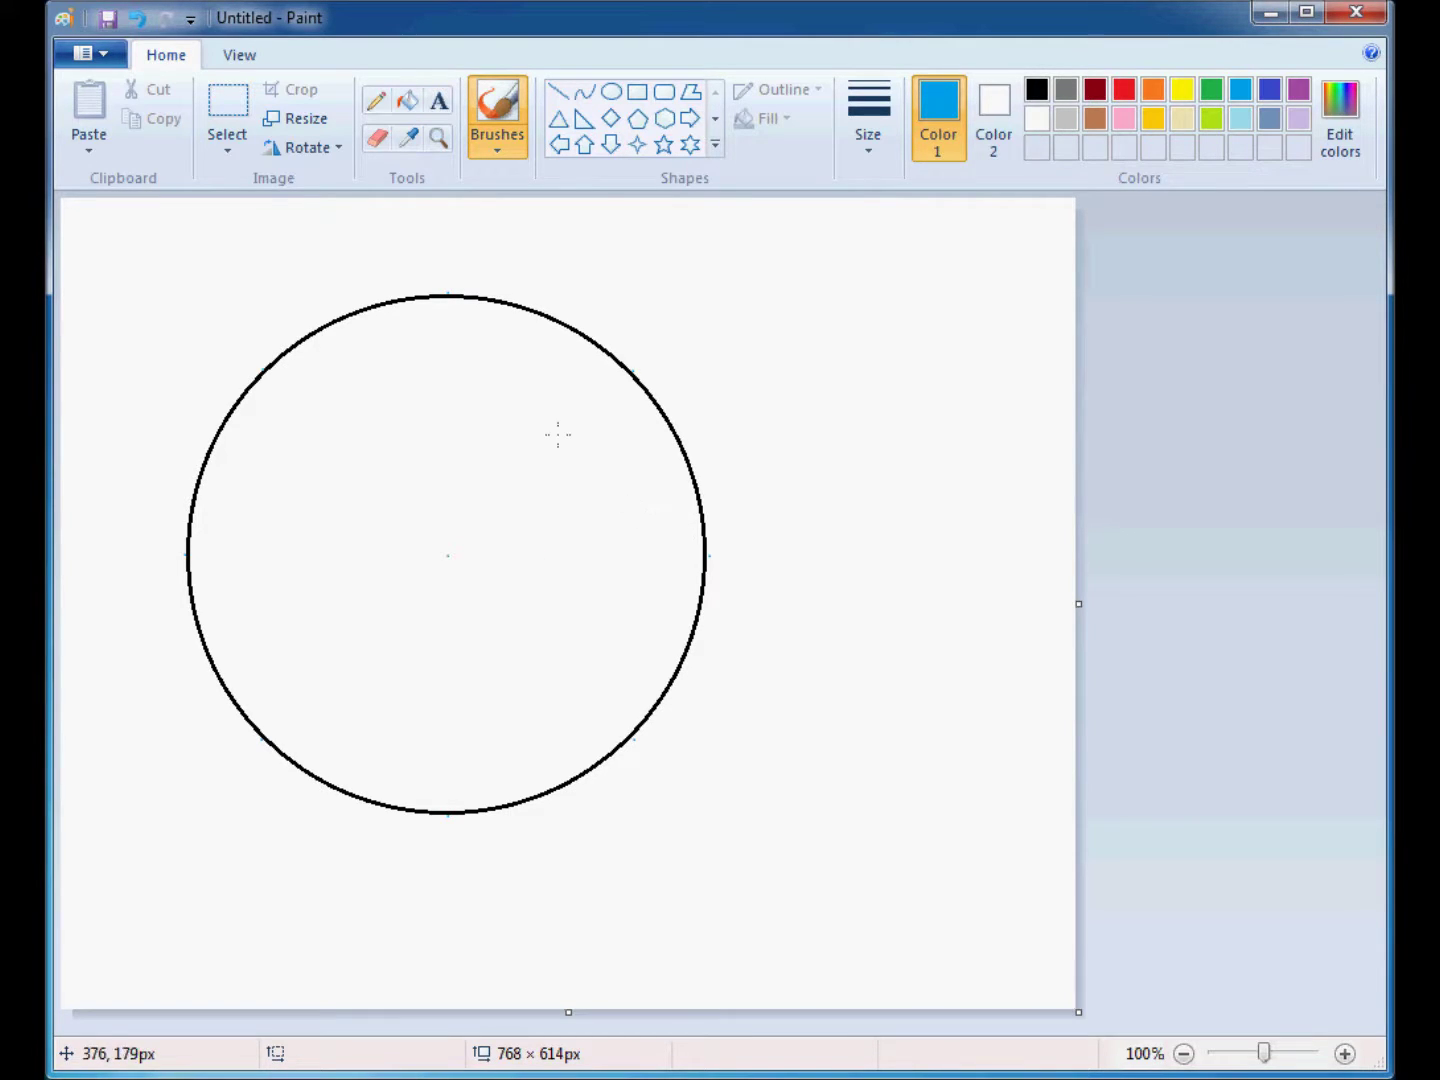
# - With the Curve shape in black, draw a straight base line below the circle
pyautogui.click(585, 94)
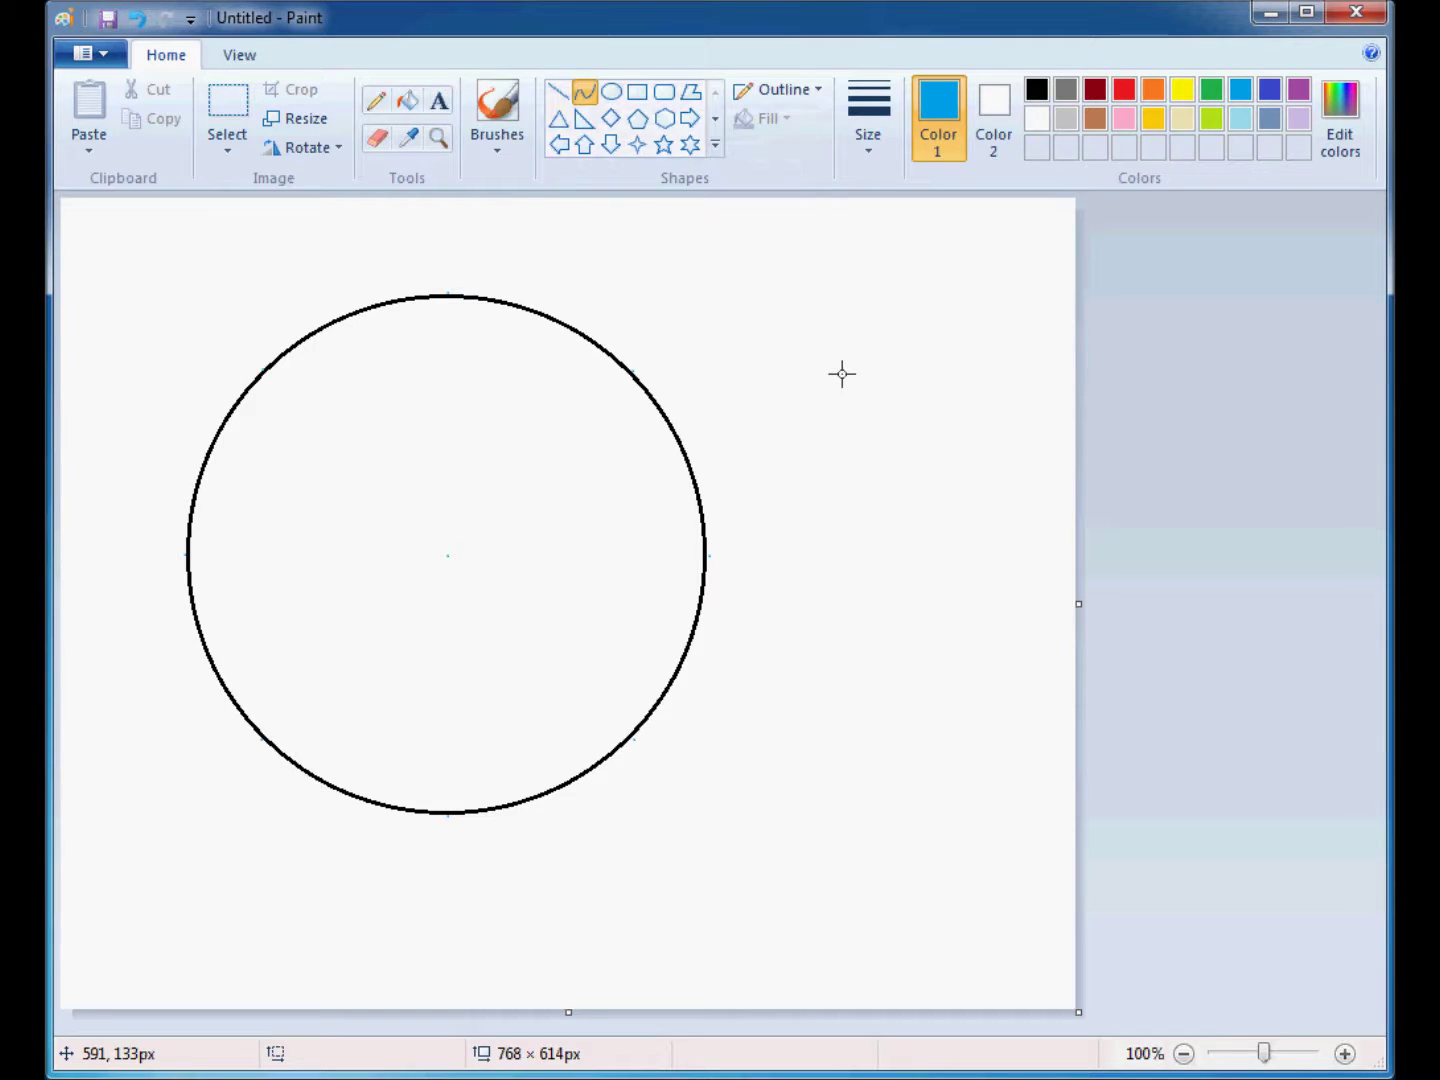
pyautogui.click(1037, 90)
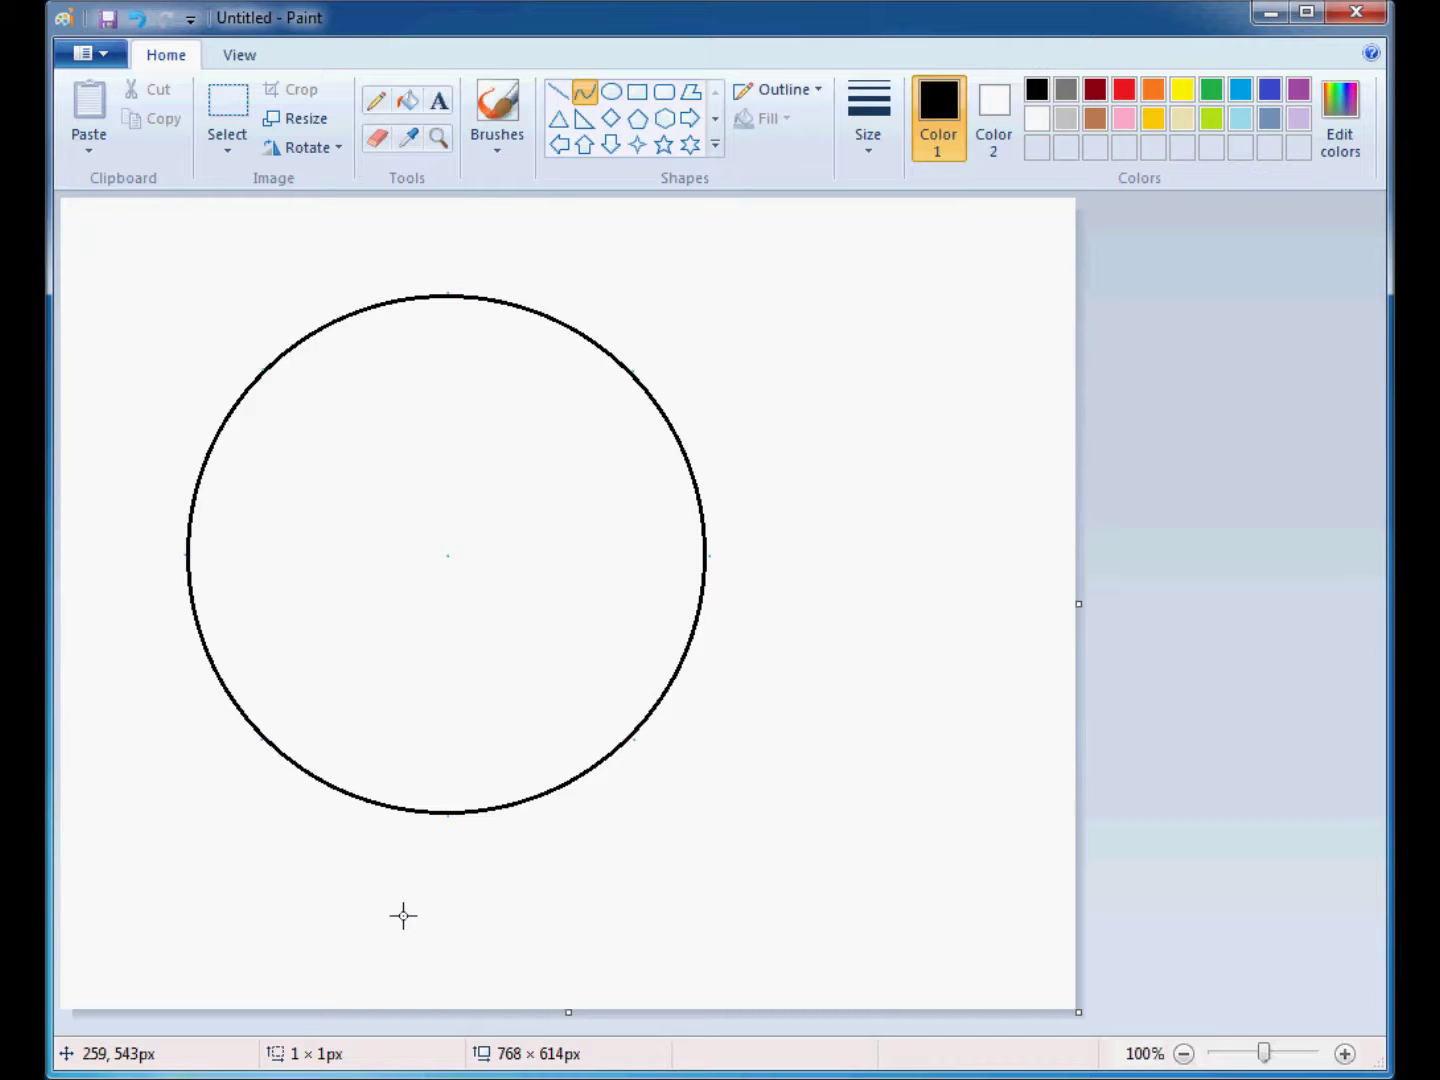
pyautogui.moveTo(403, 916)
pyautogui.mouseDown()
pyautogui.moveTo(730, 908)
pyautogui.moveTo(781, 897)
pyautogui.moveTo(857, 841)
pyautogui.moveTo(607, 881)
pyautogui.moveTo(299, 903)
pyautogui.moveTo(498, 934)
pyautogui.moveTo(846, 915)
pyautogui.mouseUp()
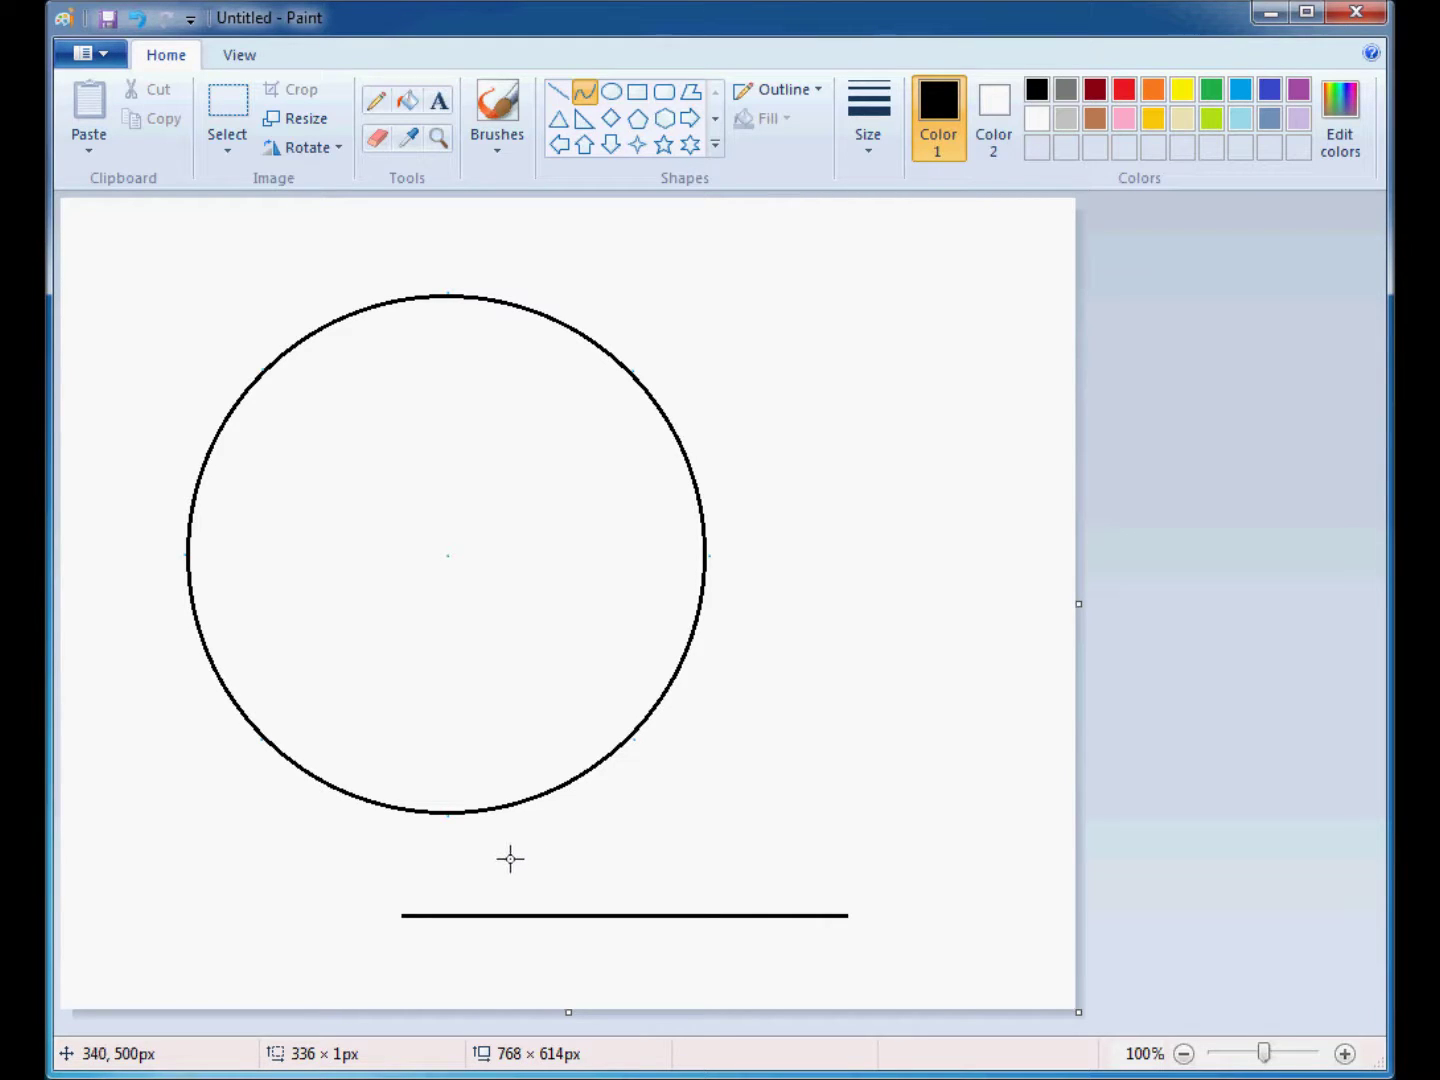
# - Bend the base line into a 336 × 113 px S-shaped wave and commit it
pyautogui.moveTo(510, 858); pyautogui.dragTo(622, 801)
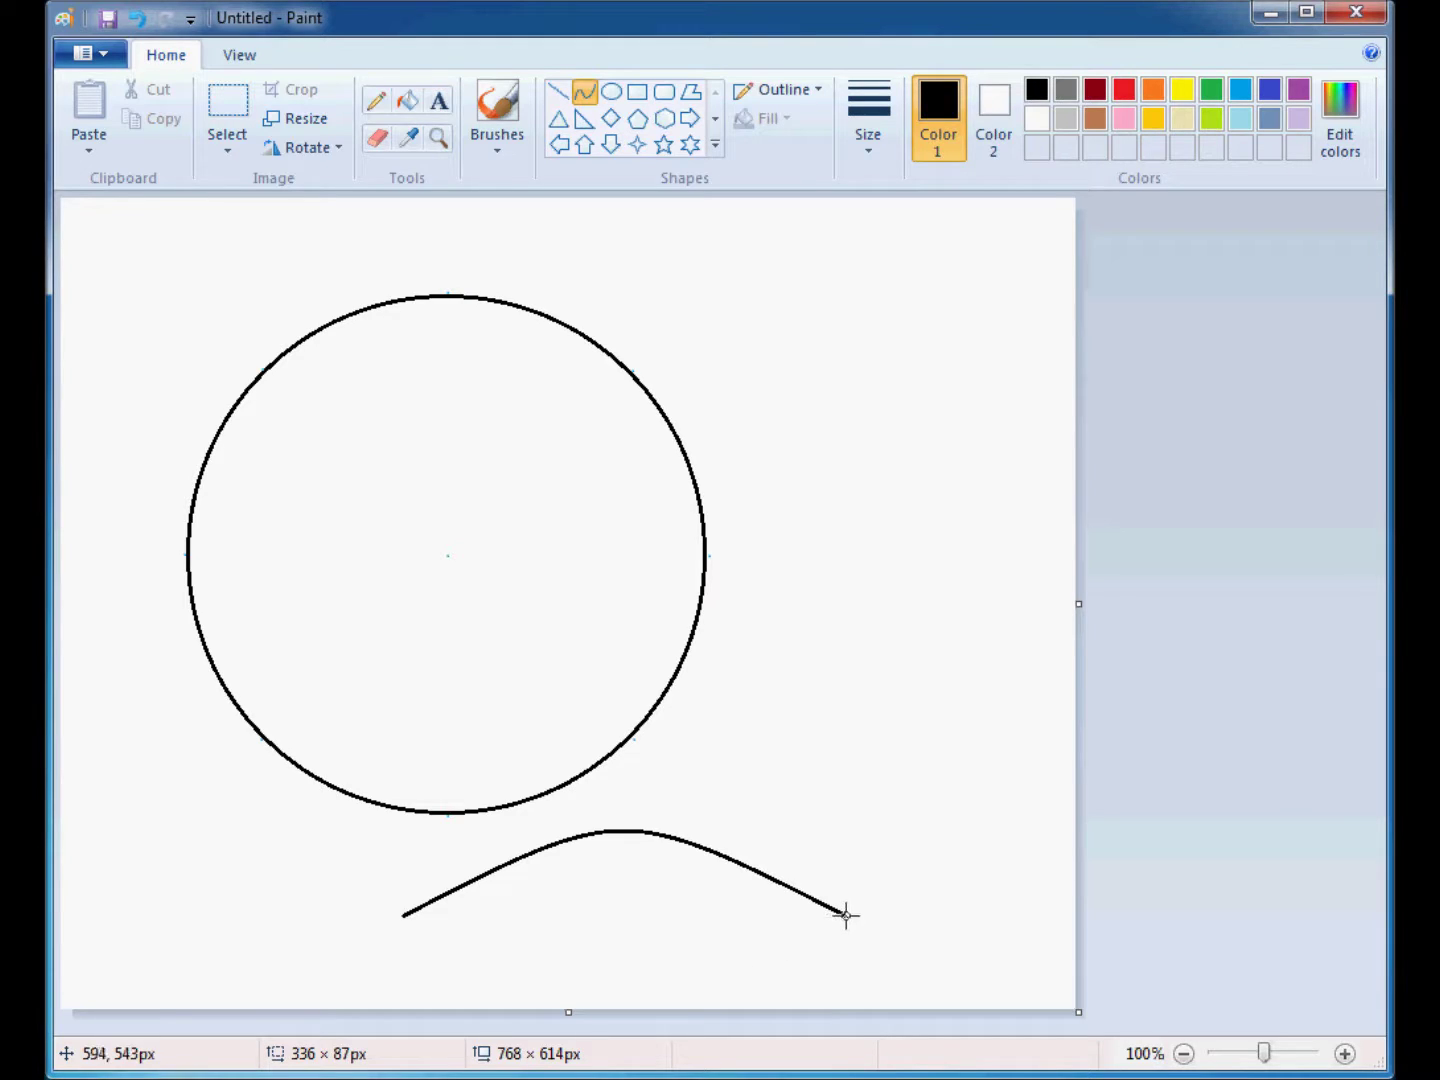
pyautogui.moveTo(720, 964); pyautogui.dragTo(97, 920)
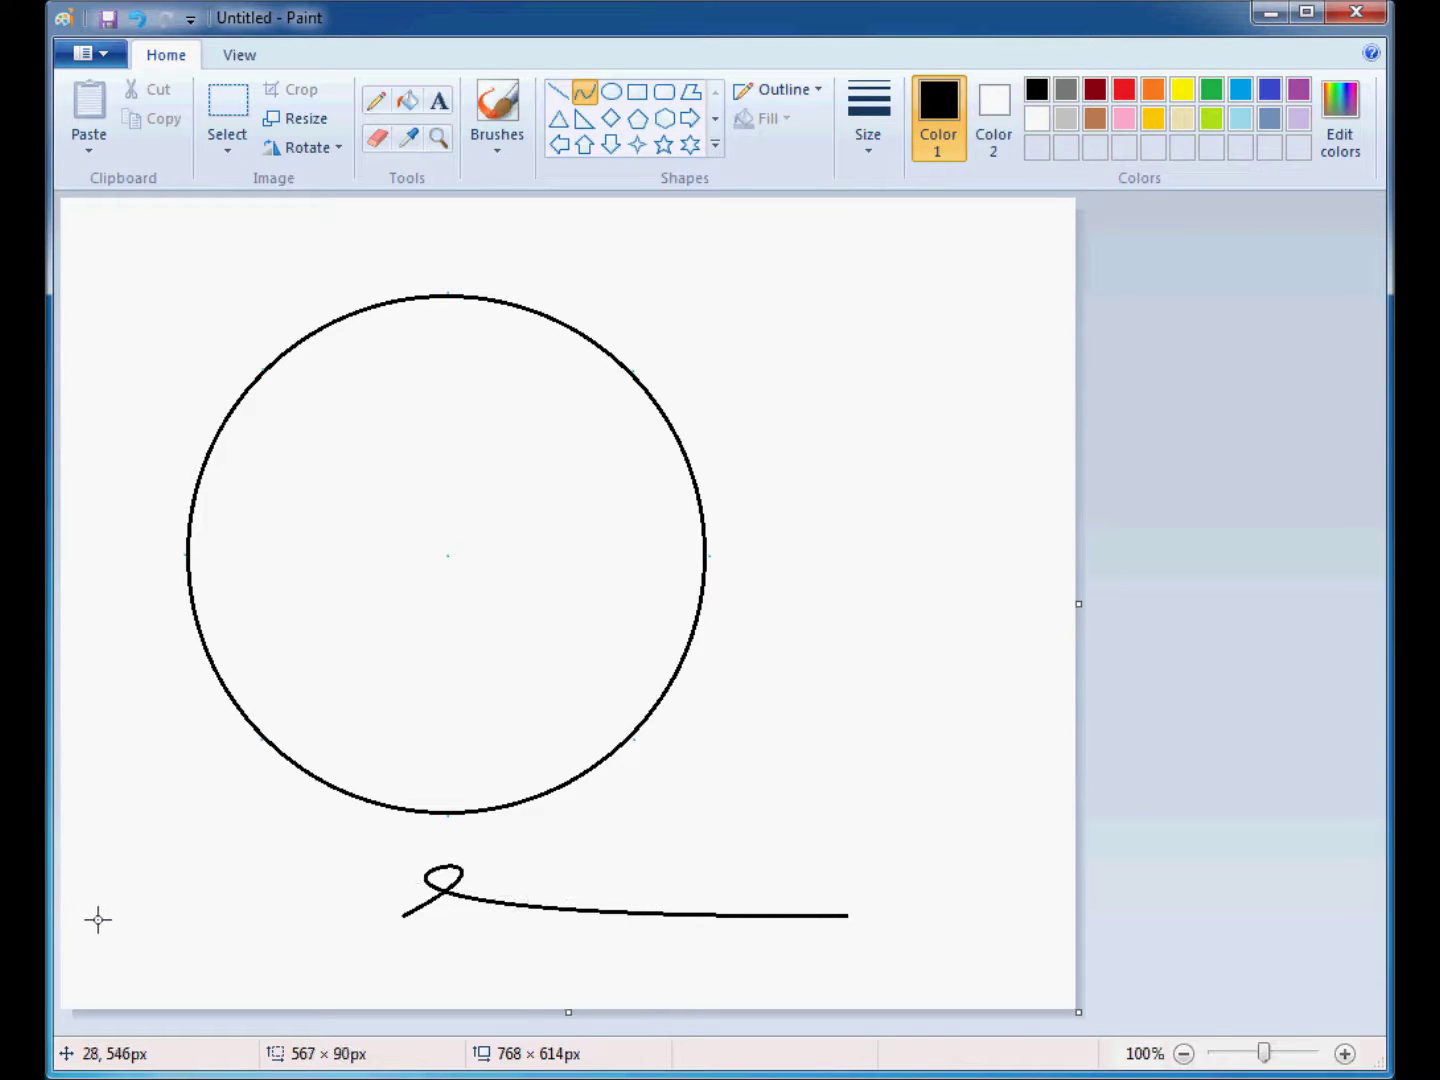
pyautogui.moveTo(98, 920); pyautogui.dragTo(679, 950)
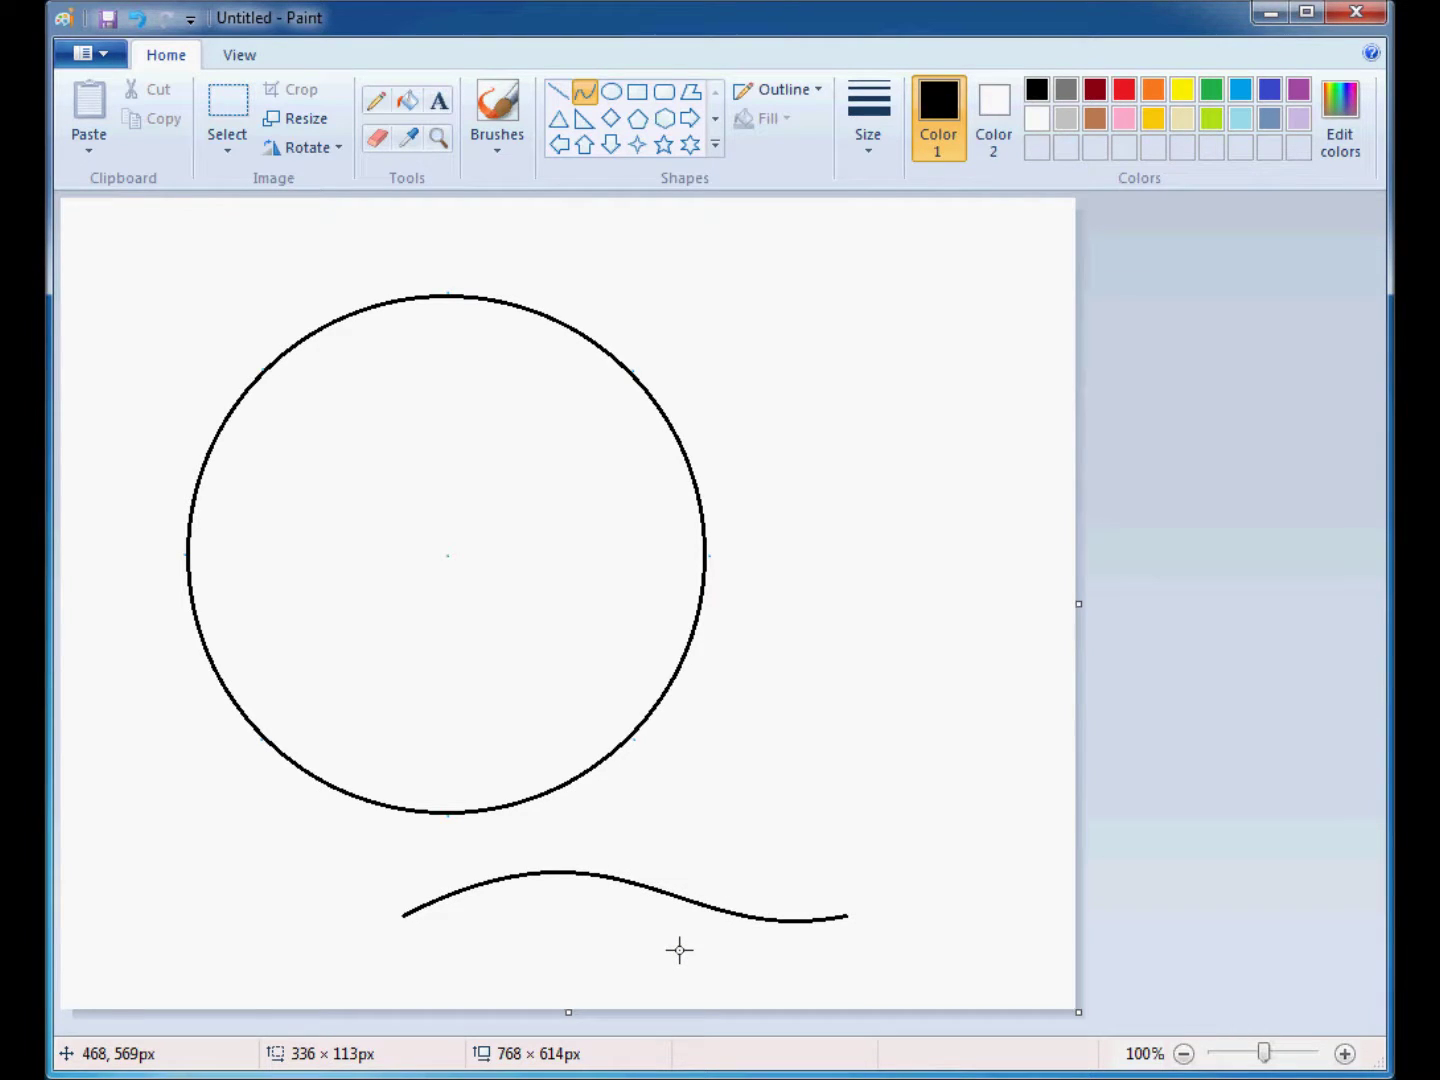
pyautogui.moveTo(679, 950); pyautogui.dragTo(679, 950)
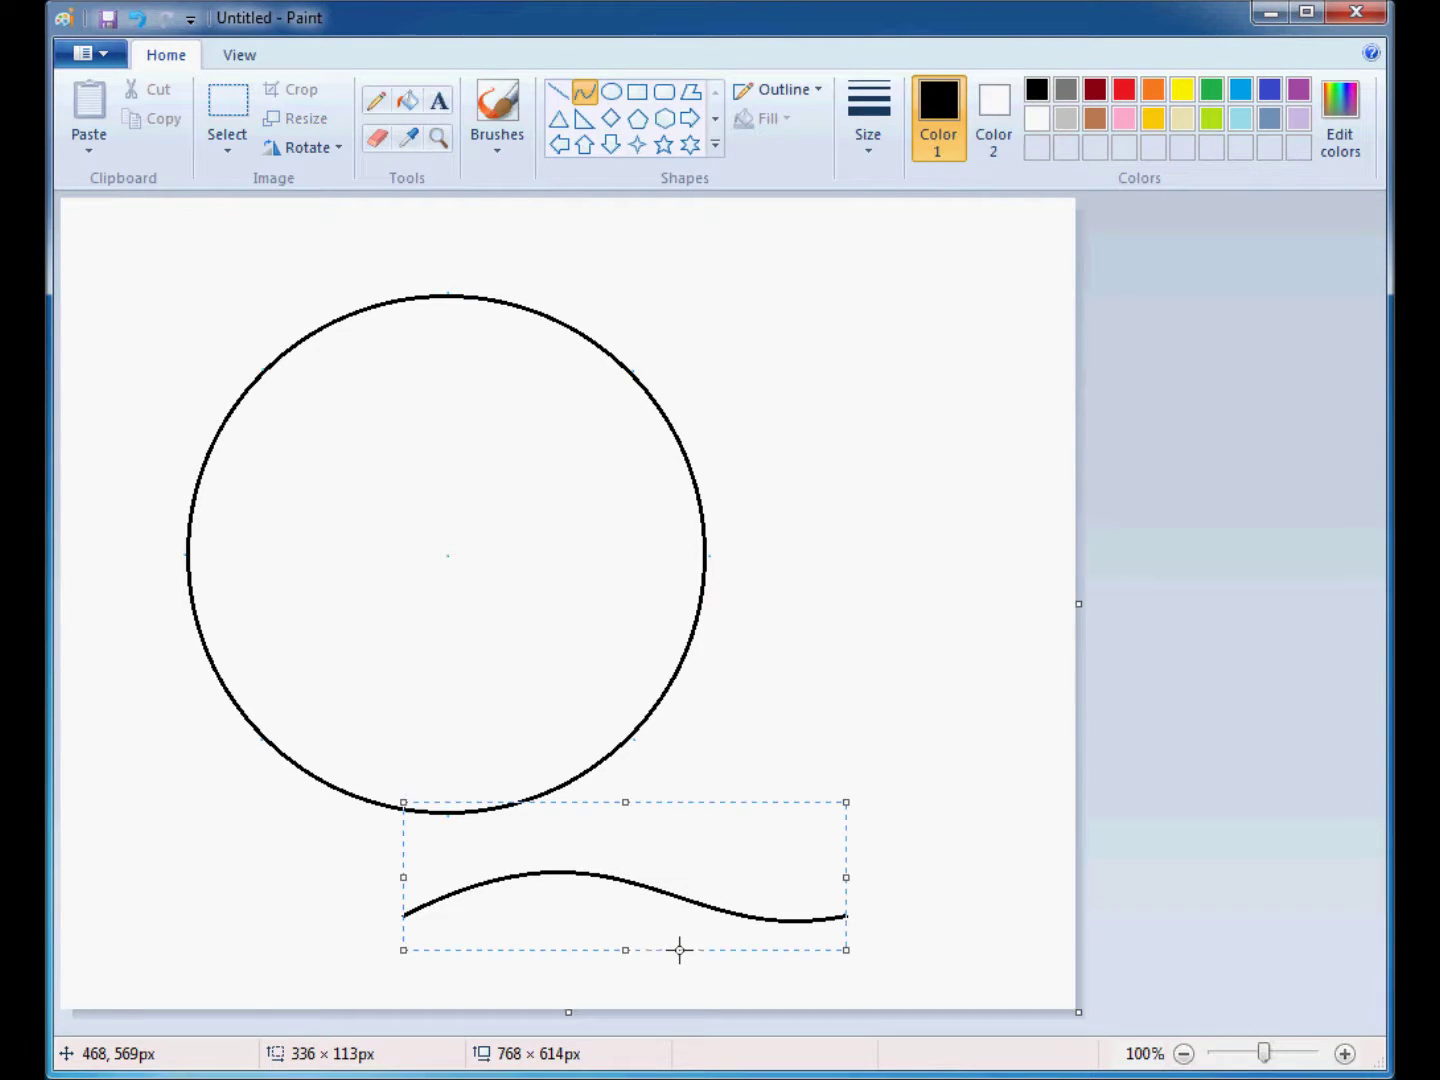
pyautogui.click(946, 869)
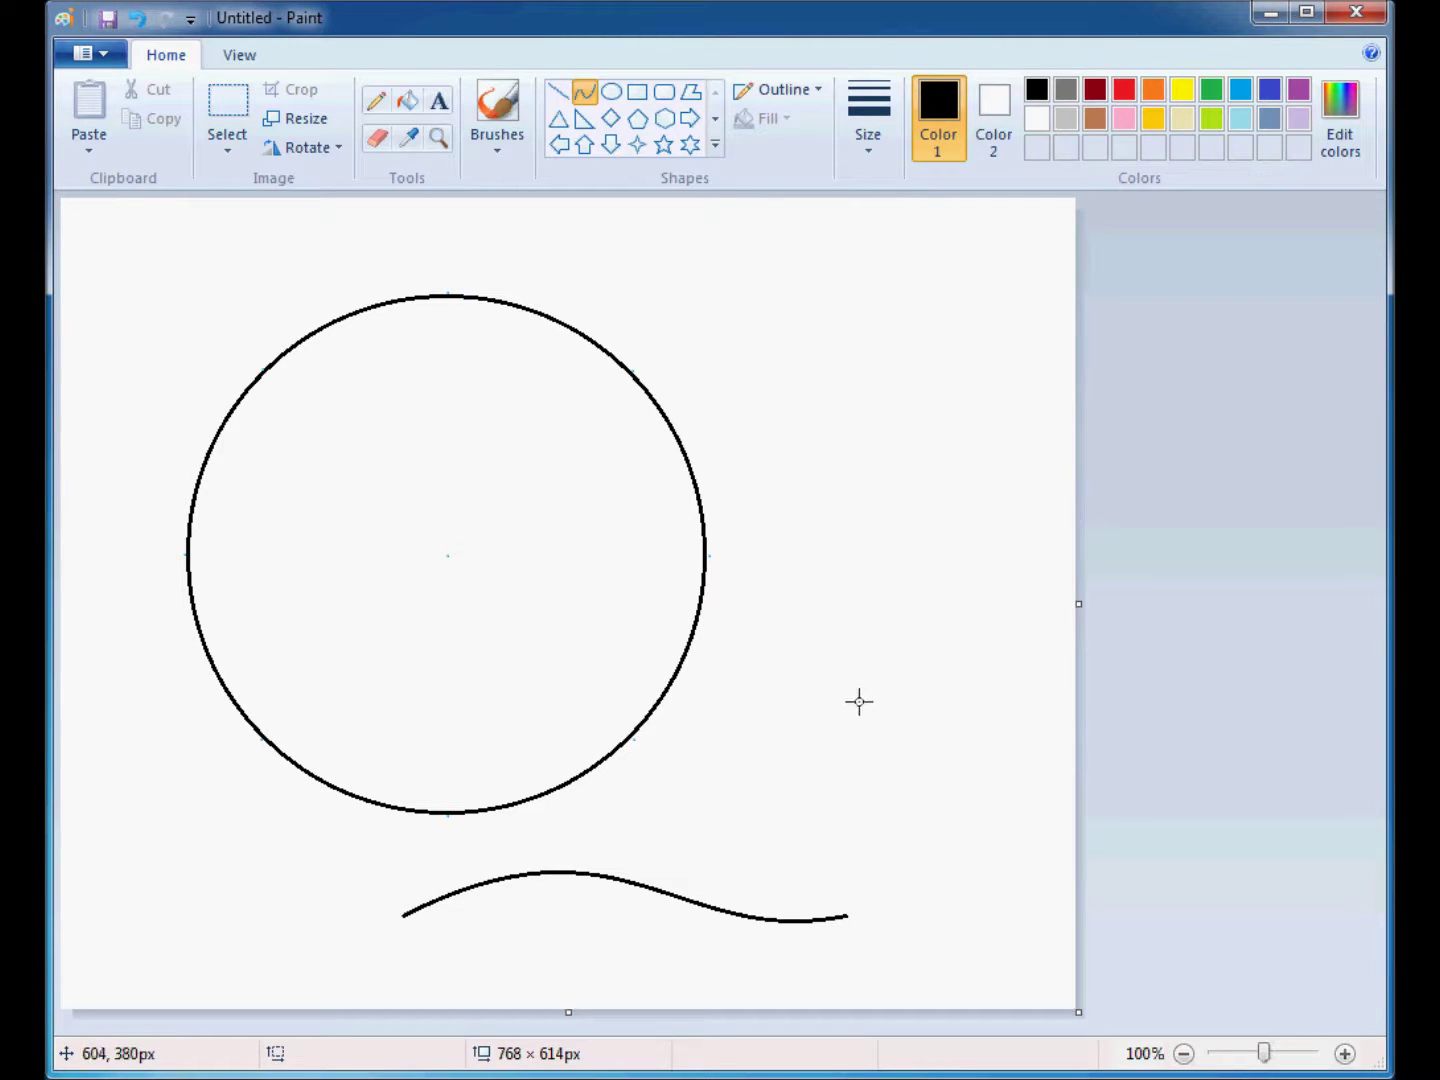
# - Draw a downward-pointing practice teardrop beside the circle
pyautogui.click(846, 614)
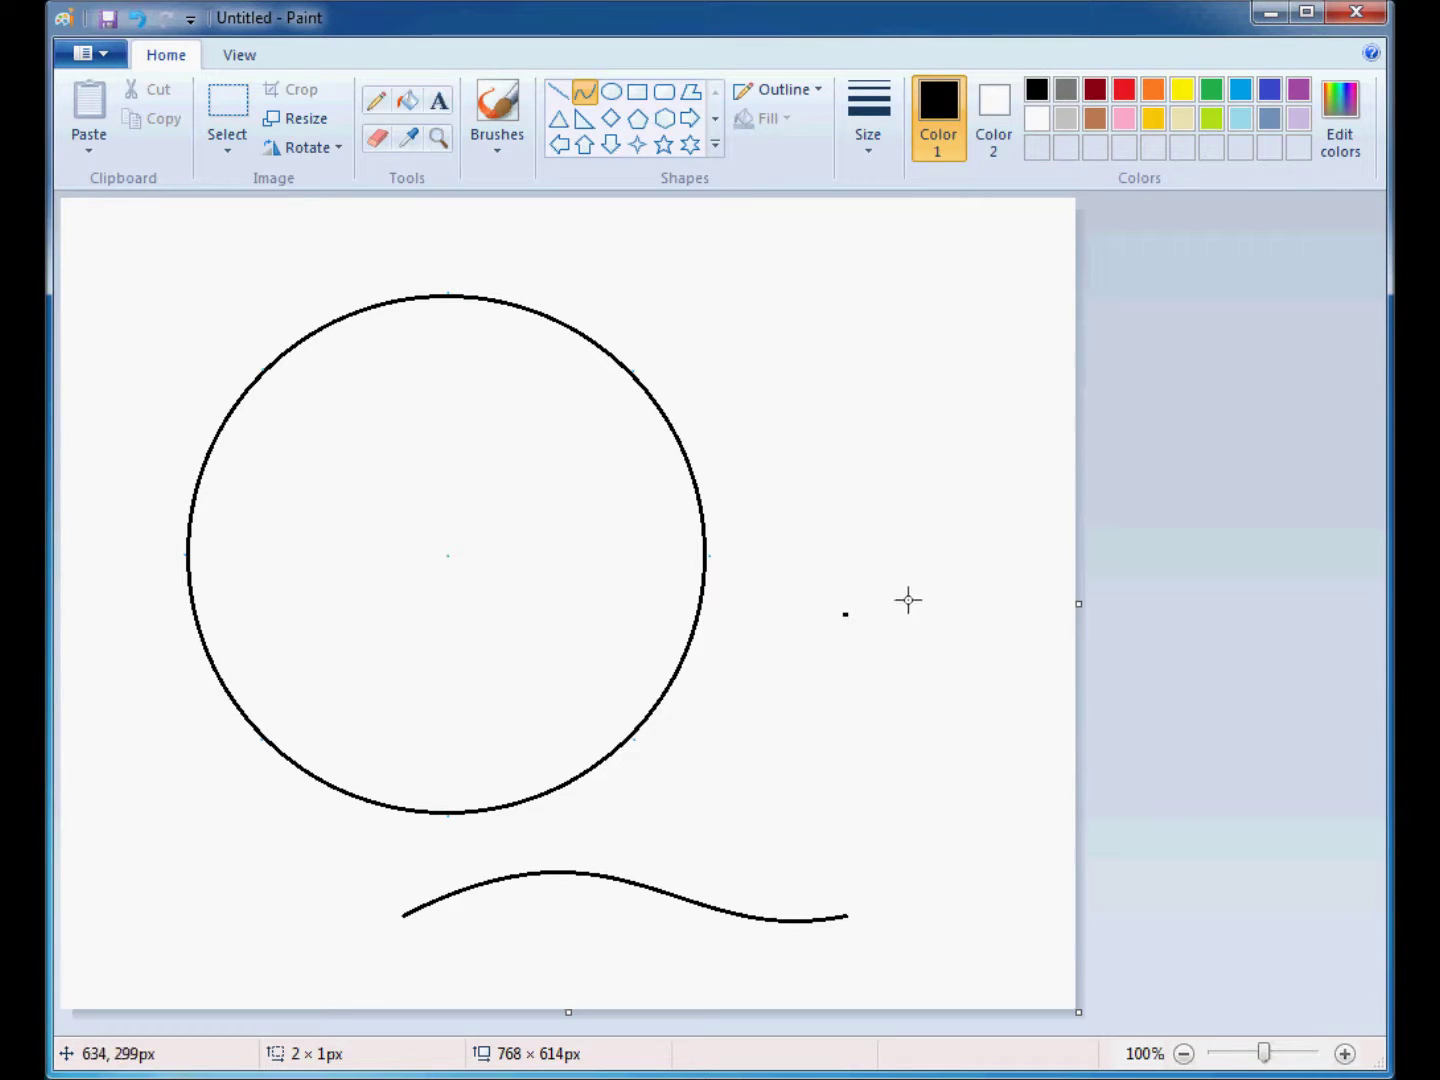
pyautogui.click(721, 466)
pyautogui.click(955, 453)
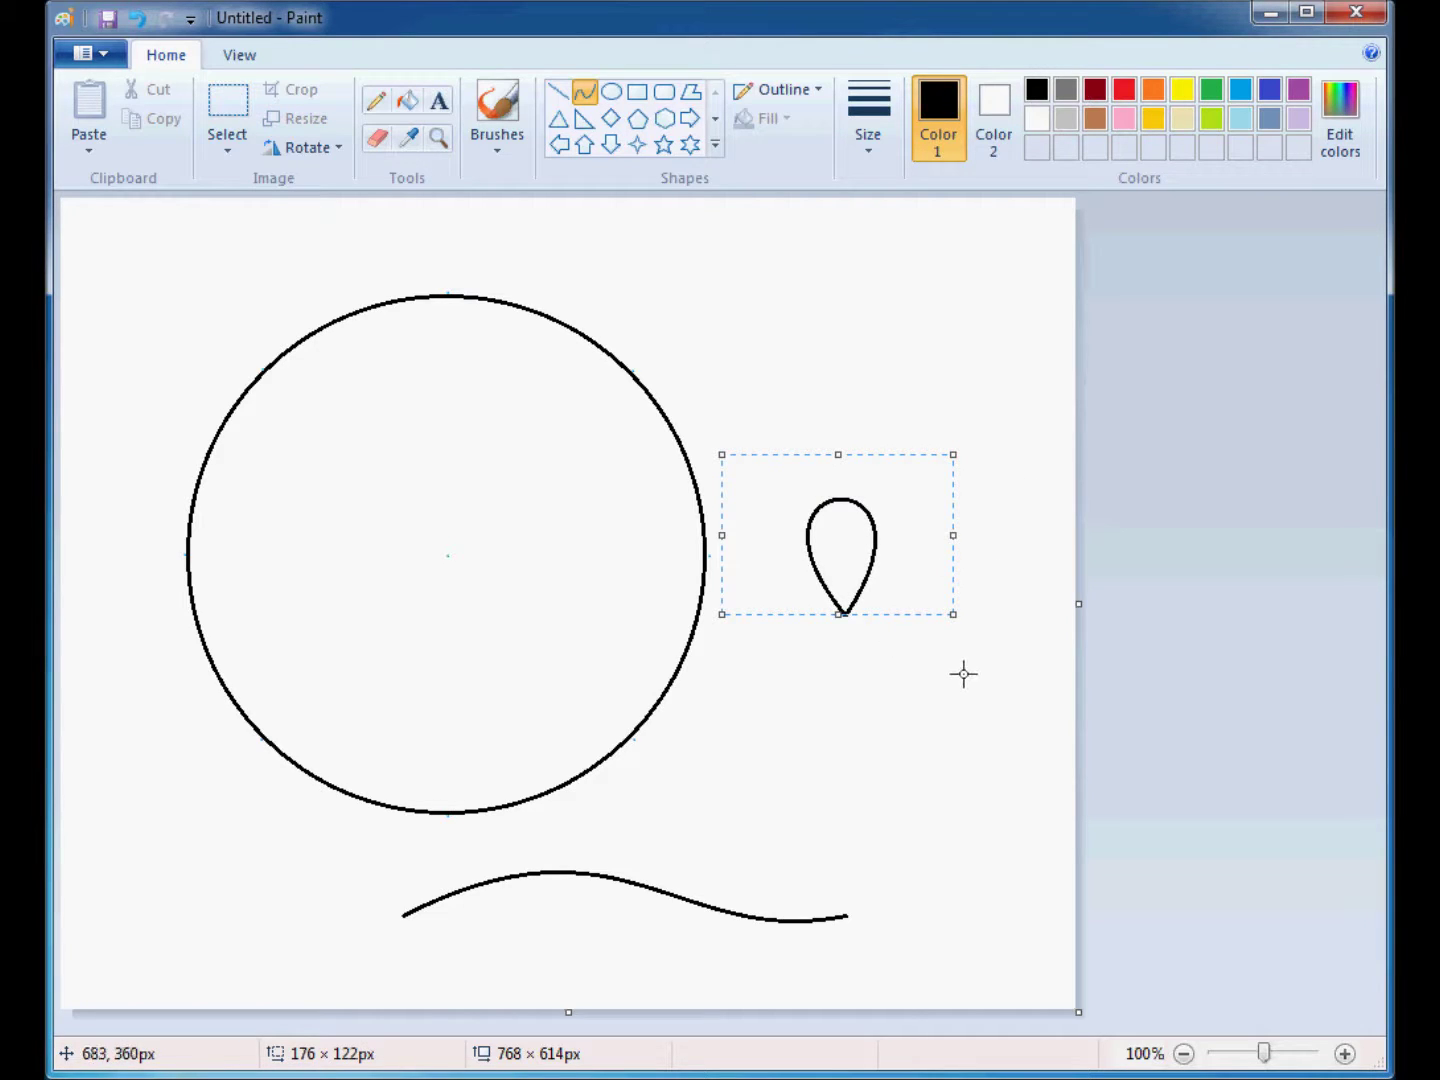
pyautogui.click(828, 732)
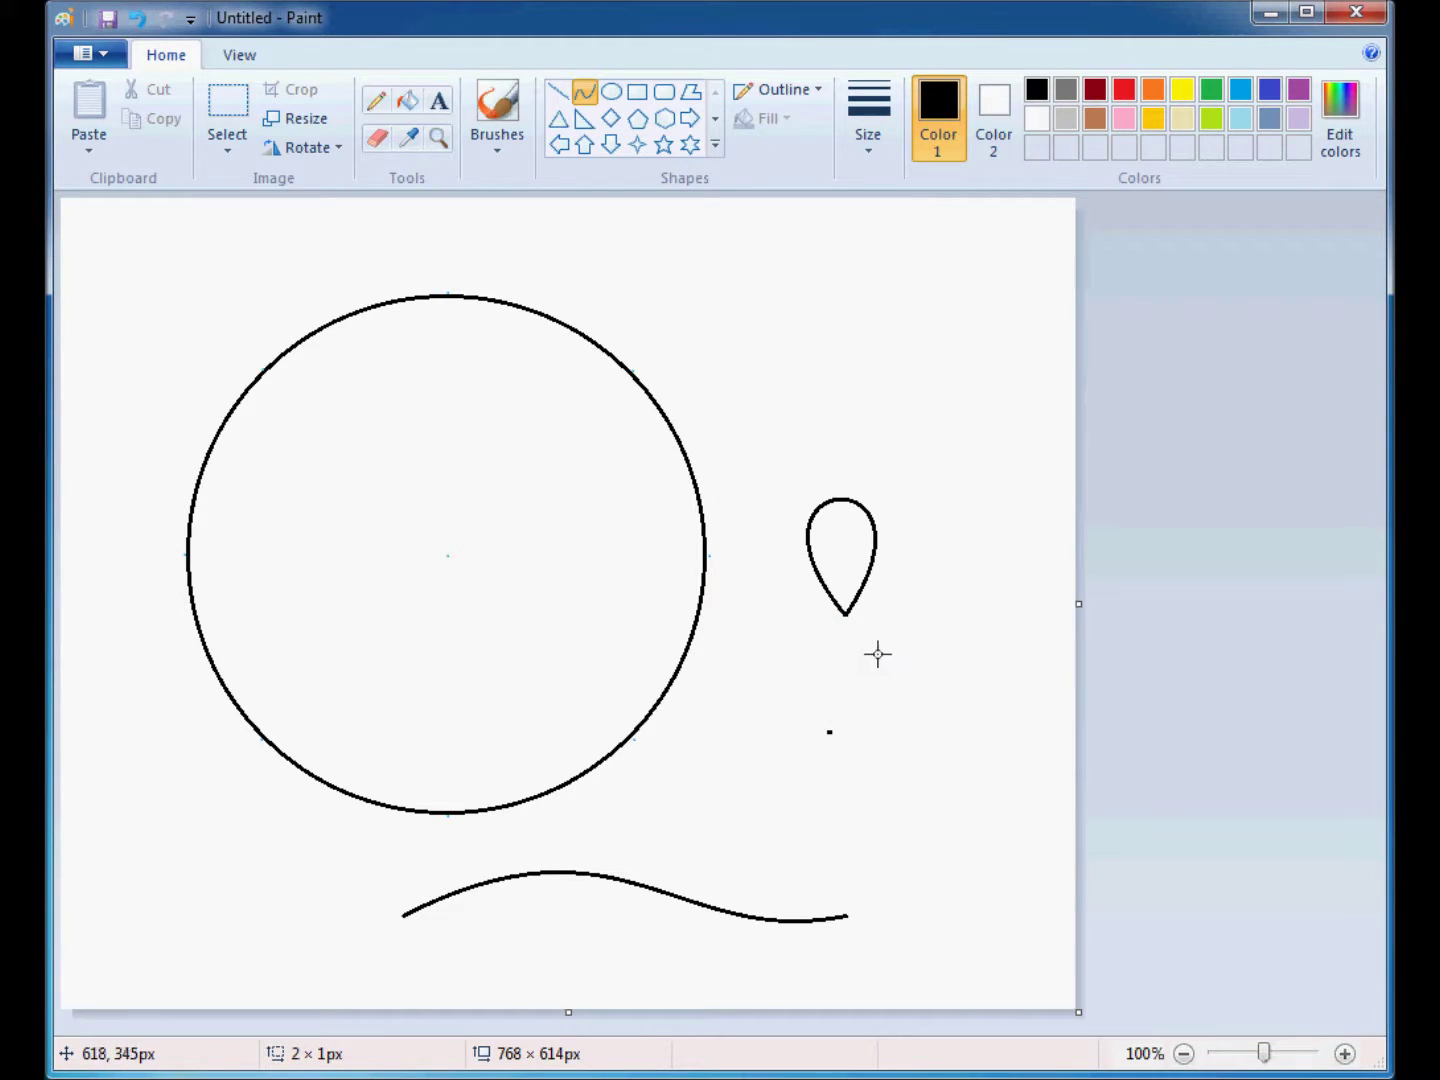
# - Draw a narrower upward-pointing teardrop below the first one
pyautogui.click(904, 867)
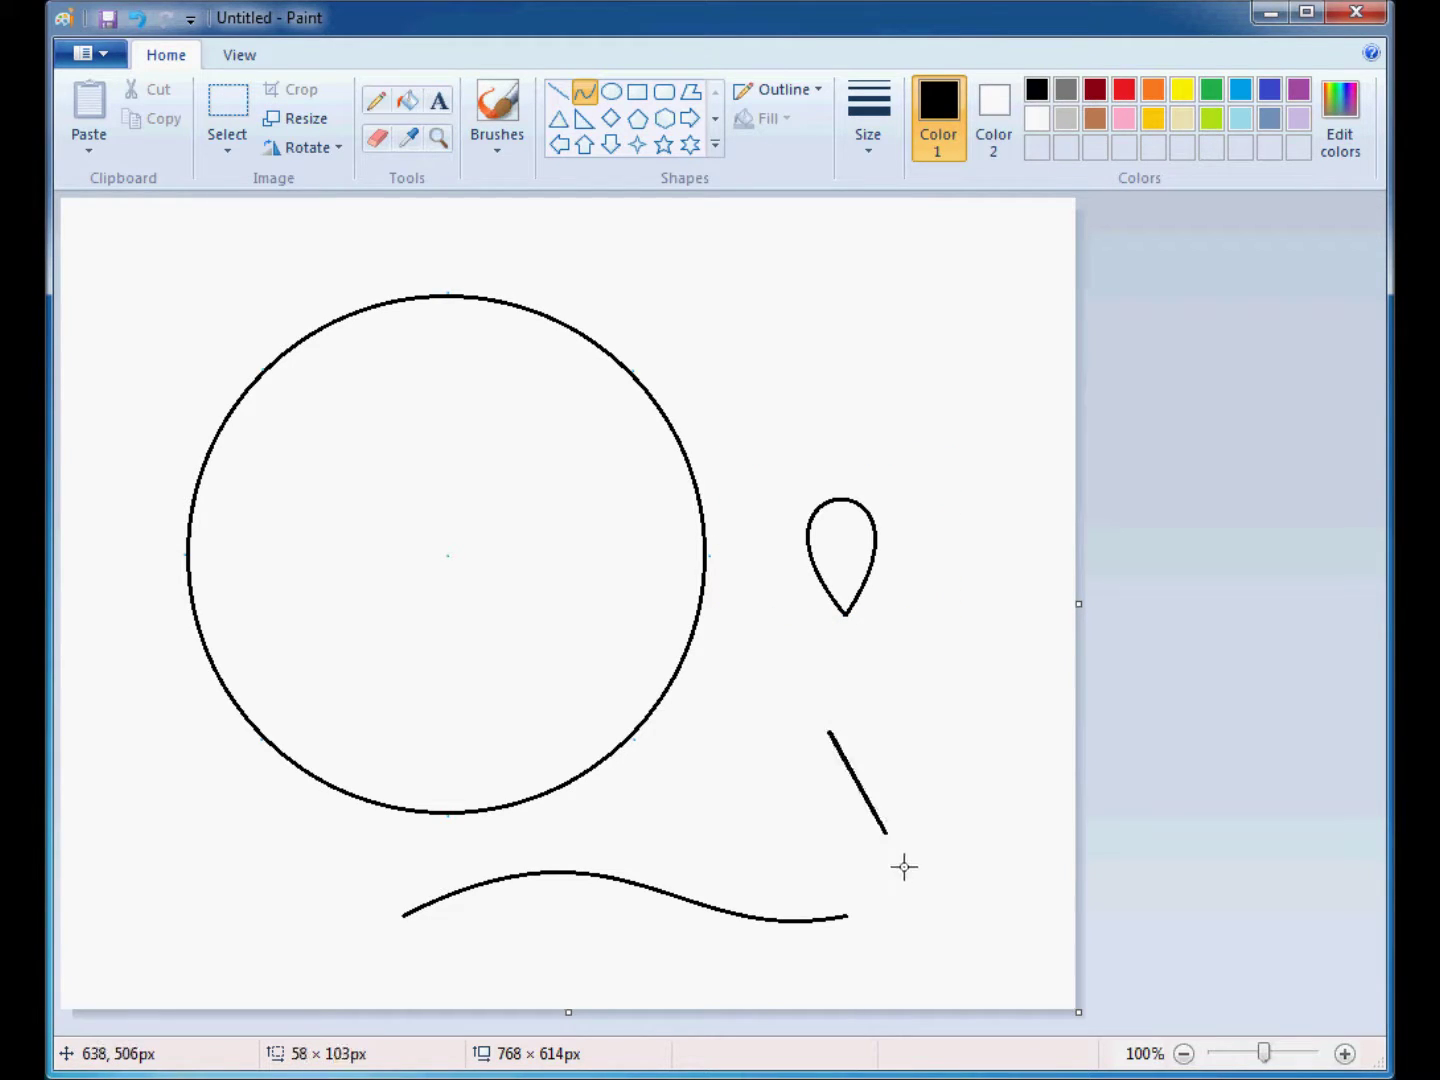
pyautogui.click(727, 861)
pyautogui.moveTo(727, 861); pyautogui.dragTo(754, 867)
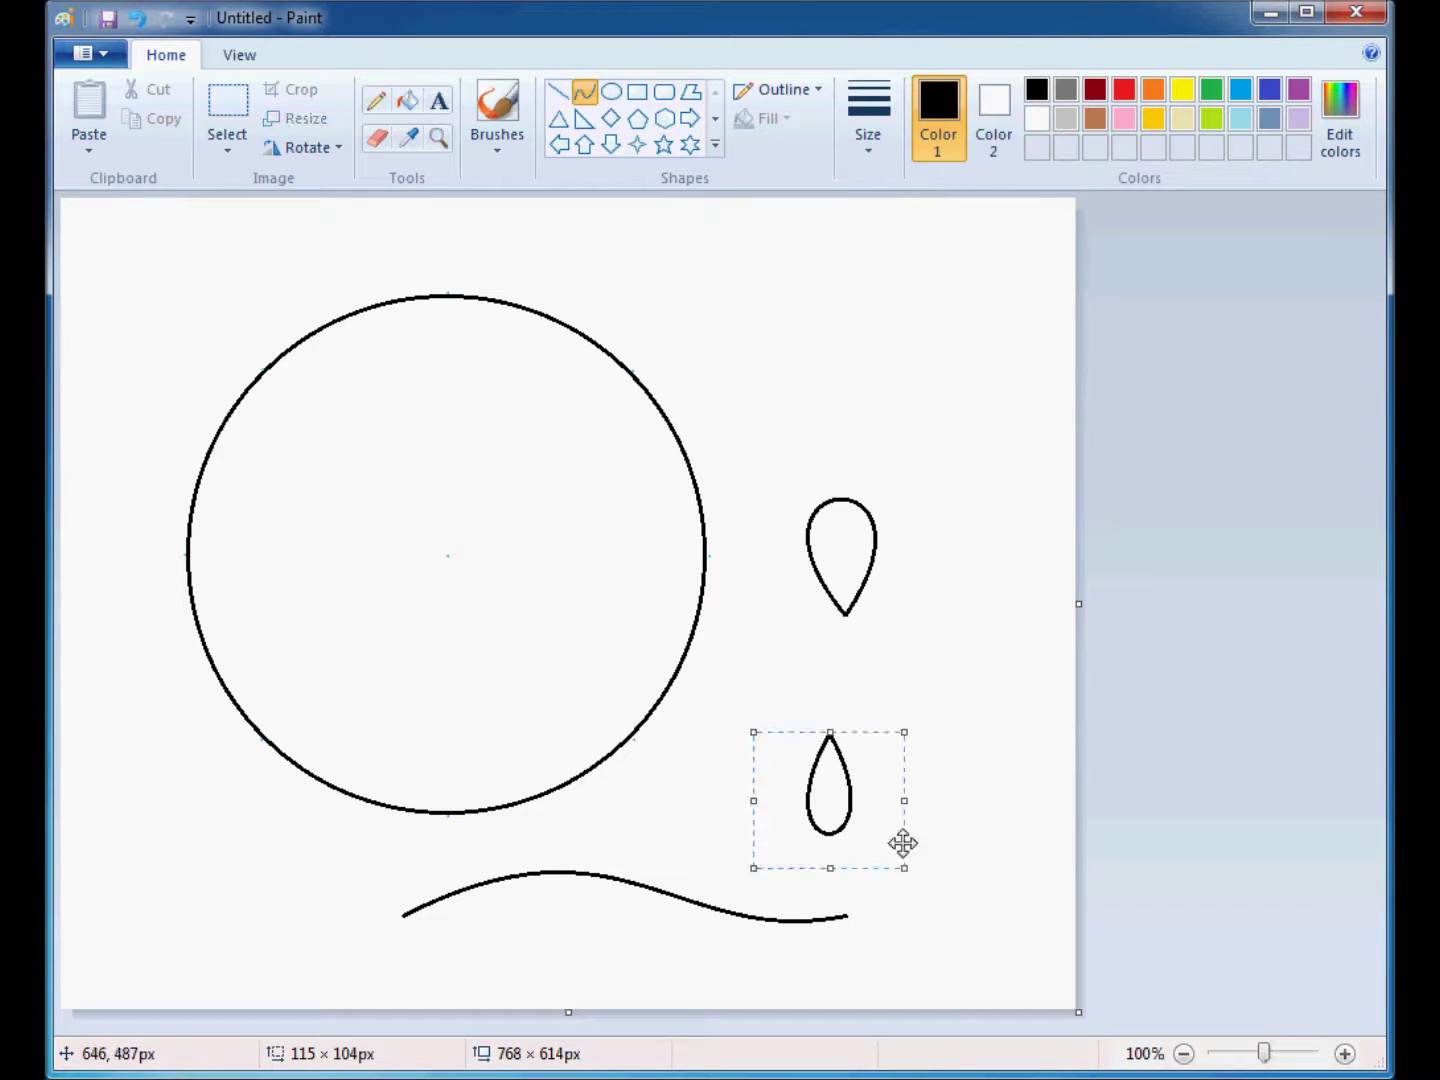
pyautogui.click(965, 683)
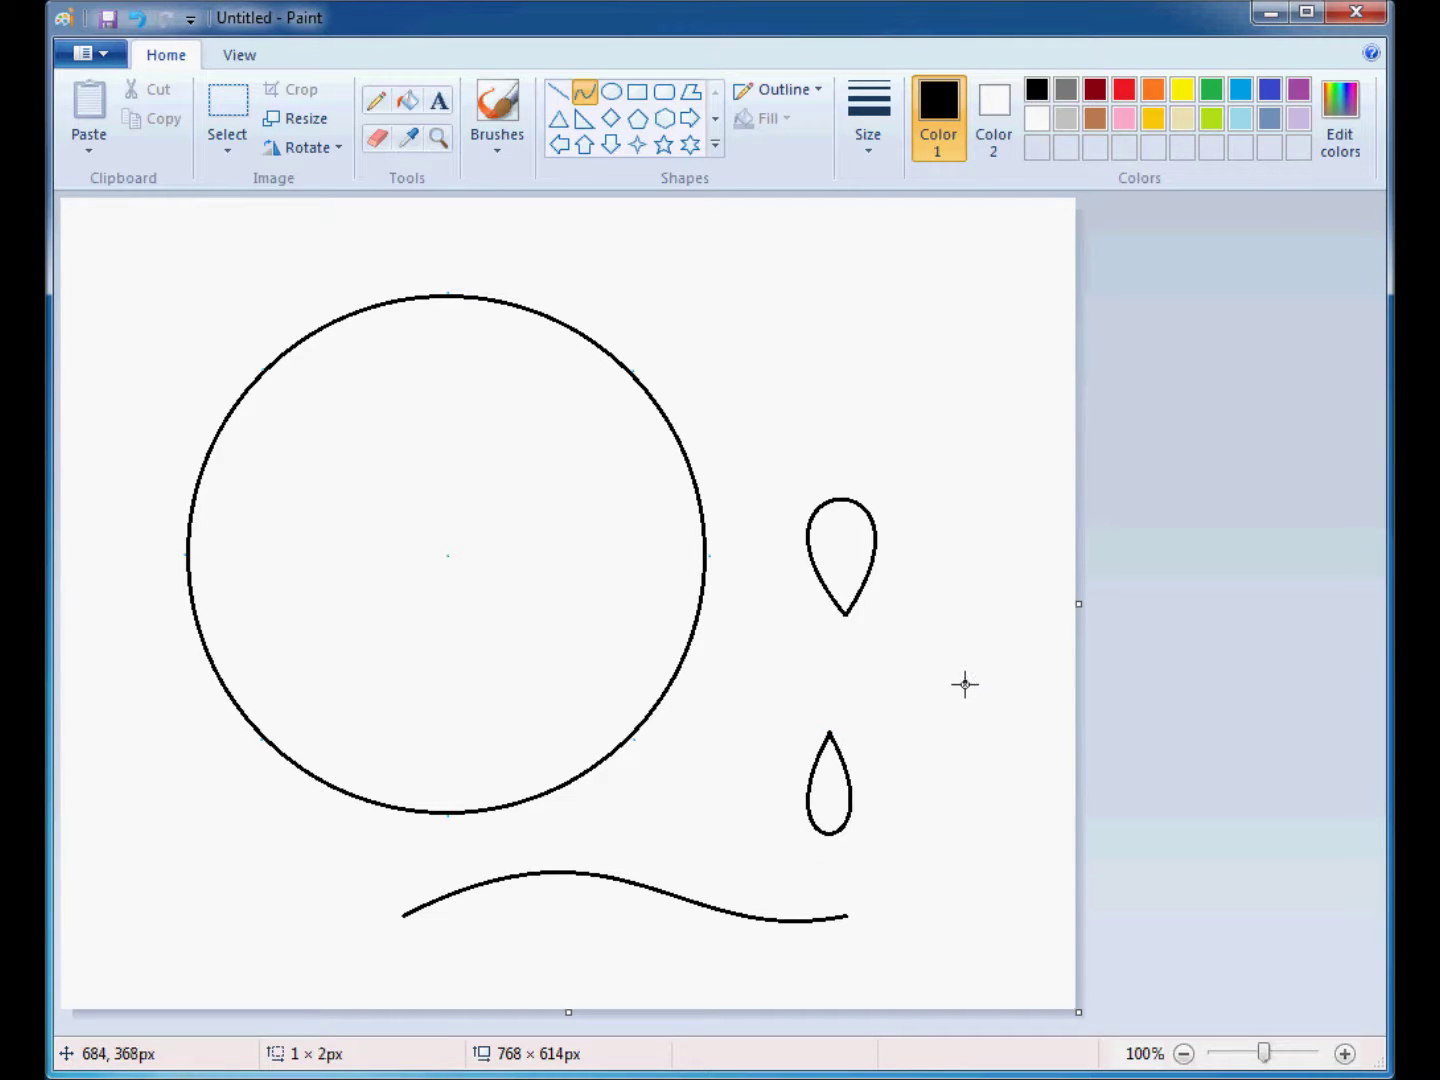
# - Draw a slightly enlarged right-pointing teardrop beside the others
pyautogui.moveTo(965, 684)
pyautogui.mouseDown()
pyautogui.moveTo(900, 659)
pyautogui.moveTo(880, 605)
pyautogui.mouseUp()
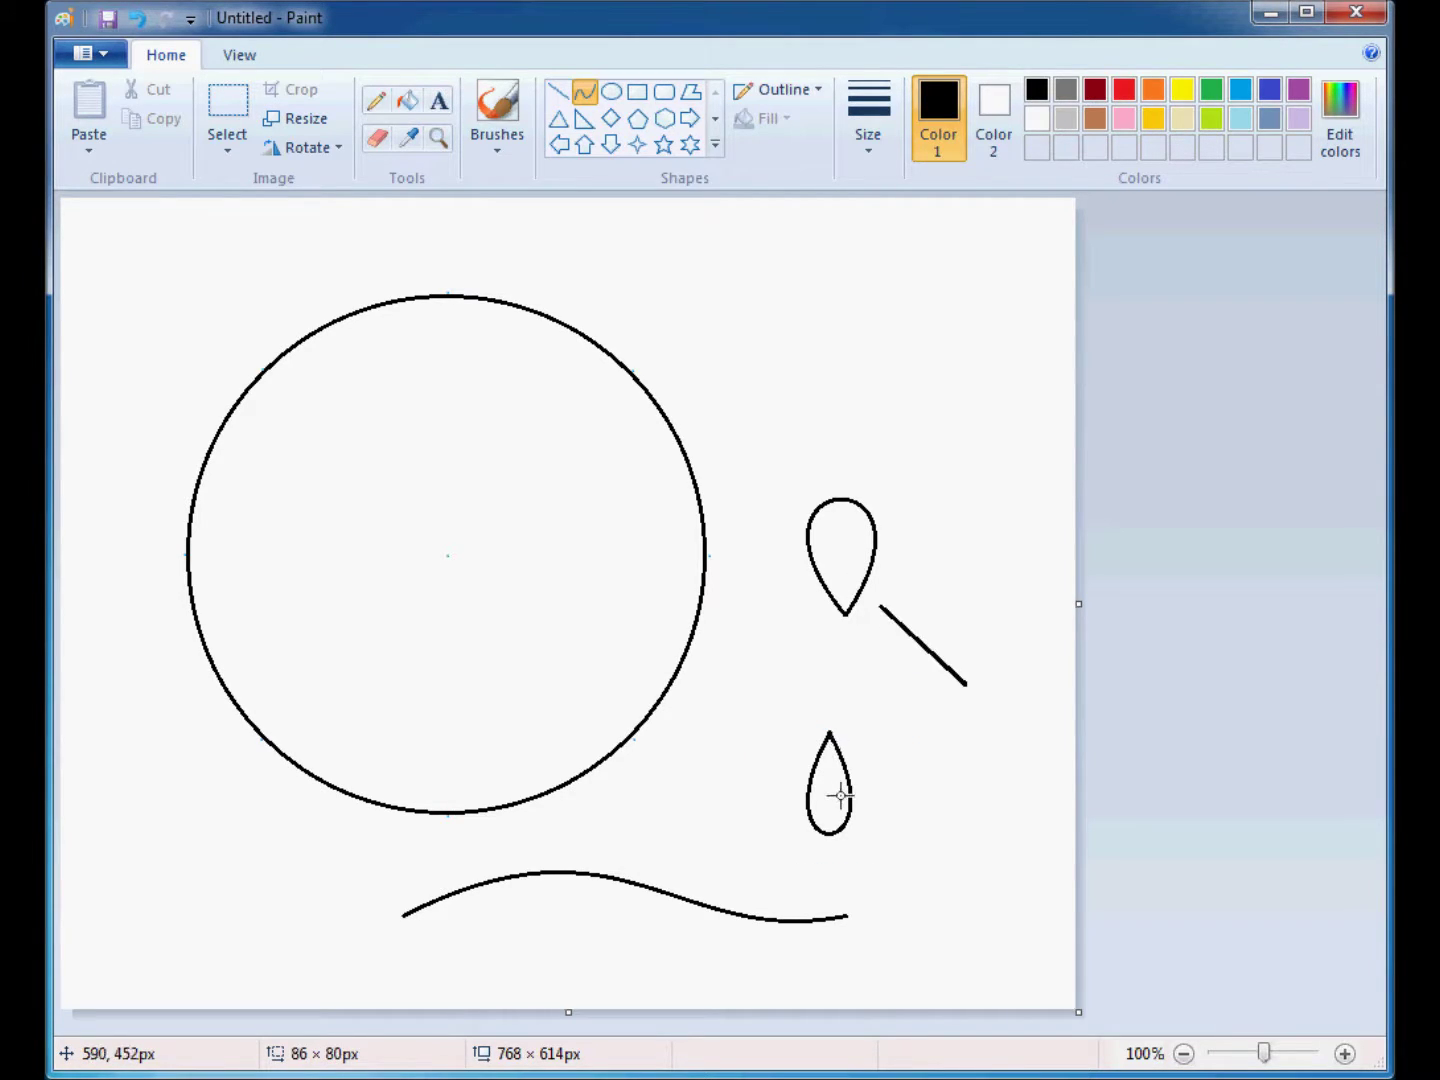
pyautogui.moveTo(840, 796)
pyautogui.mouseDown()
pyautogui.moveTo(816, 750)
pyautogui.moveTo(844, 755)
pyautogui.moveTo(831, 798)
pyautogui.mouseUp()
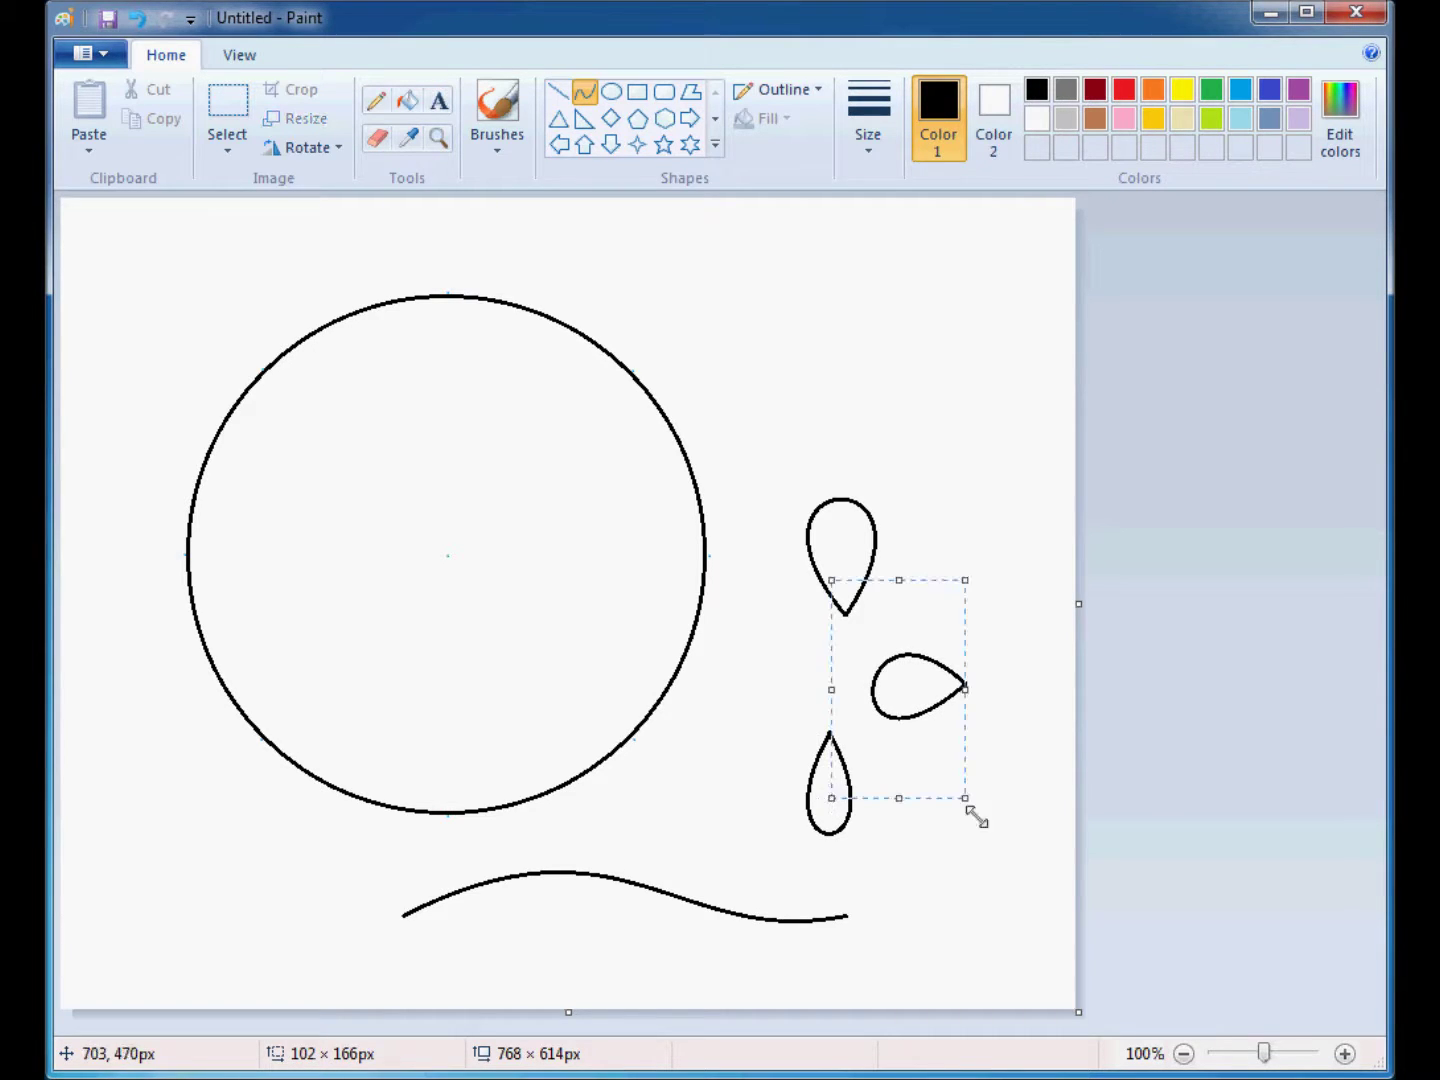
pyautogui.moveTo(978, 815); pyautogui.dragTo(994, 832)
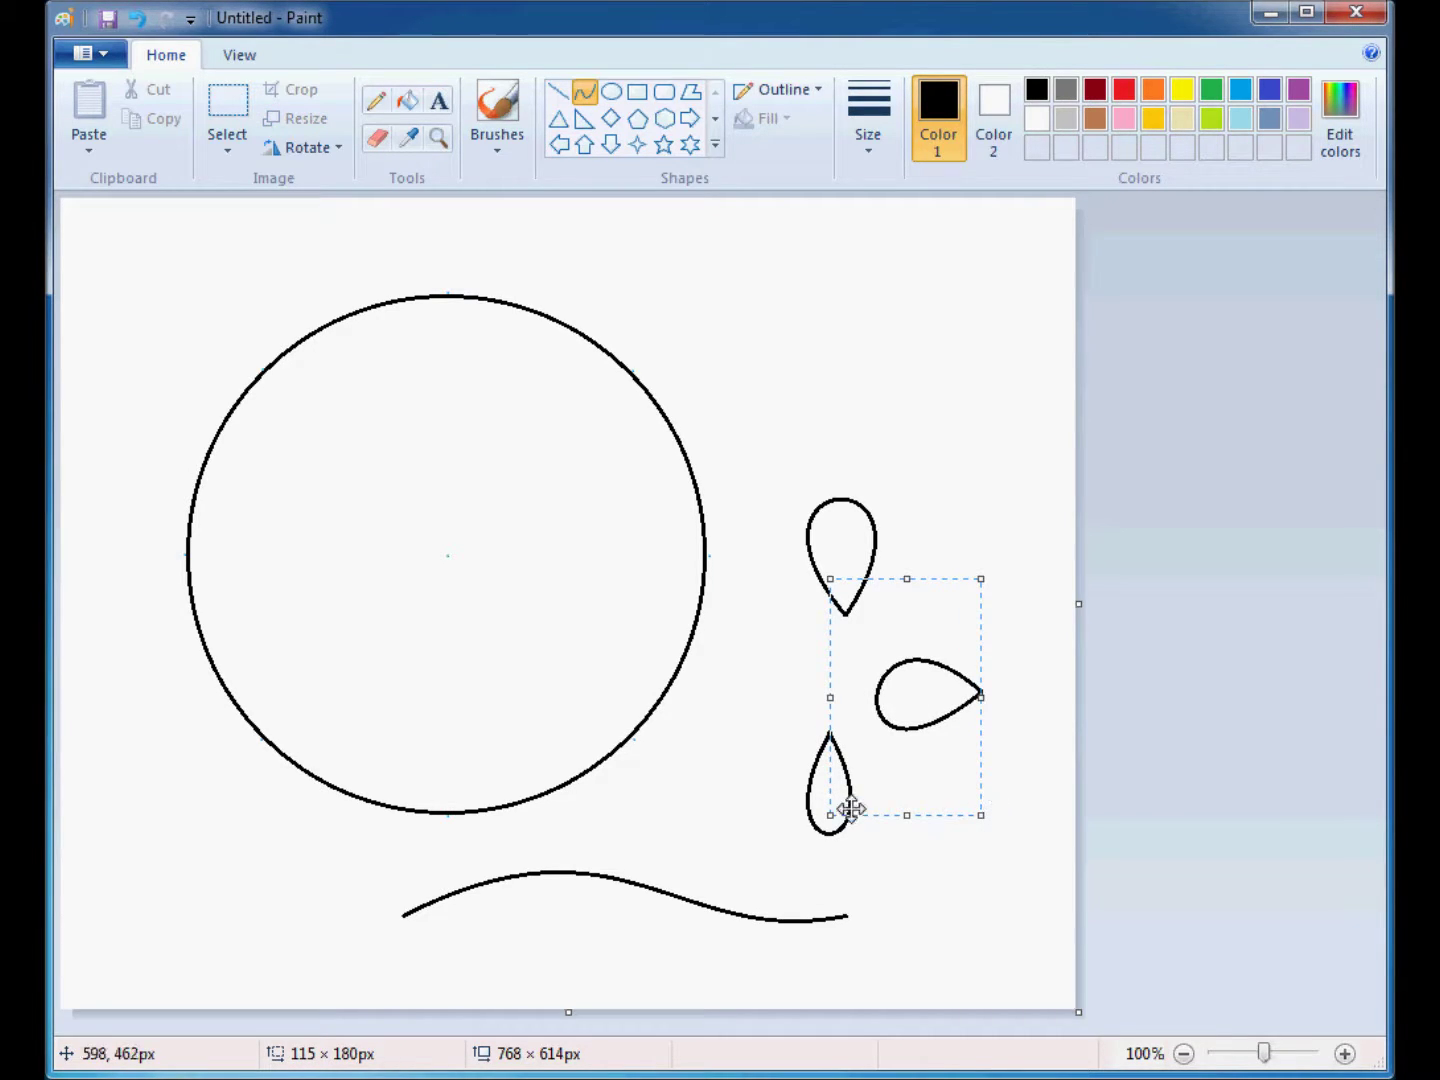
pyautogui.click(780, 753)
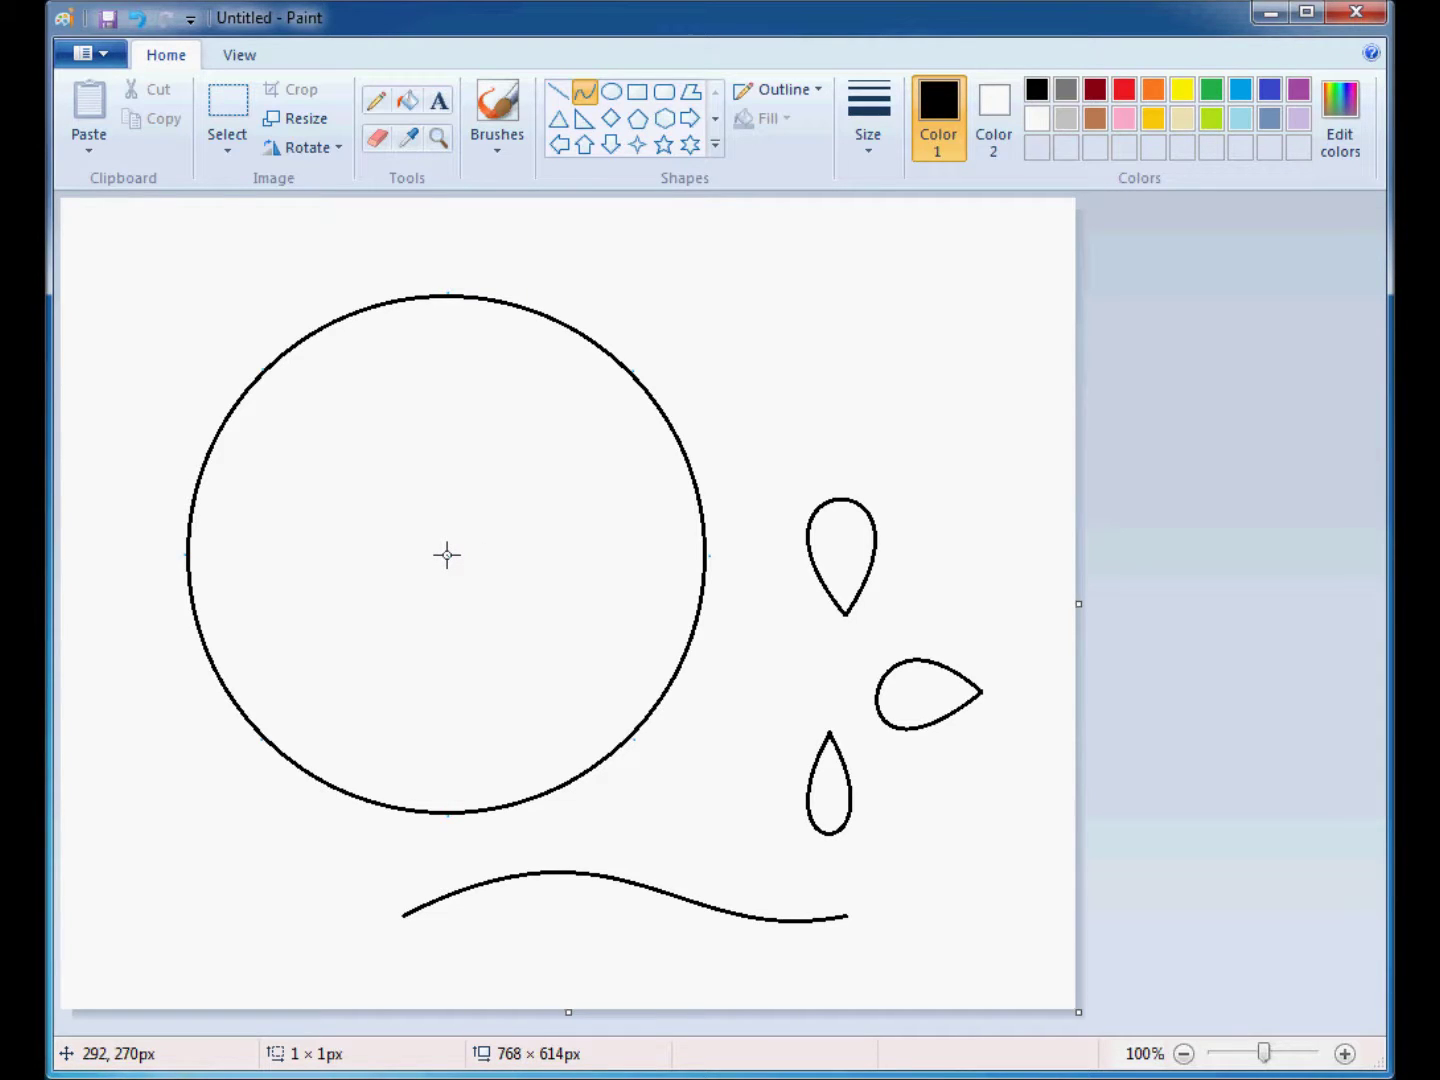
# - Draw a teardrop petal from the circle's centre toward the upper right
pyautogui.click(447, 555)
pyautogui.click(448, 295)
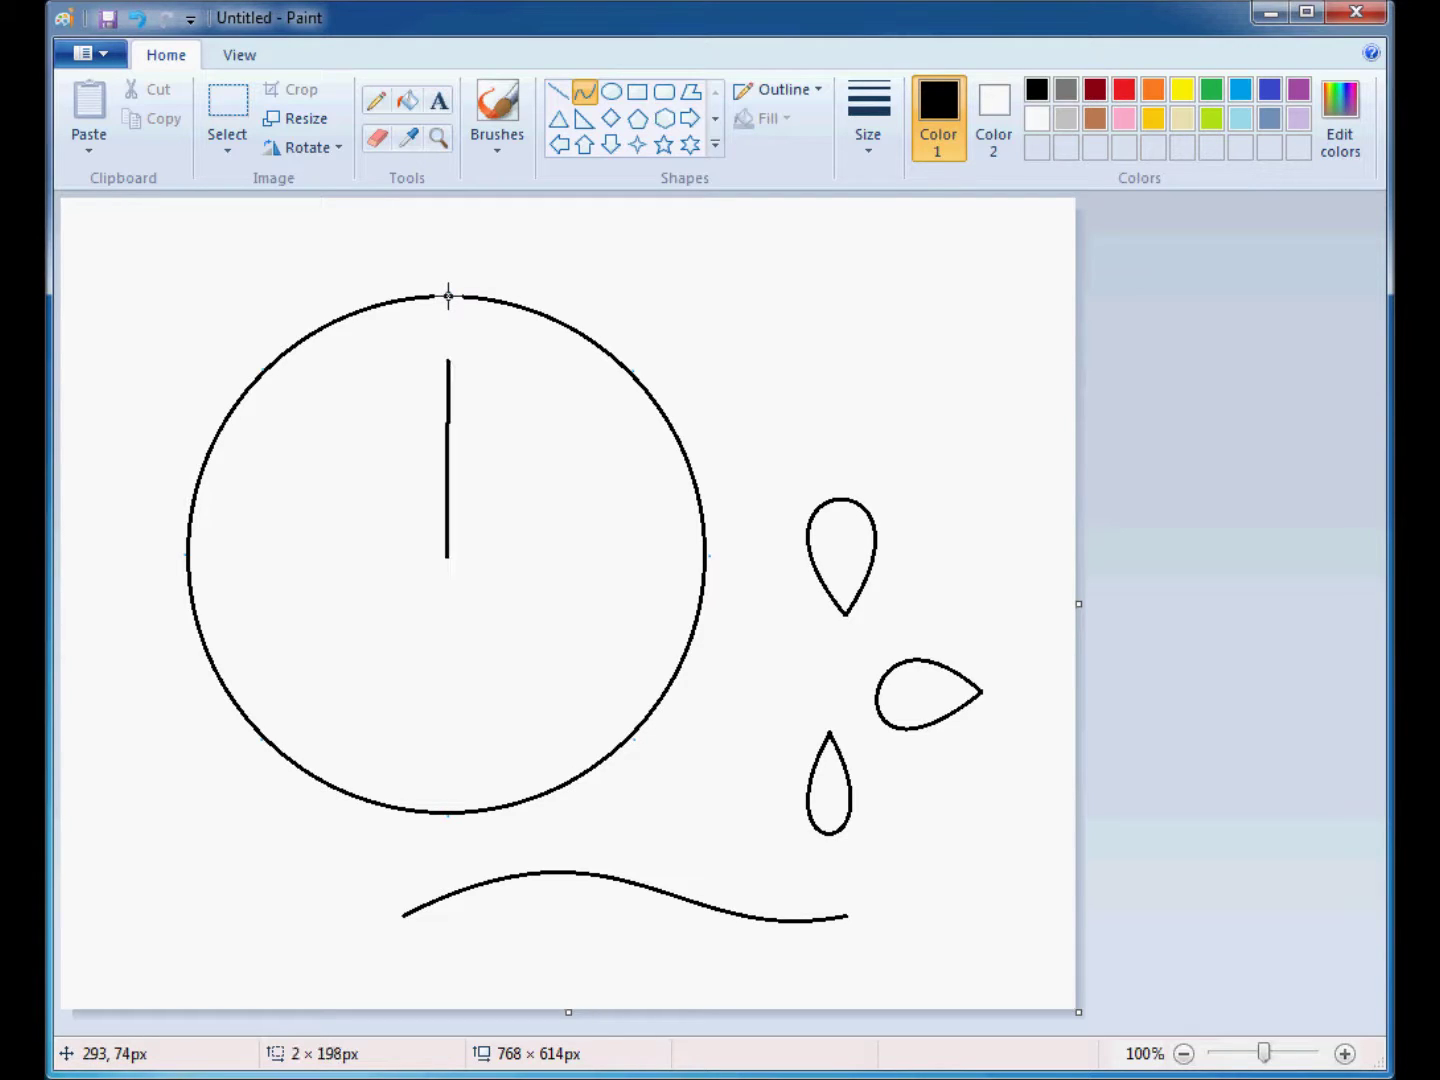
pyautogui.click(705, 554)
pyautogui.click(705, 554)
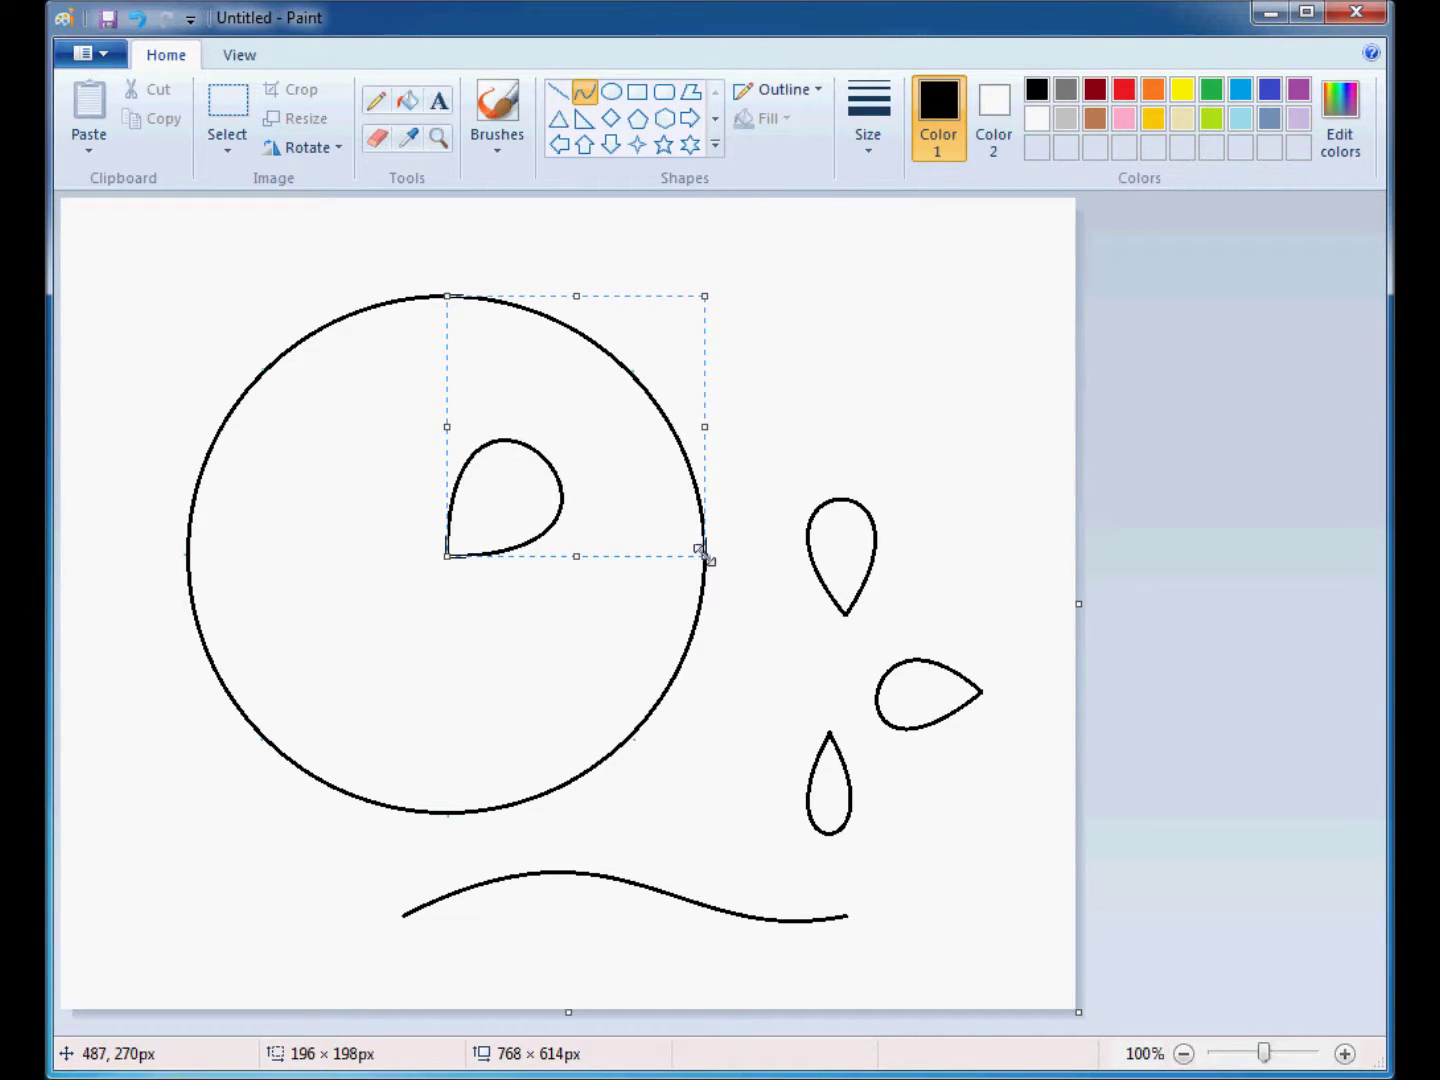
pyautogui.click(771, 482)
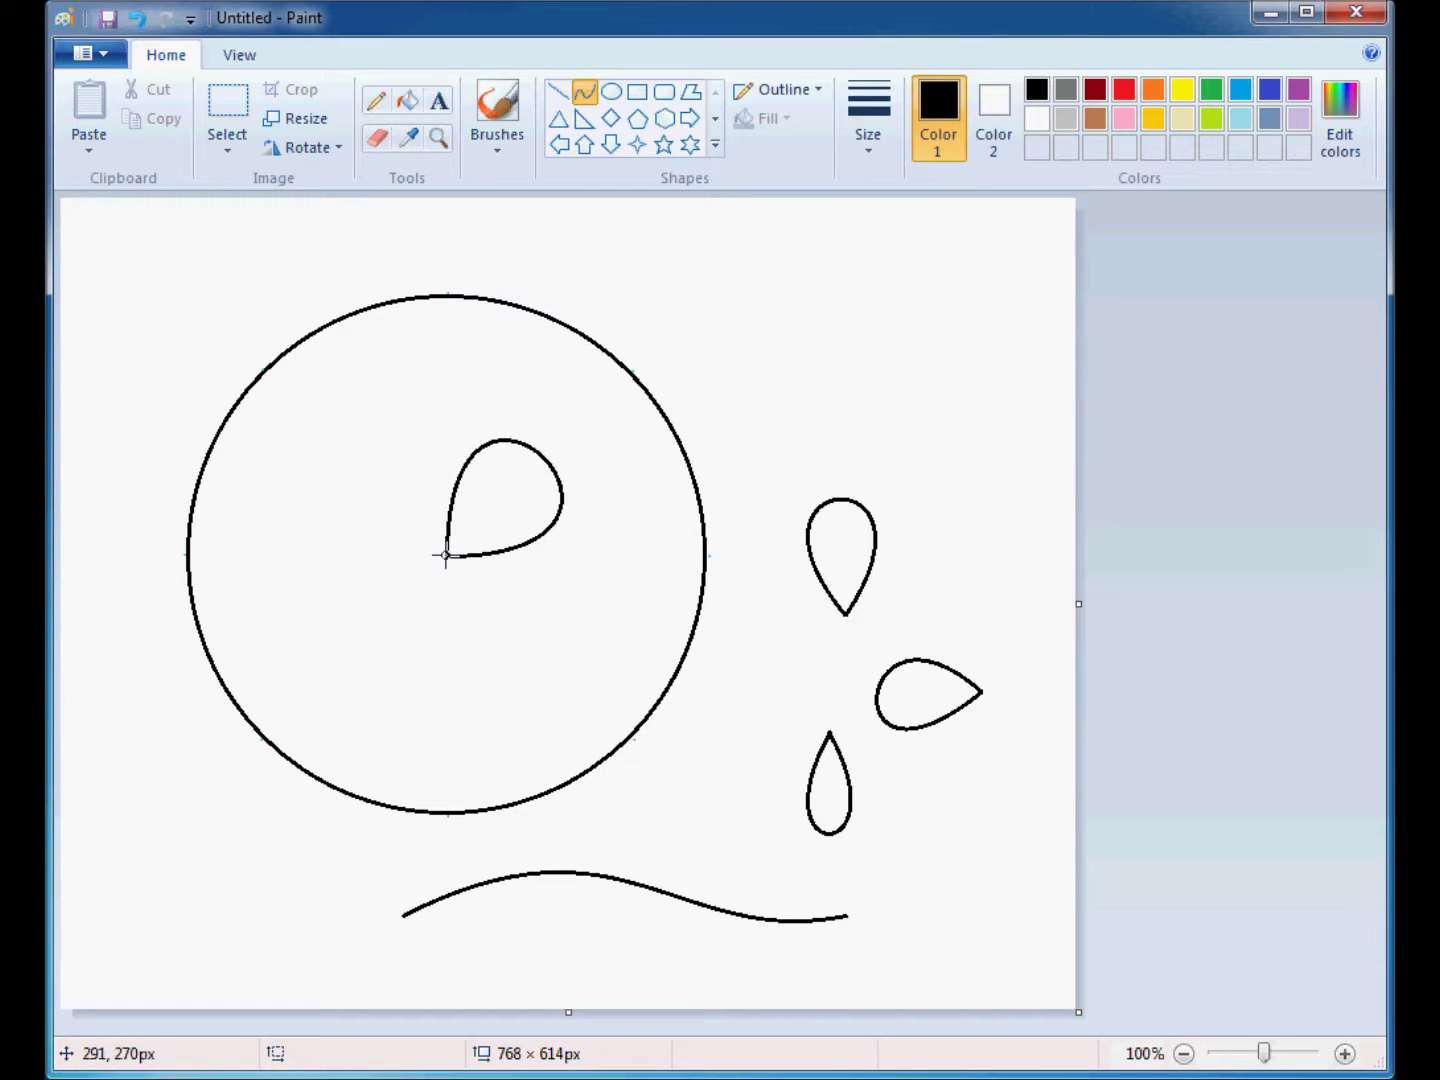
# - Zoom to 200% around the petal and reselect the Curve tool
pyautogui.click(438, 140)
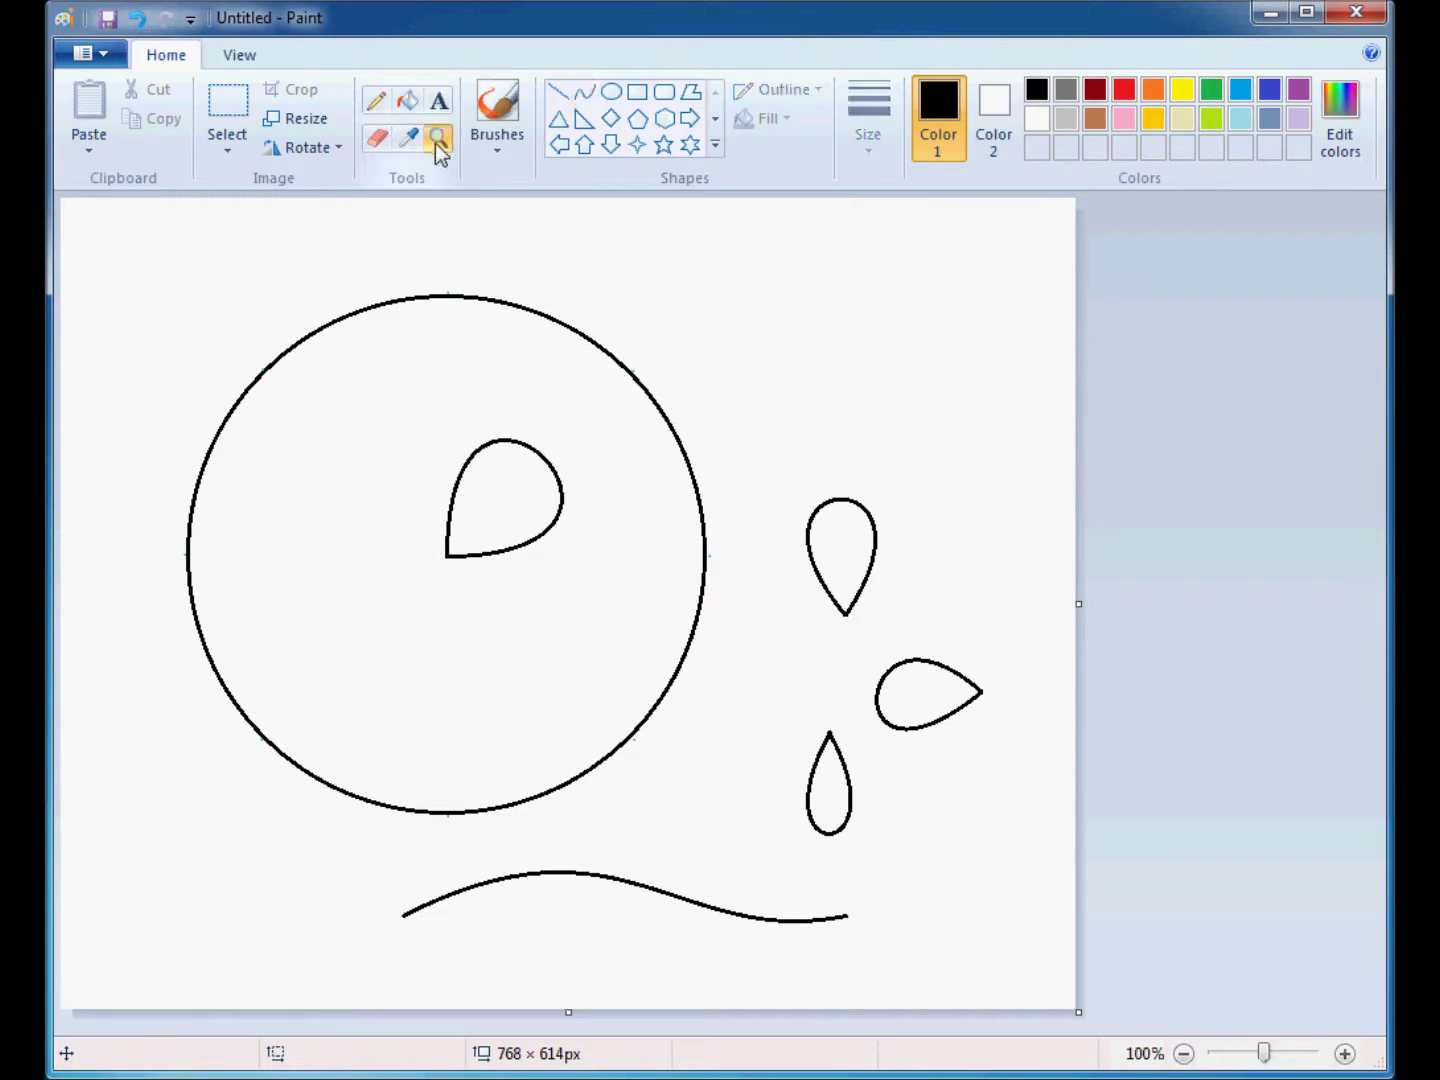
pyautogui.click(467, 552)
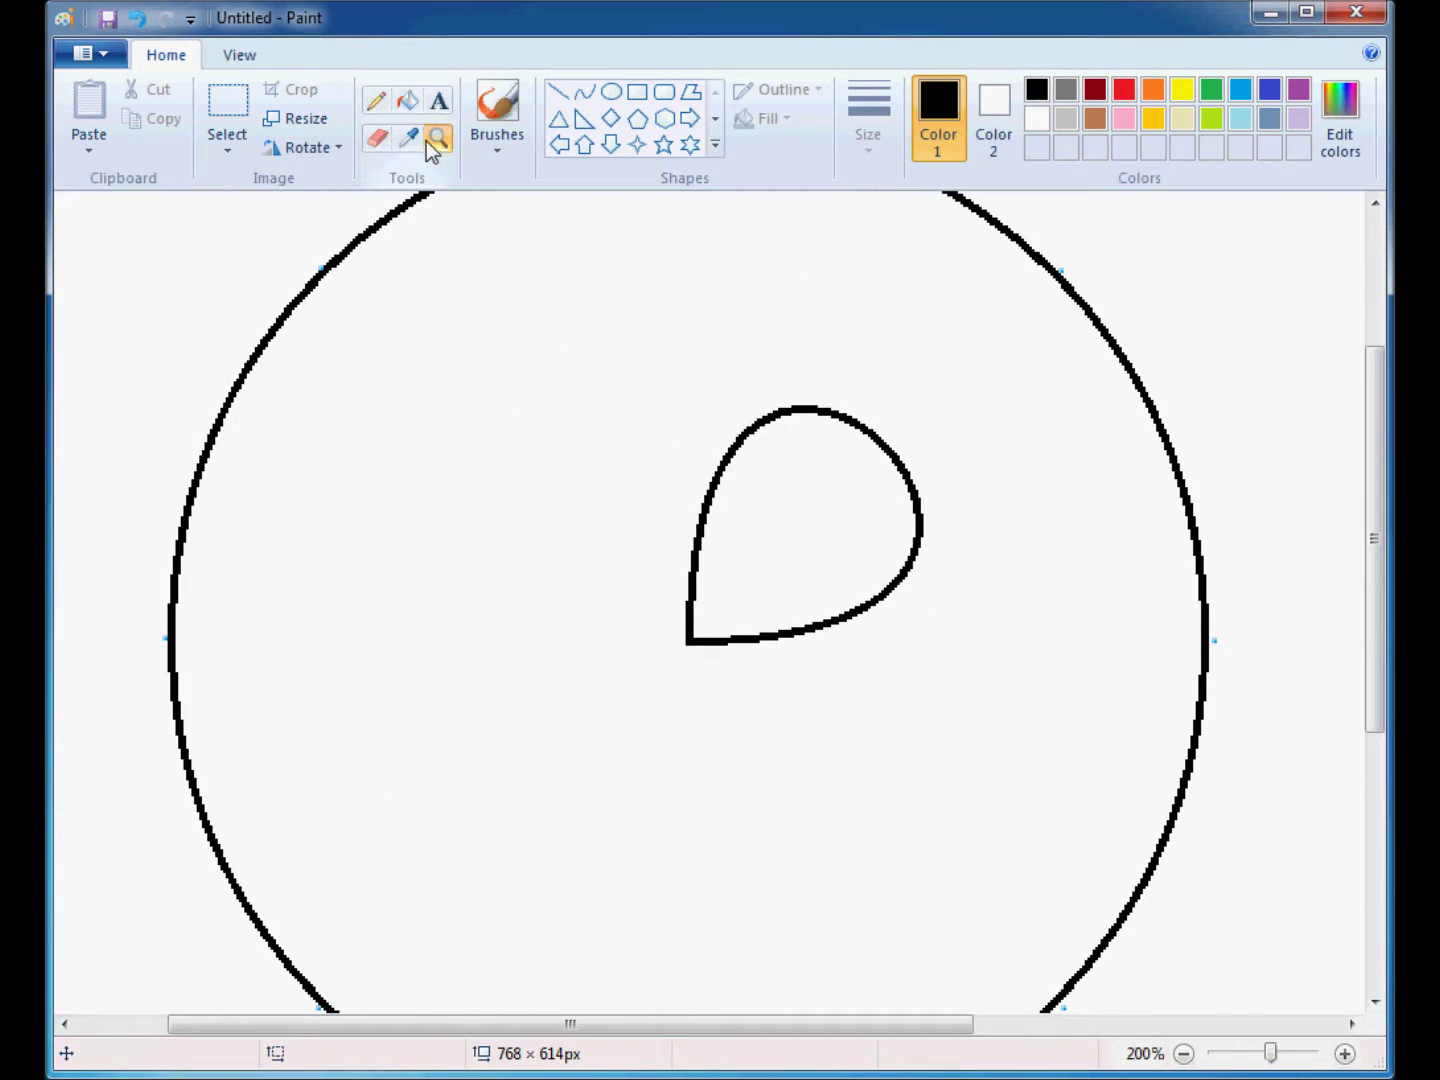
pyautogui.click(585, 91)
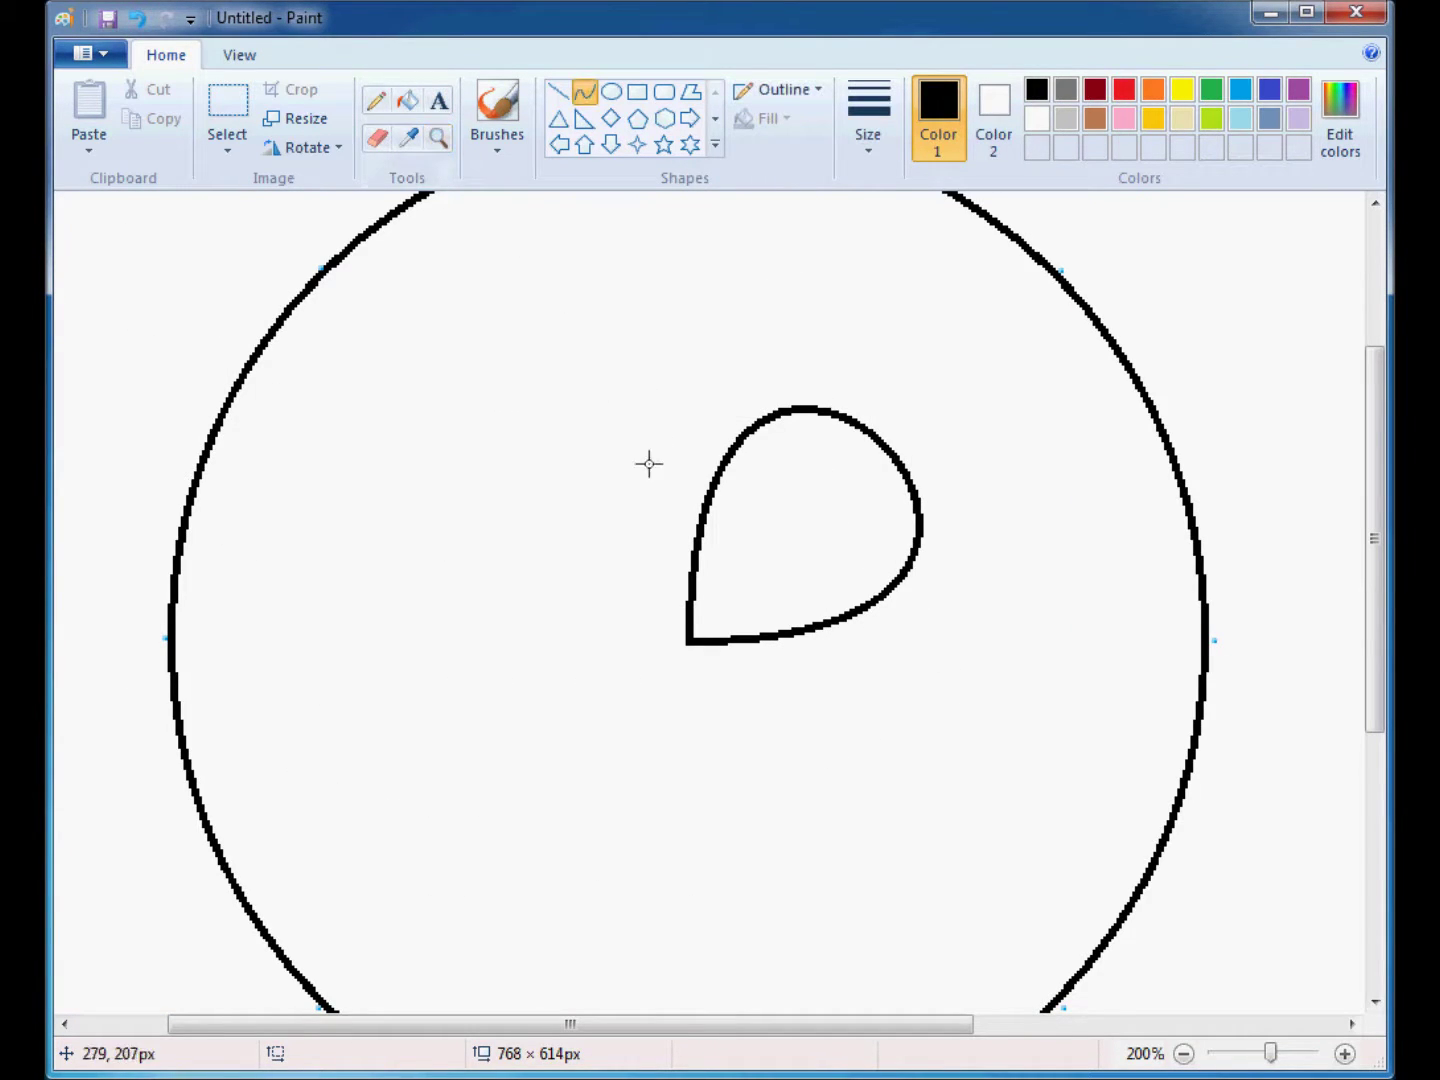
# - Add a second teardrop petal below the first from their shared point
pyautogui.click(688, 642)
pyautogui.moveTo(687, 642); pyautogui.dragTo(690, 643)
pyautogui.moveTo(1208, 642); pyautogui.dragTo(1205, 640)
pyautogui.scroll(-5, 1183, 700)
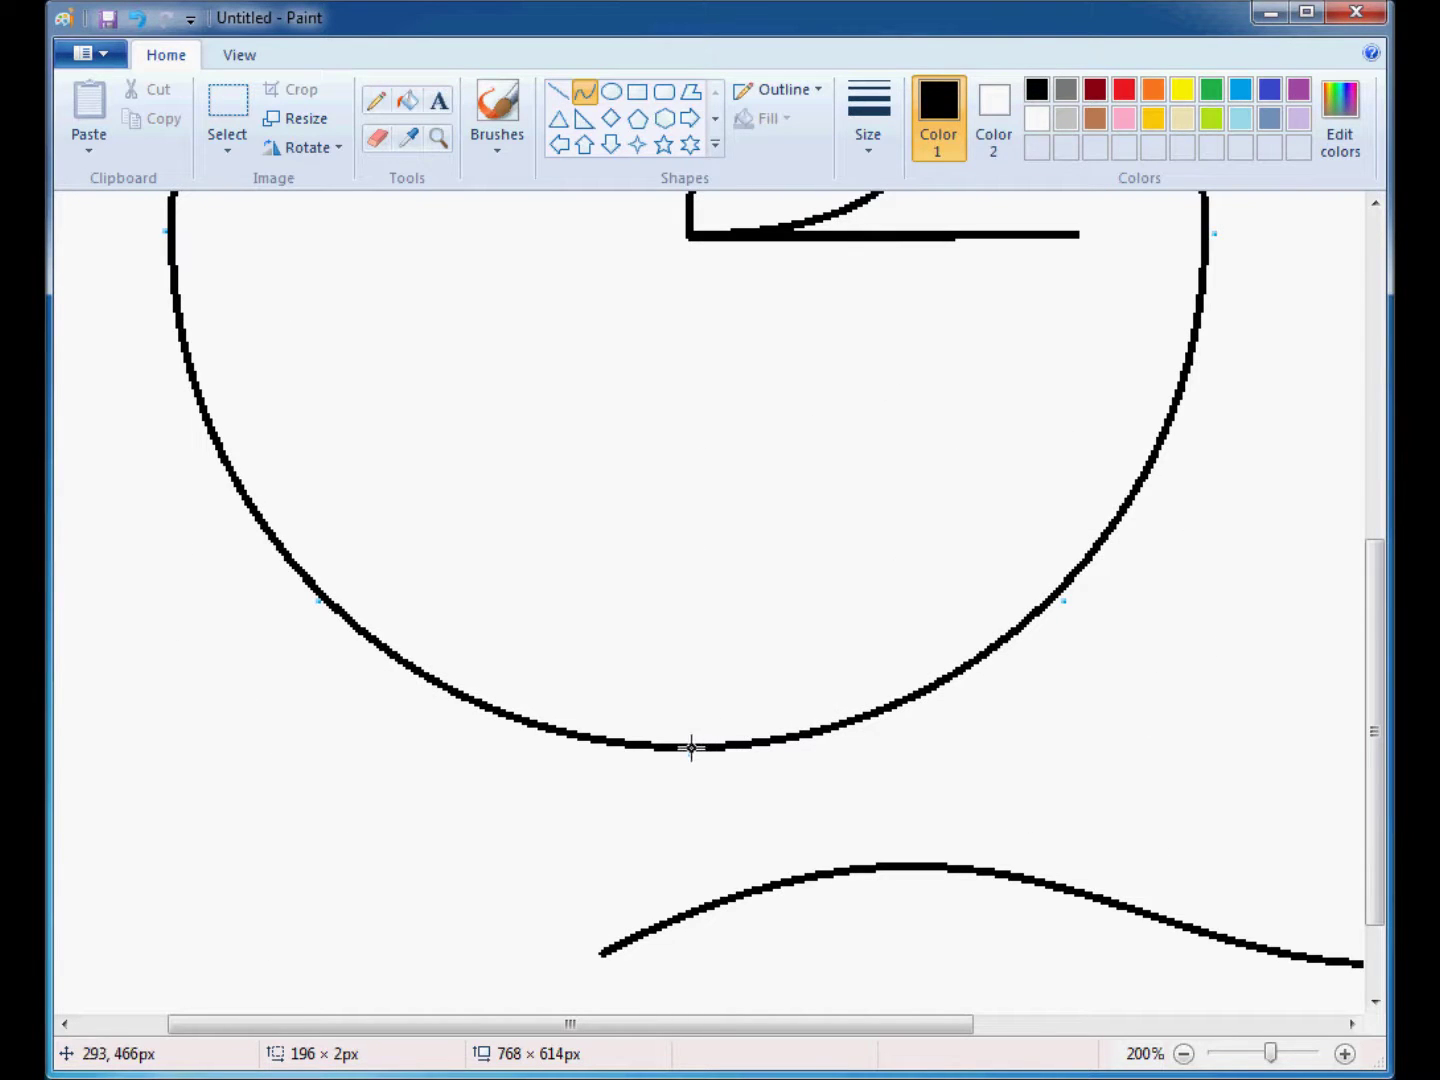
pyautogui.click(690, 748)
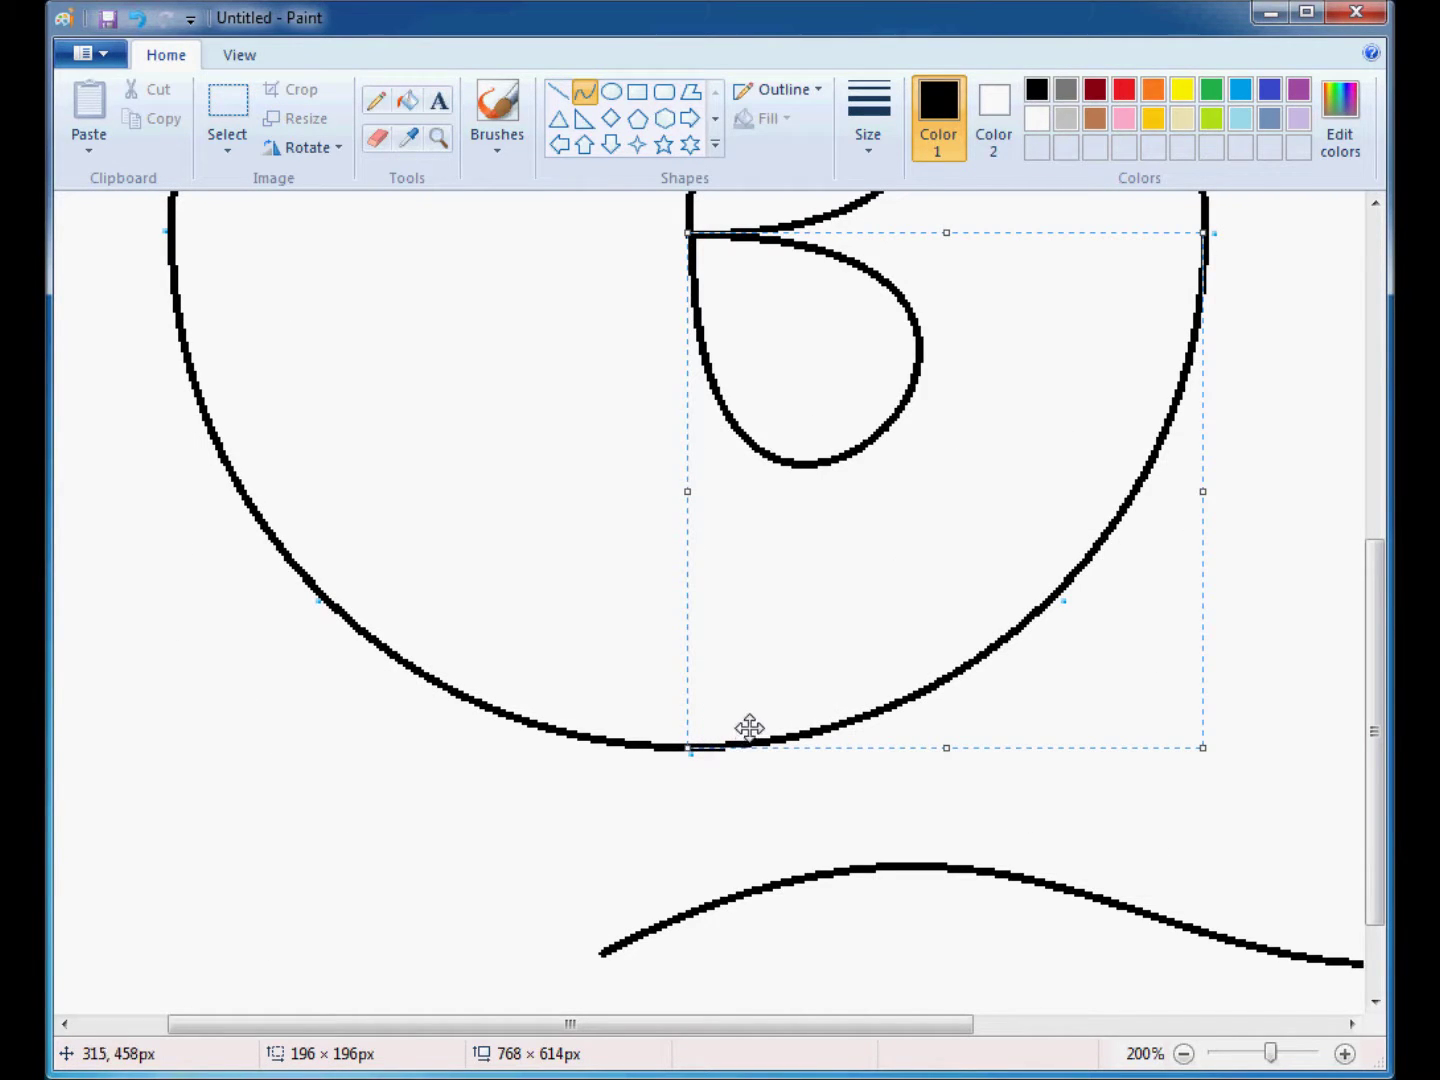
pyautogui.click(919, 807)
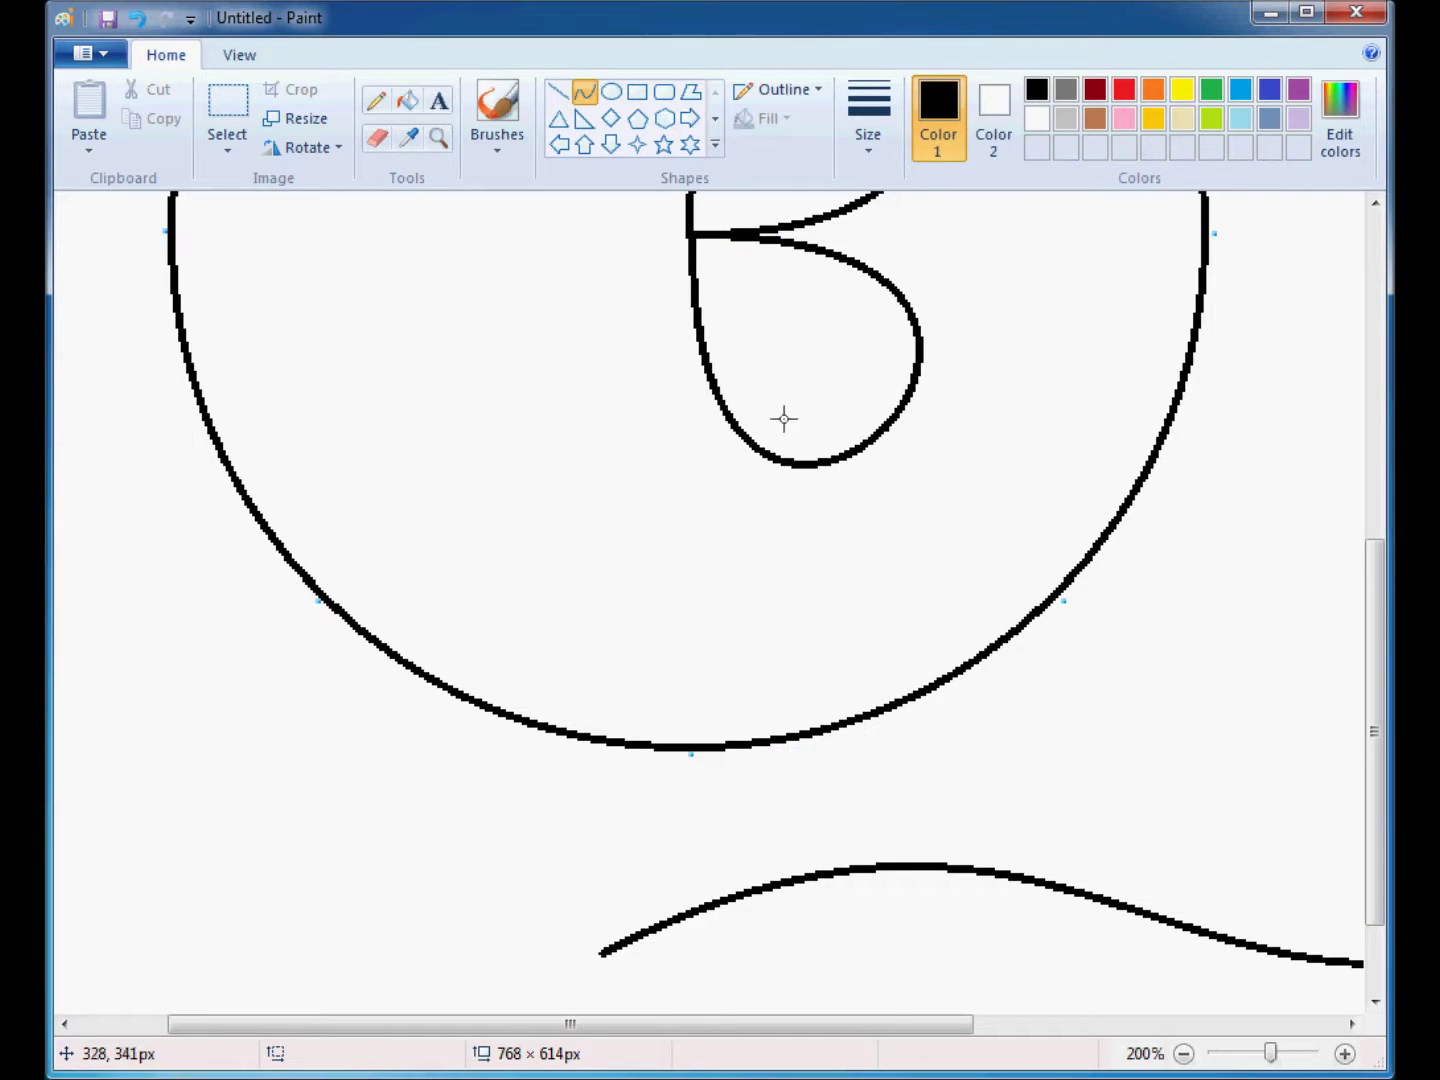
# - Add a third petal to the lower left of the petals' centre
pyautogui.click(688, 230)
pyautogui.moveTo(714, 722); pyautogui.dragTo(690, 620)
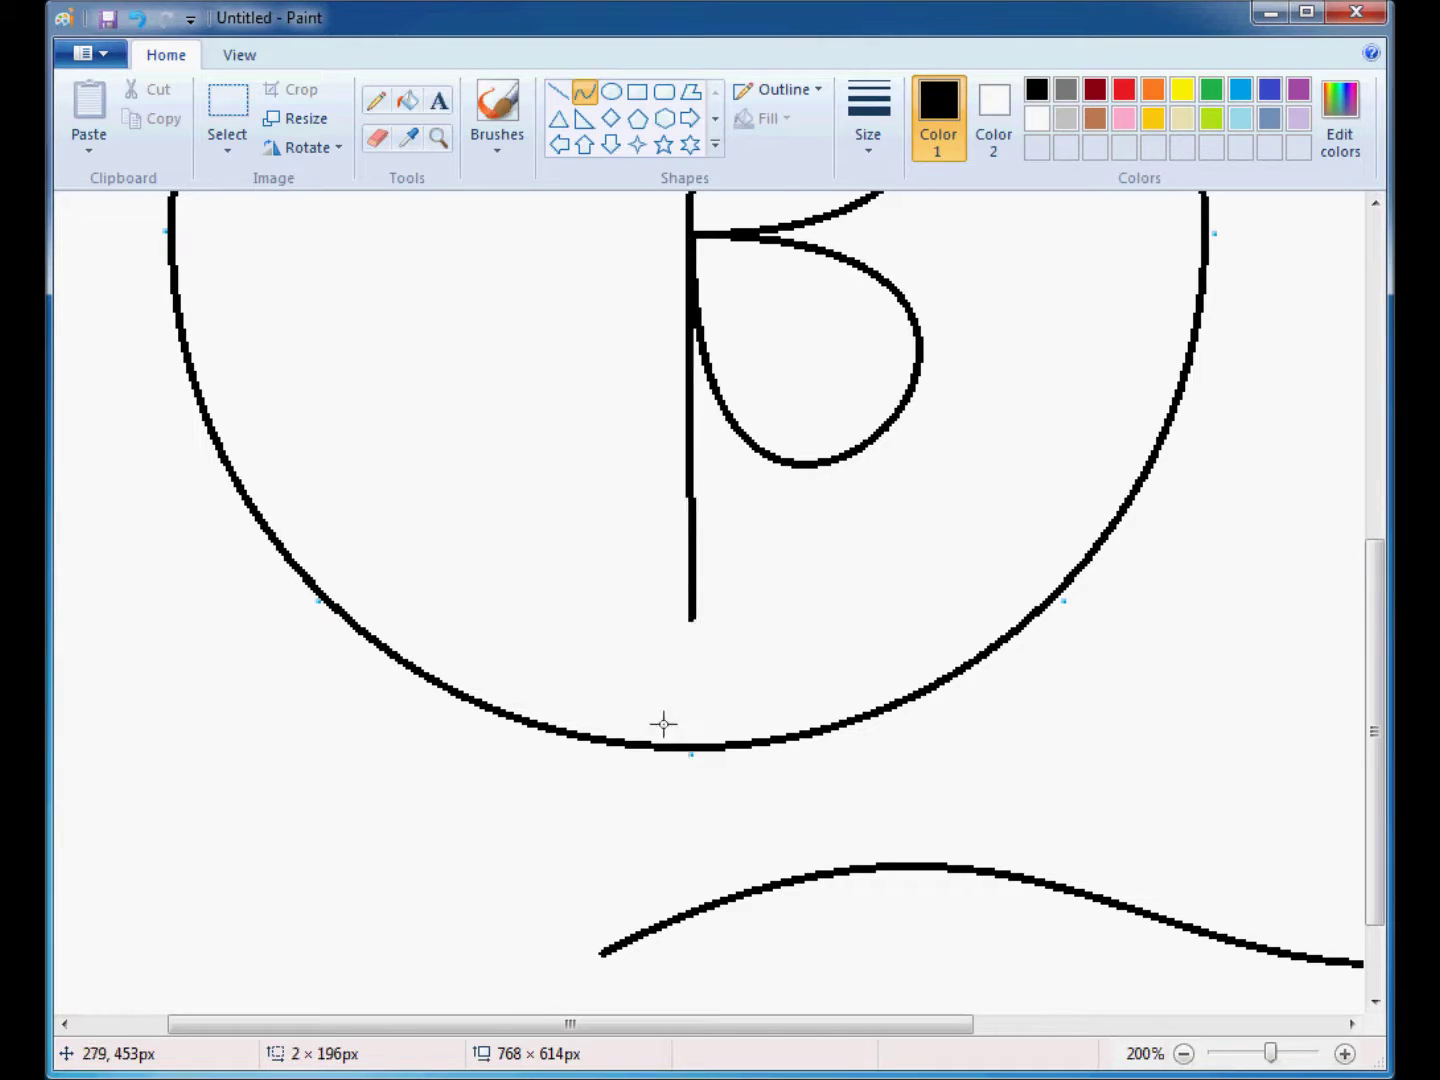
pyautogui.click(172, 226)
pyautogui.scroll(4, 500, 400)
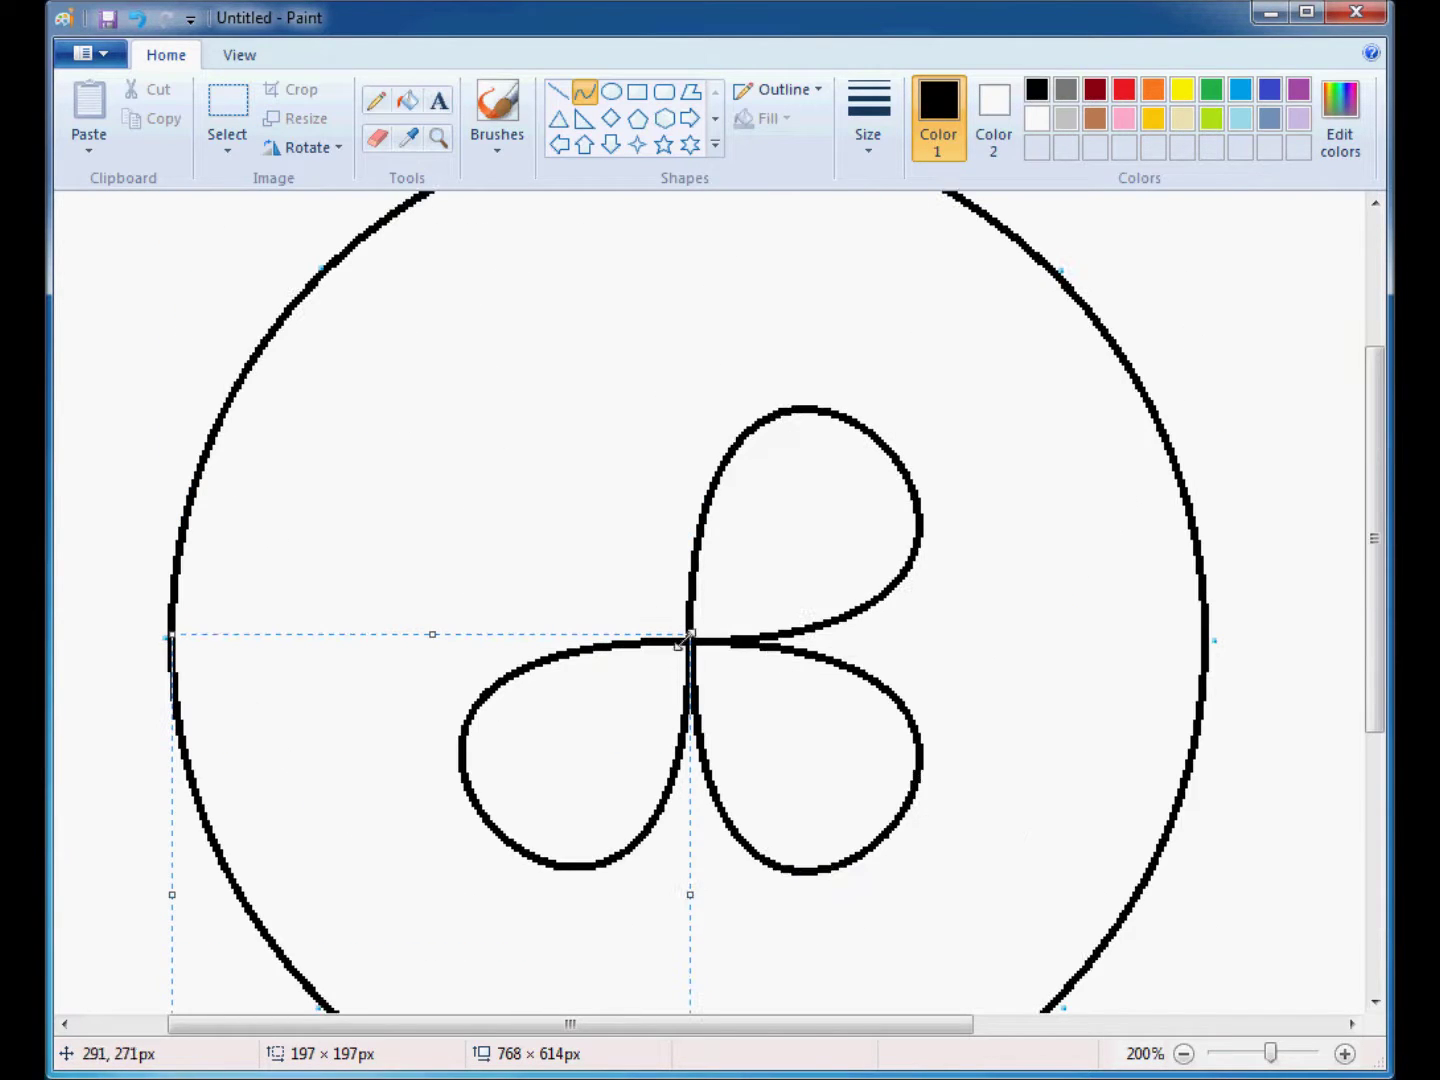
pyautogui.click(594, 521)
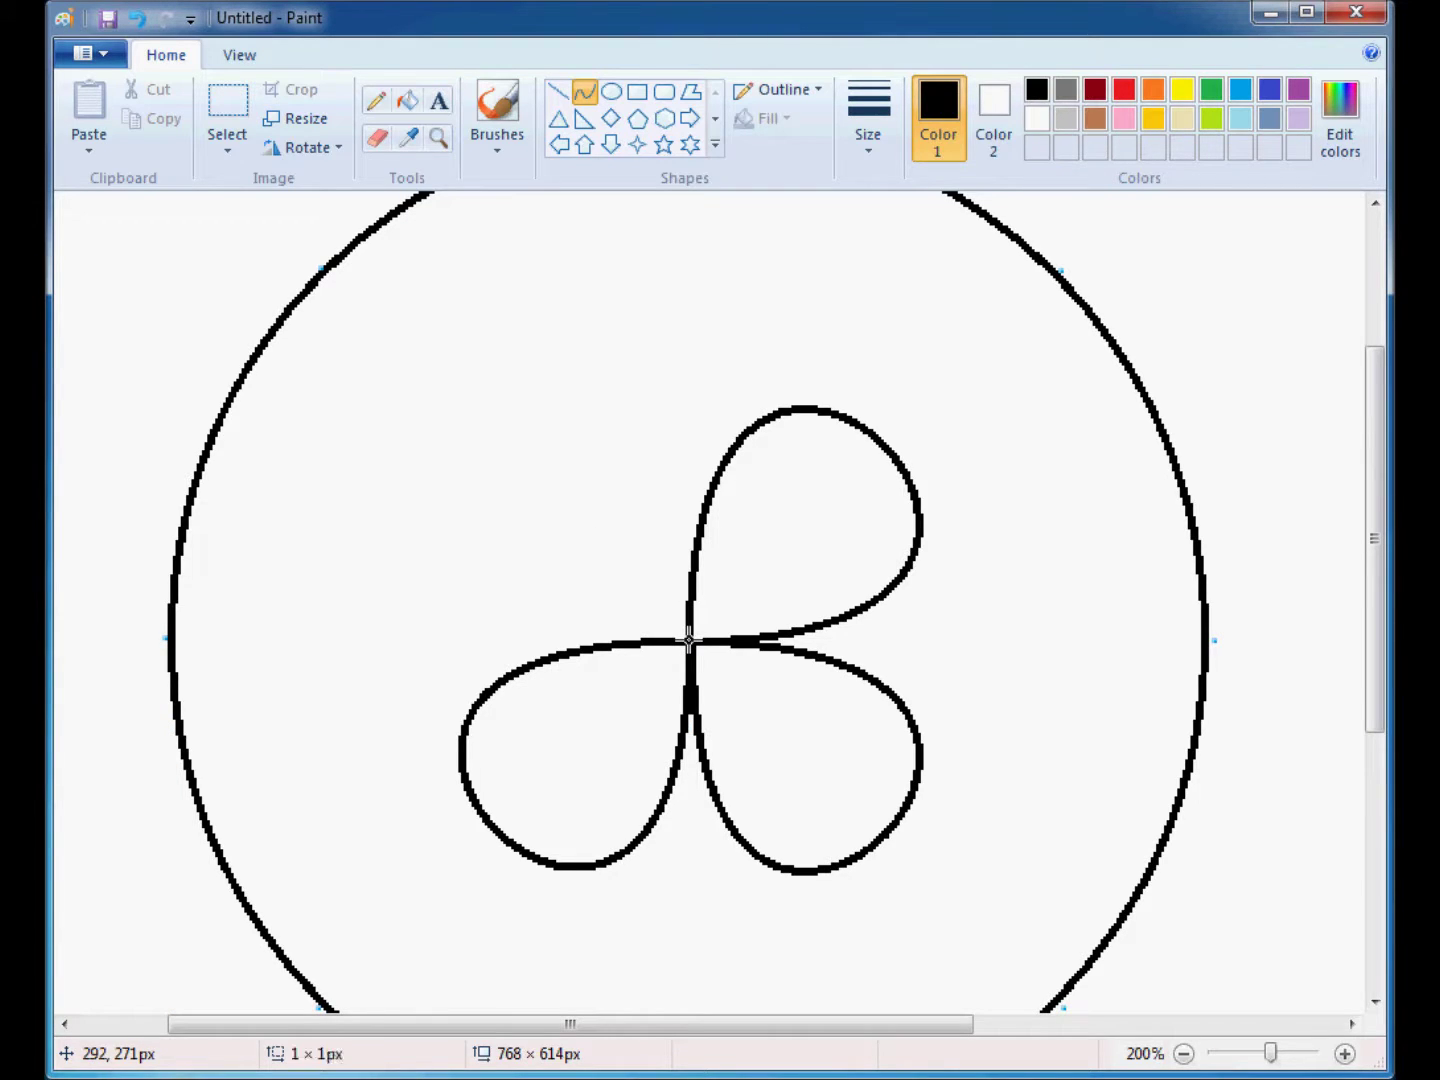
# - Add the fourth, upper-left petal, undoing a misplaced attempt and redrawing it
pyautogui.moveTo(690, 641)
pyautogui.mouseDown()
pyautogui.moveTo(478, 591)
pyautogui.moveTo(380, 601)
pyautogui.moveTo(294, 639)
pyautogui.mouseUp()
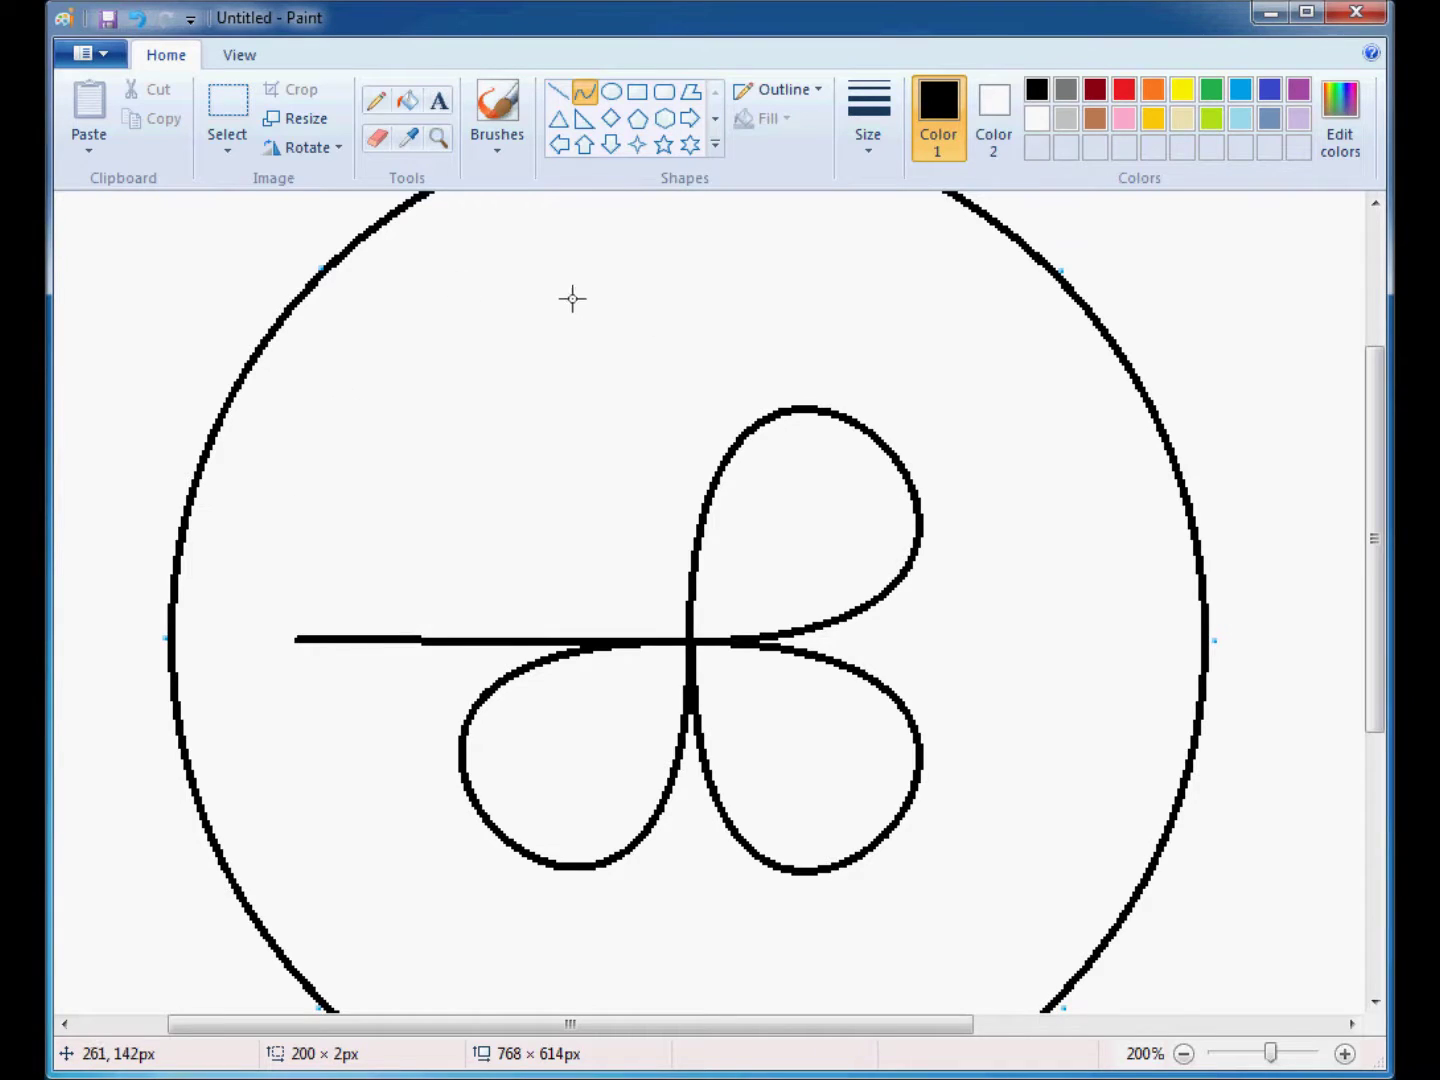
pyautogui.scroll(2, 640, 299)
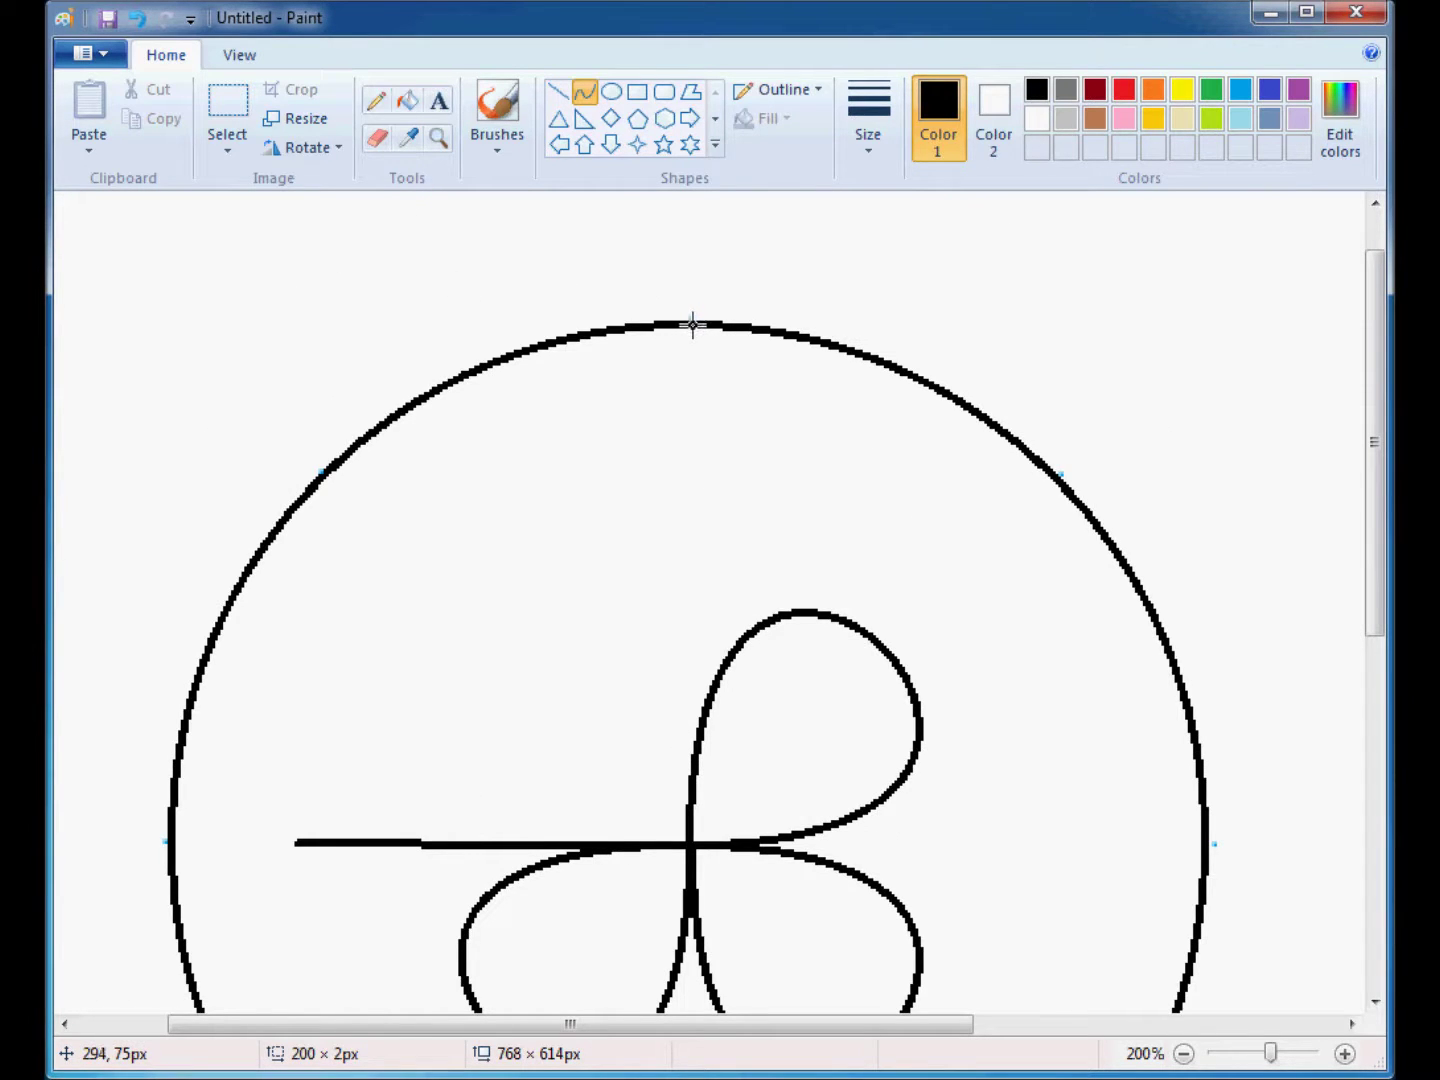
pyautogui.moveTo(692, 324); pyautogui.dragTo(693, 325)
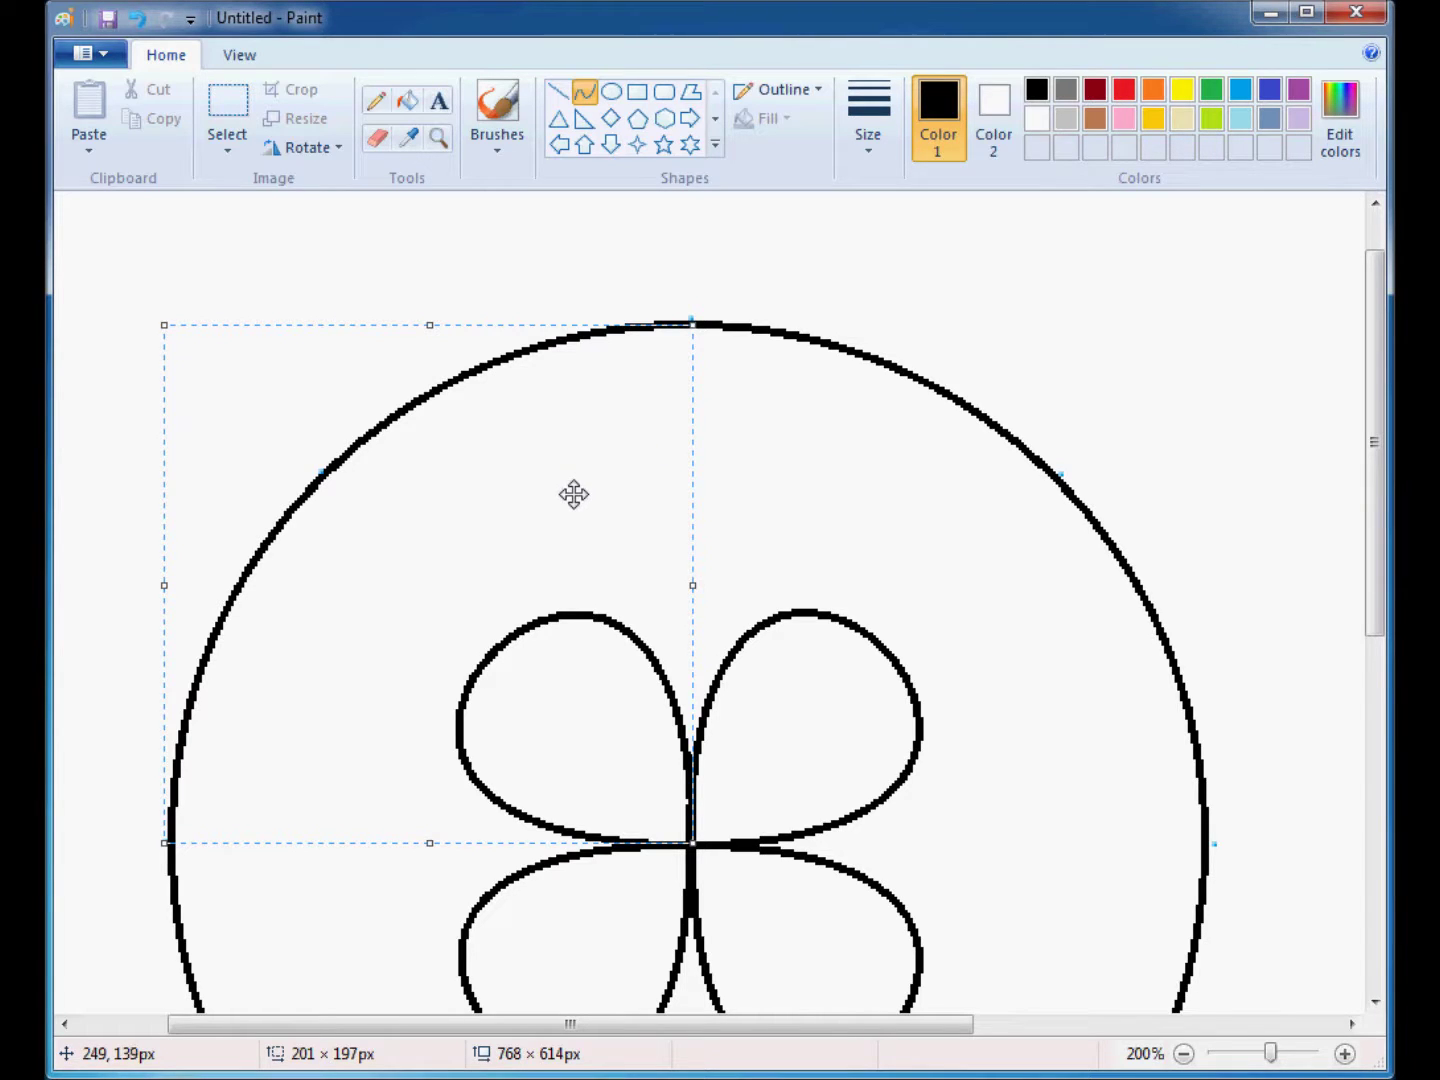
pyautogui.moveTo(574, 494); pyautogui.dragTo(455, 383)
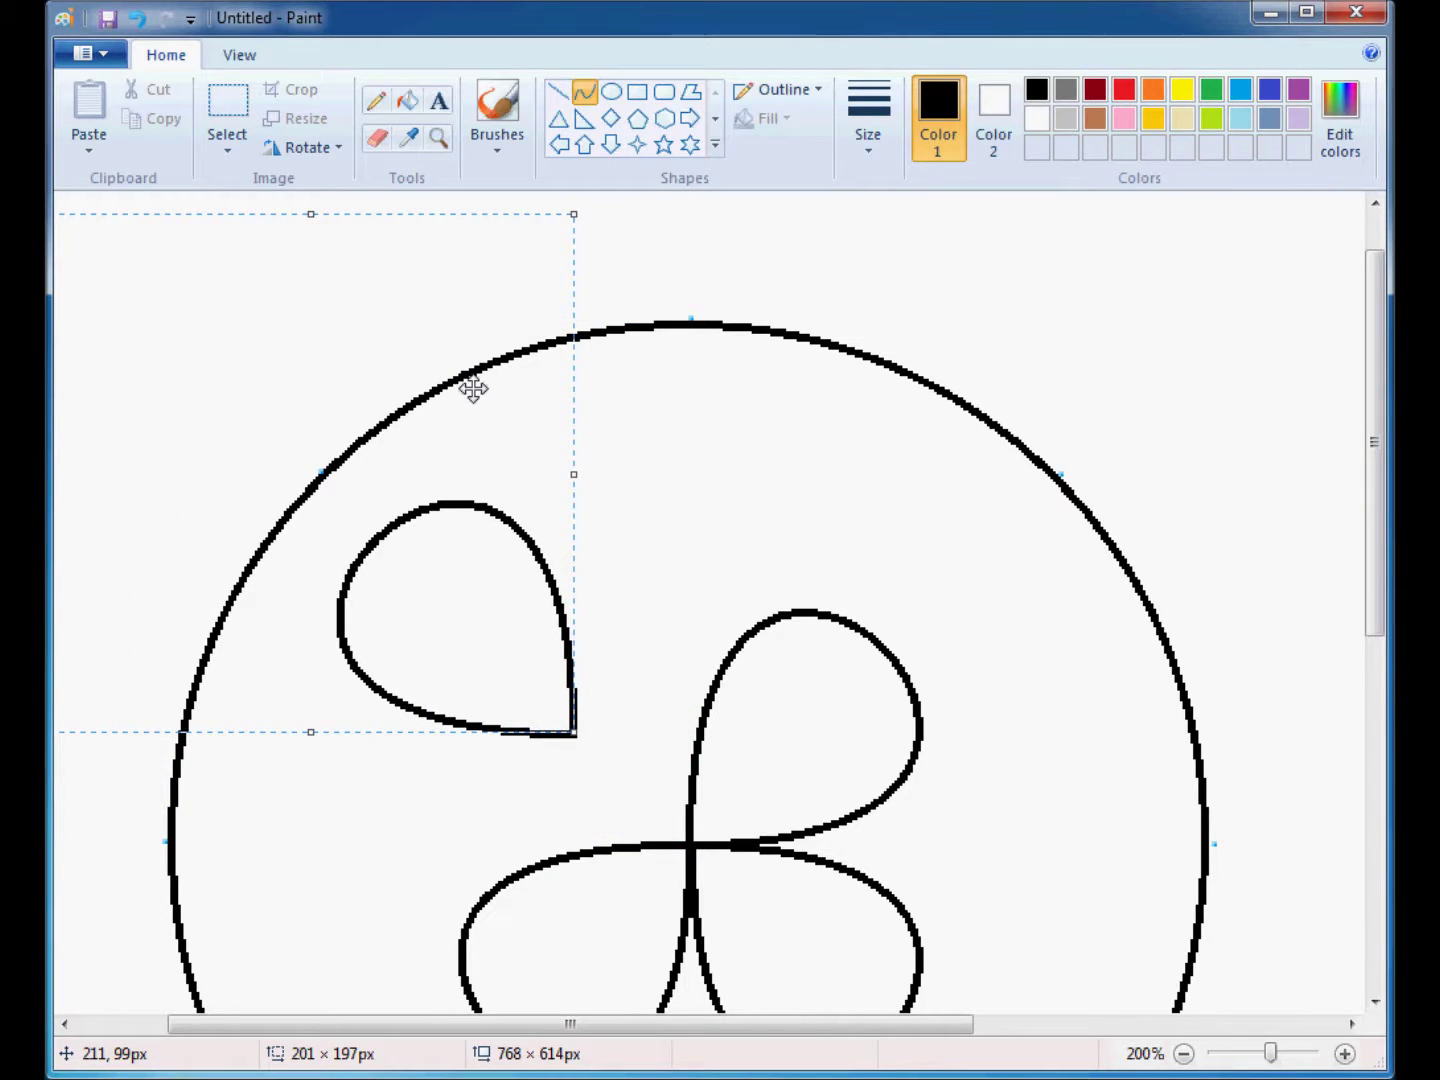
pyautogui.hotkey('ctrl', 'z')
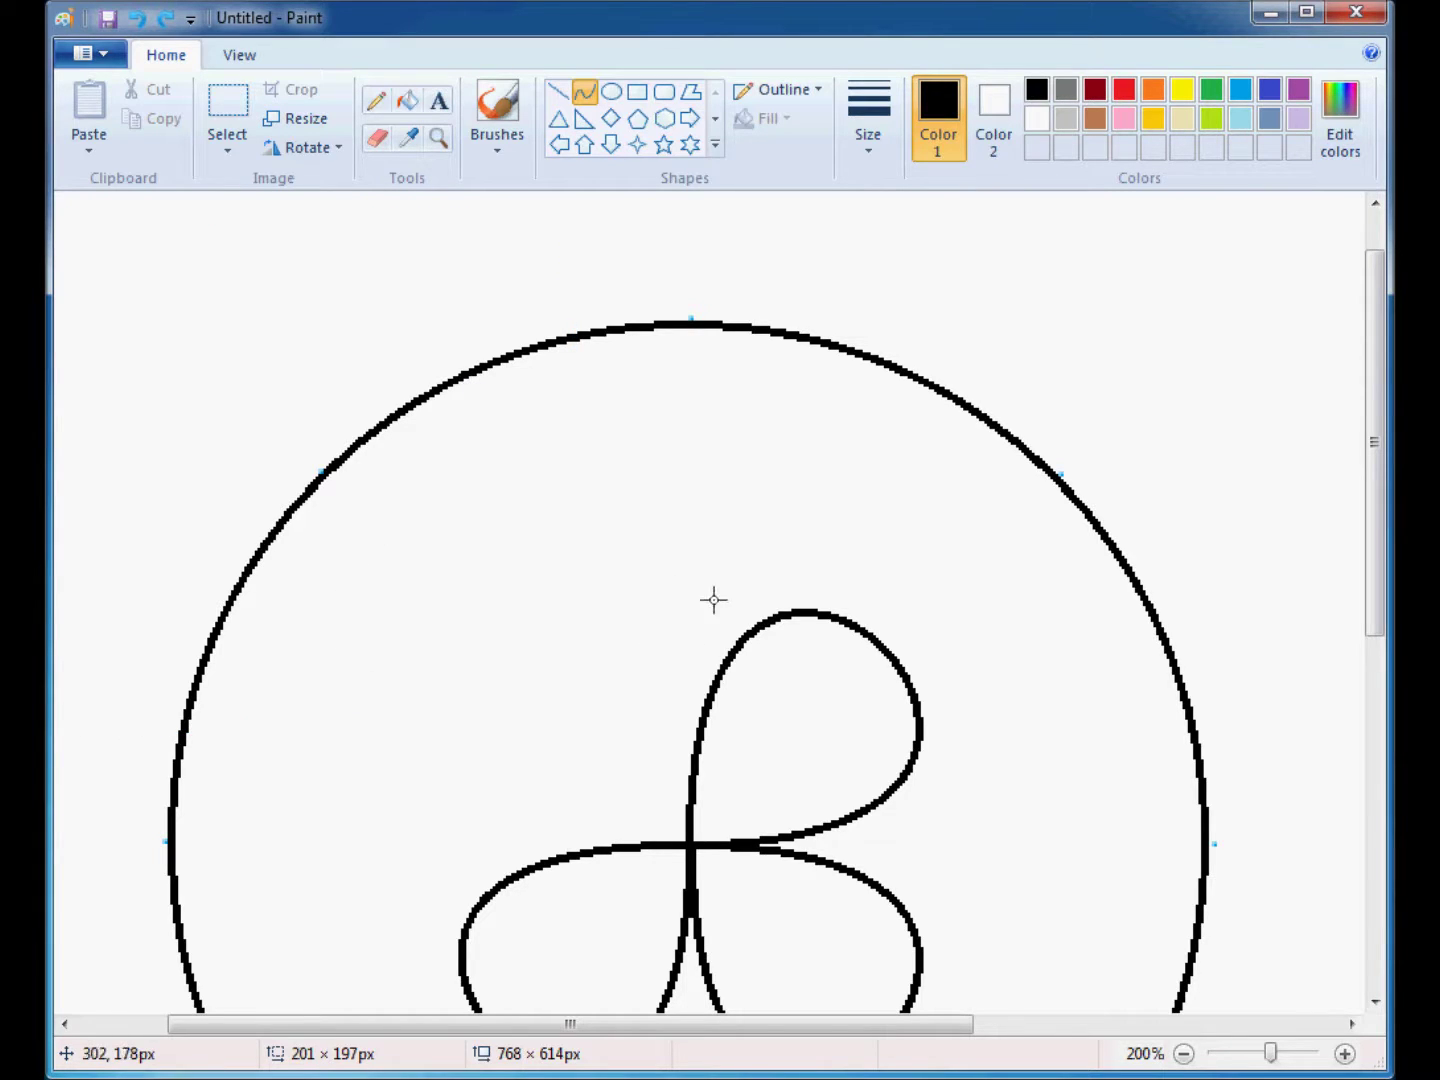
pyautogui.click(689, 846)
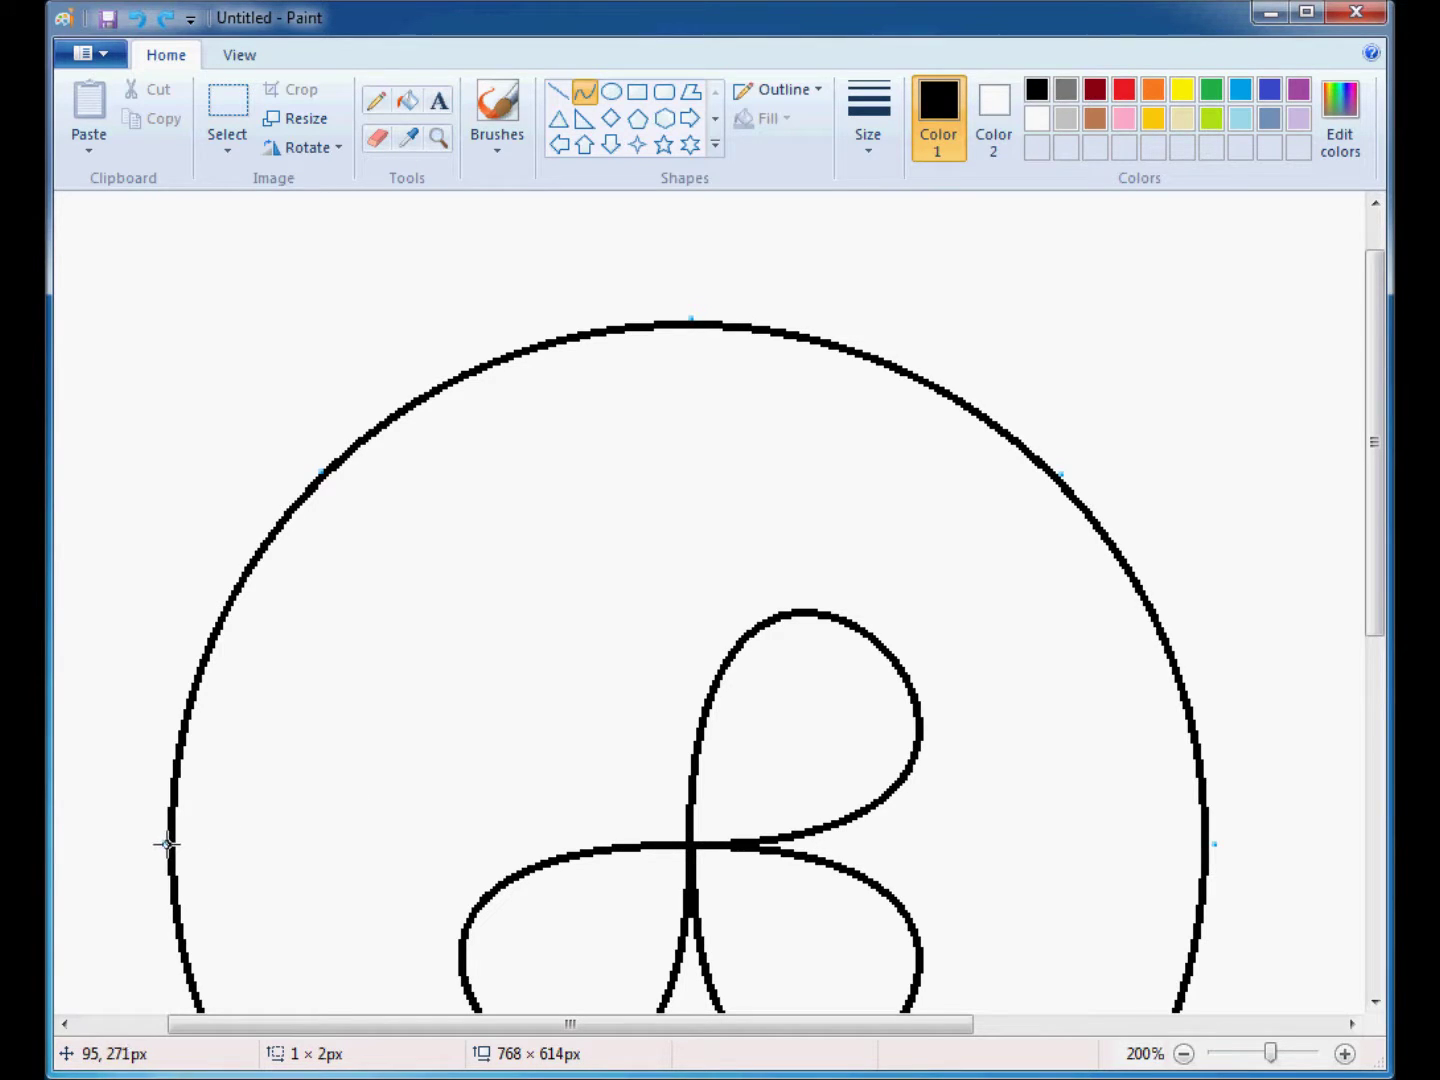
pyautogui.moveTo(167, 843); pyautogui.dragTo(294, 846)
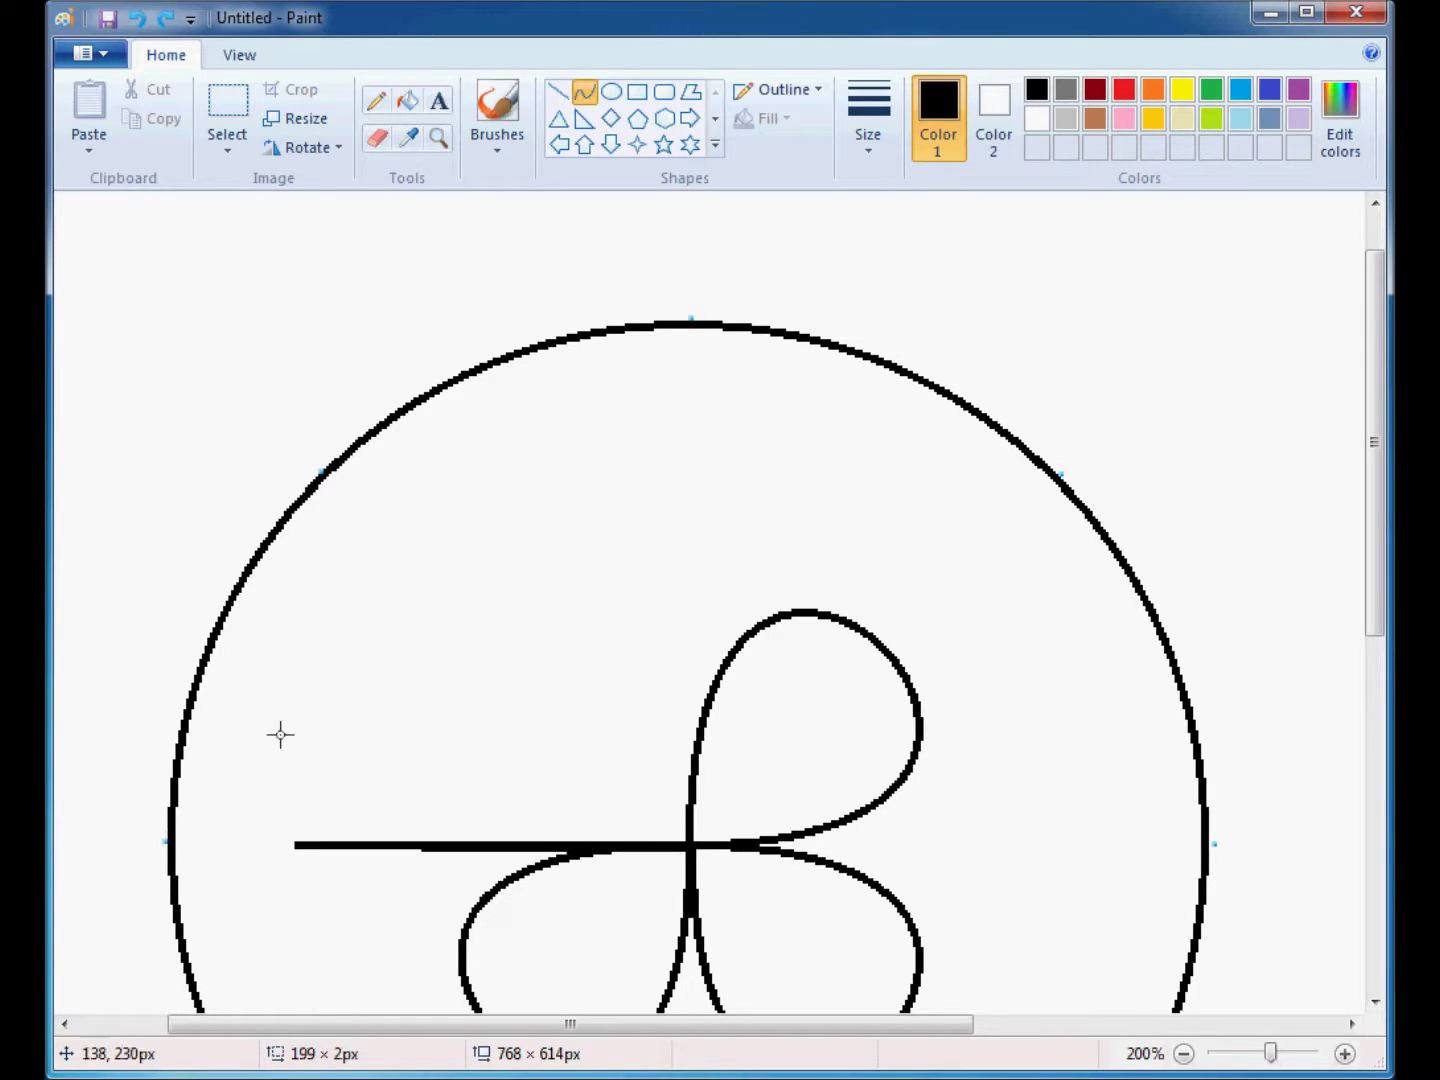
pyautogui.click(690, 323)
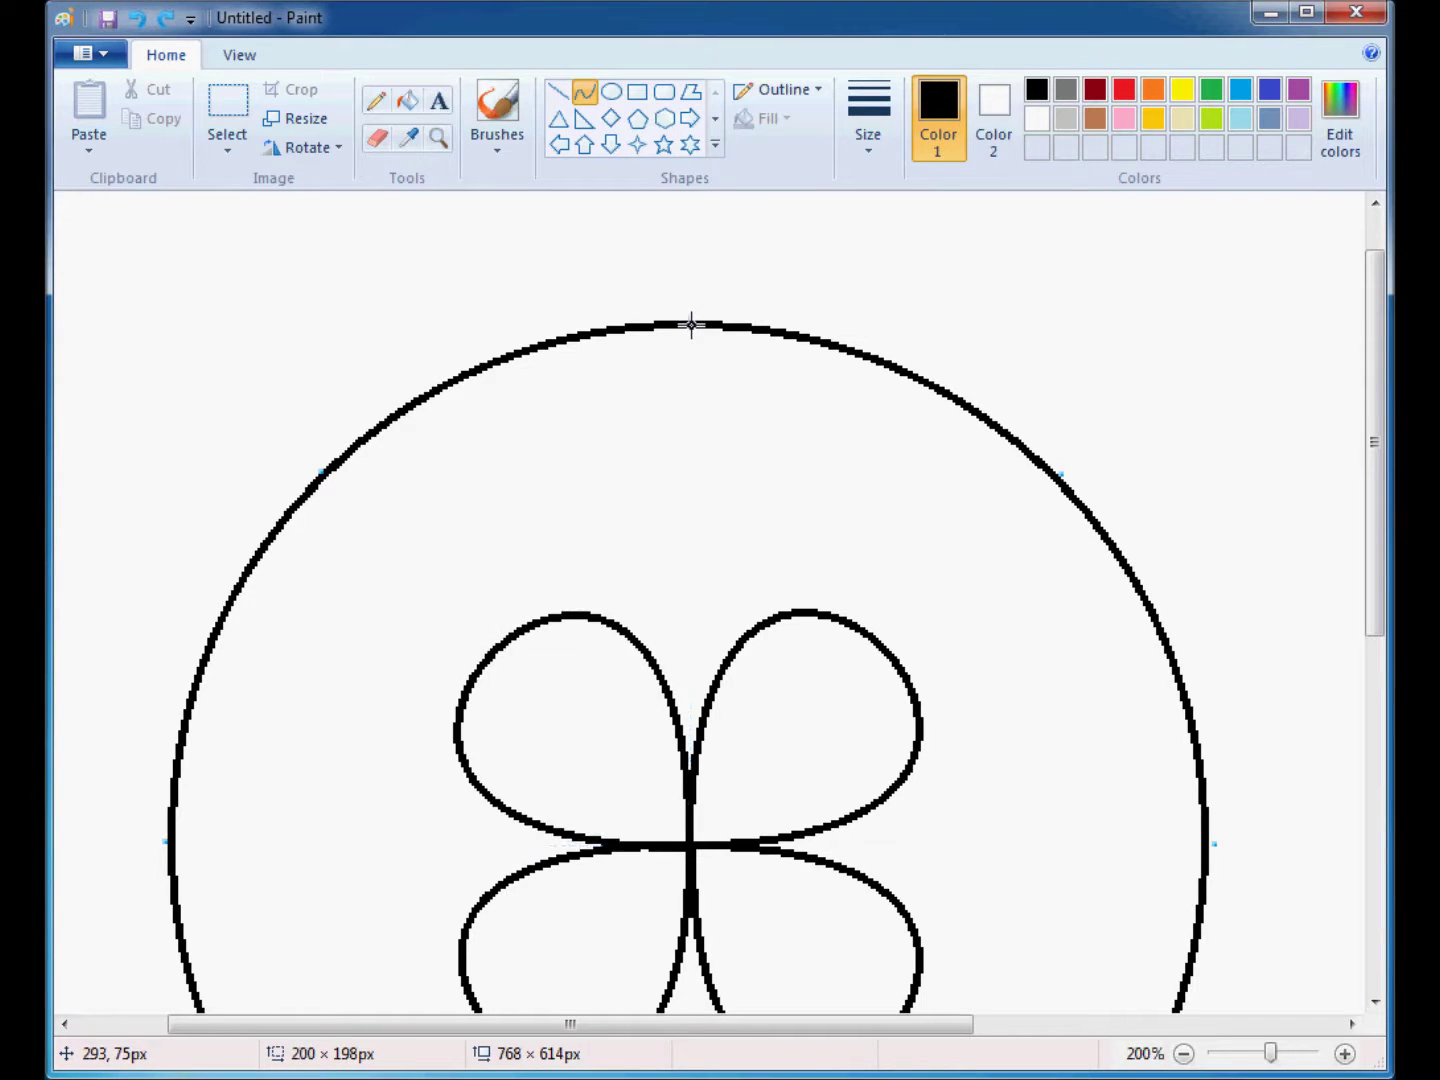
pyautogui.click(690, 323)
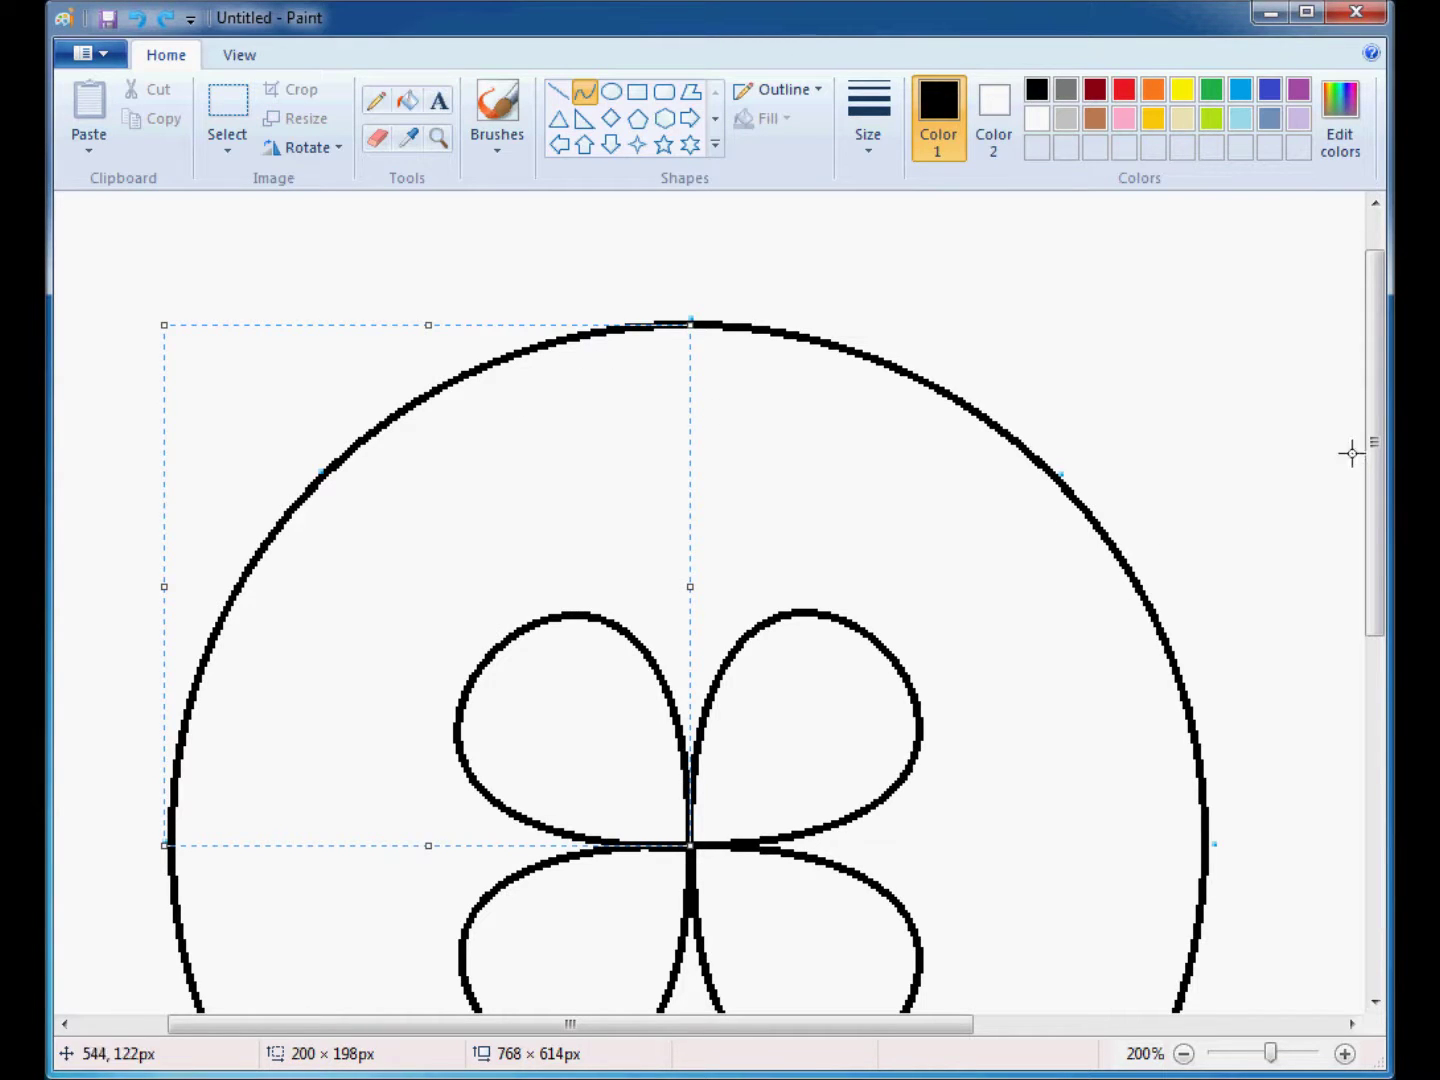
pyautogui.moveTo(1372, 440); pyautogui.dragTo(1364, 493)
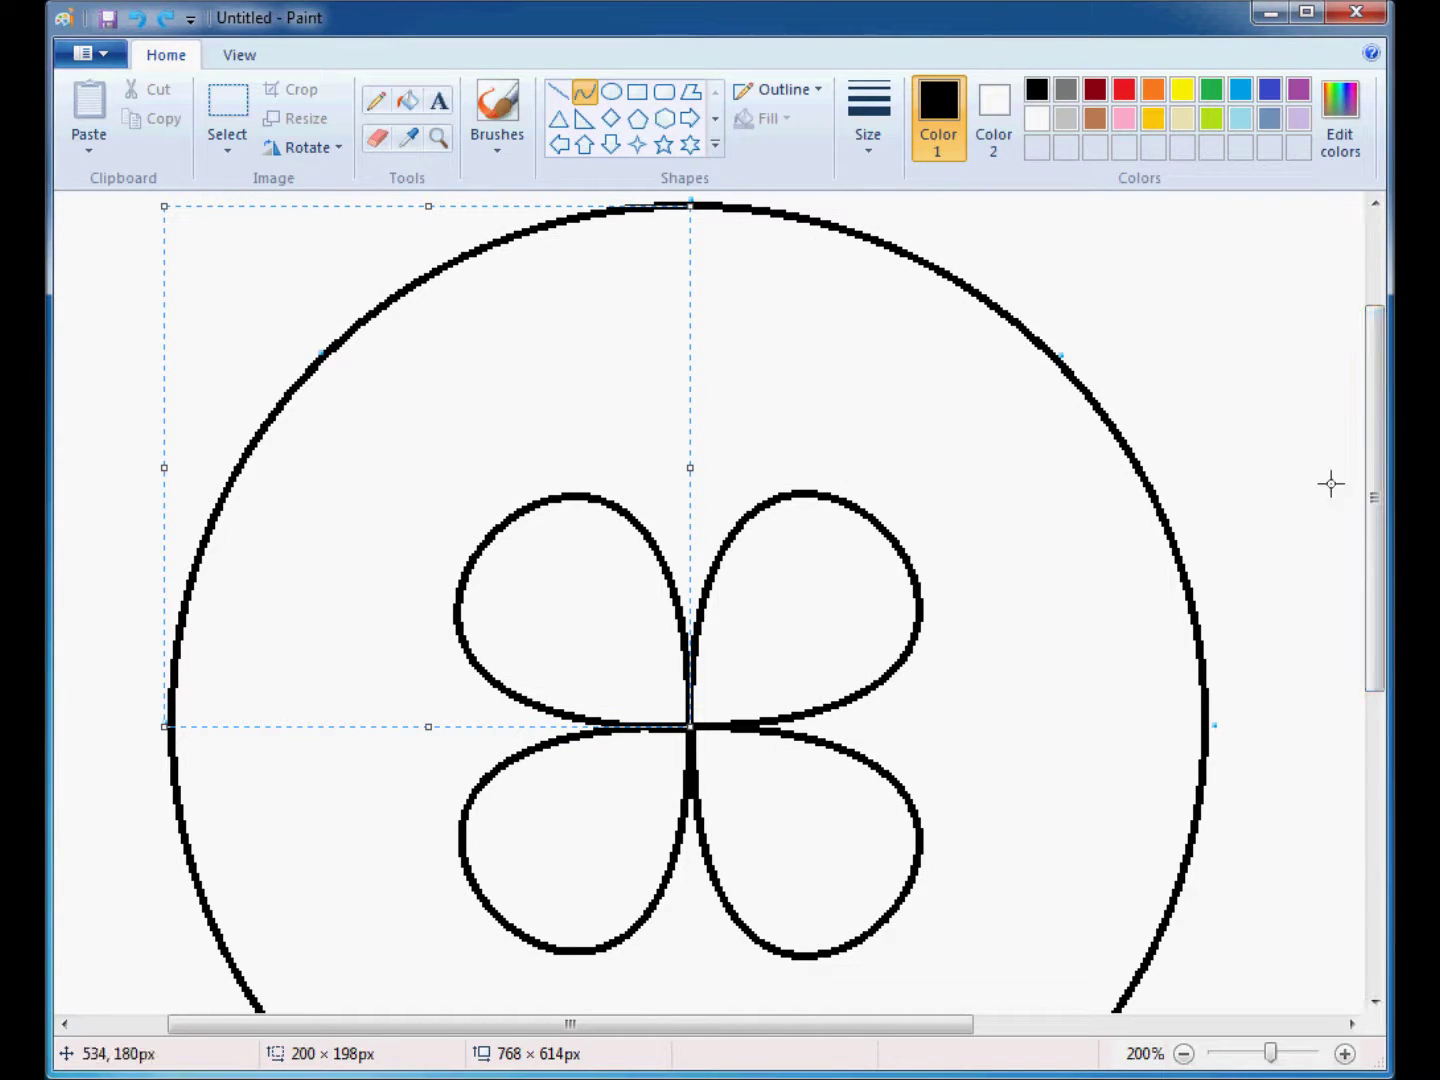
pyautogui.click(1280, 458)
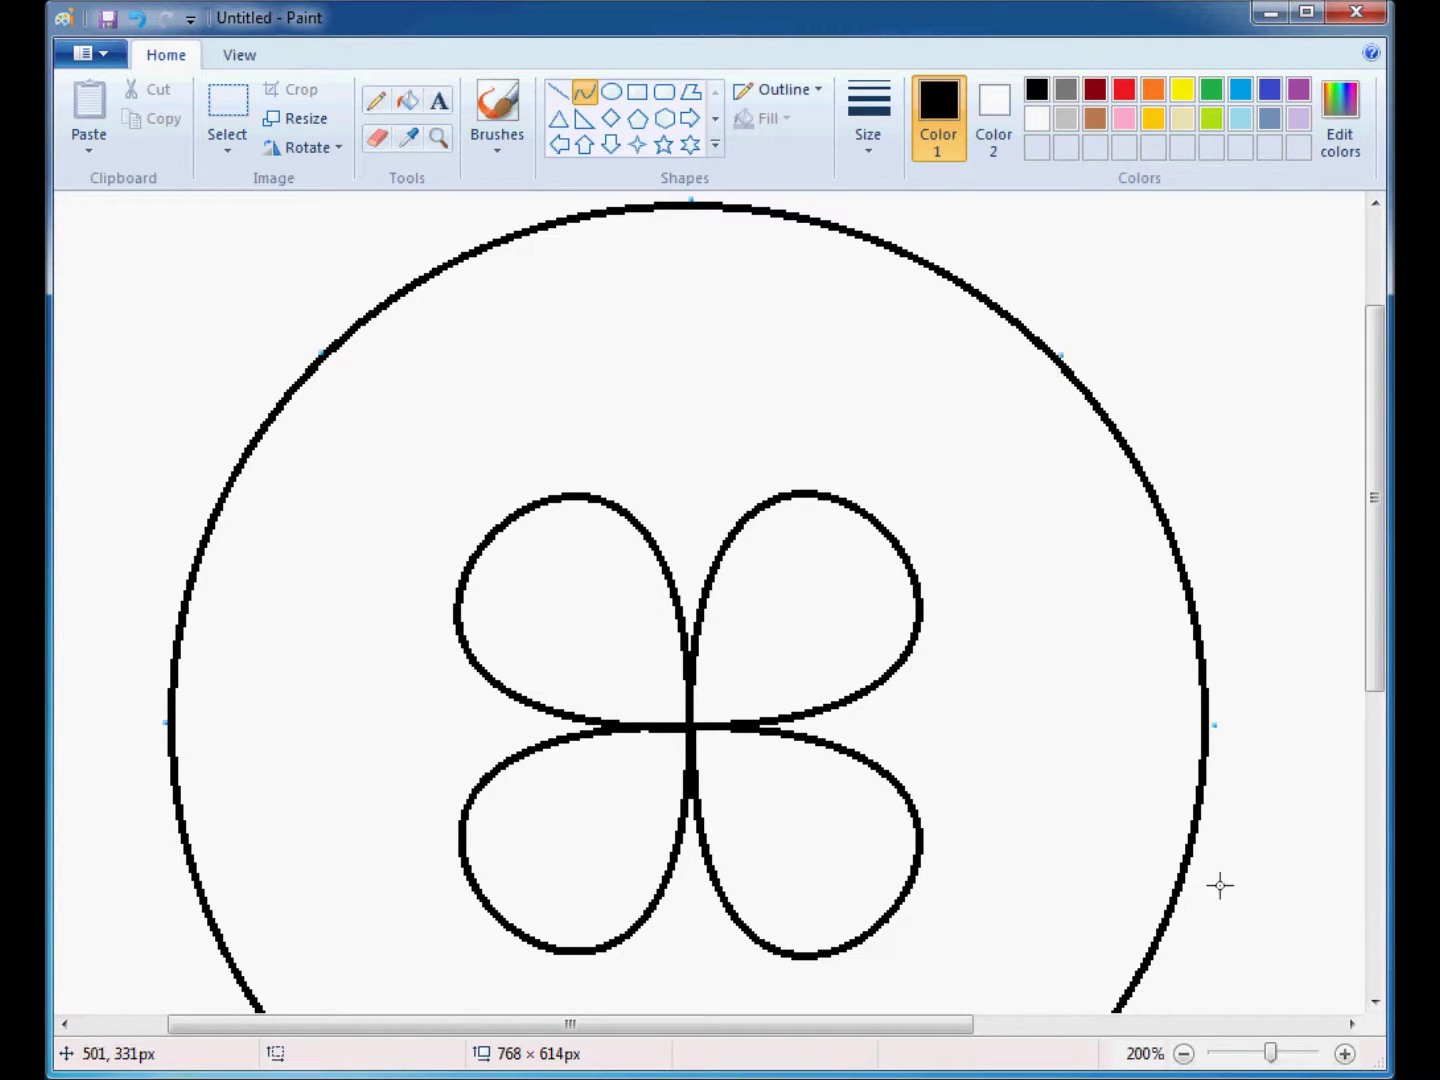
# - Add a diagonal petal from the clover's centre toward the circle's lower right
pyautogui.moveTo(1379, 680); pyautogui.dragTo(1368, 758)
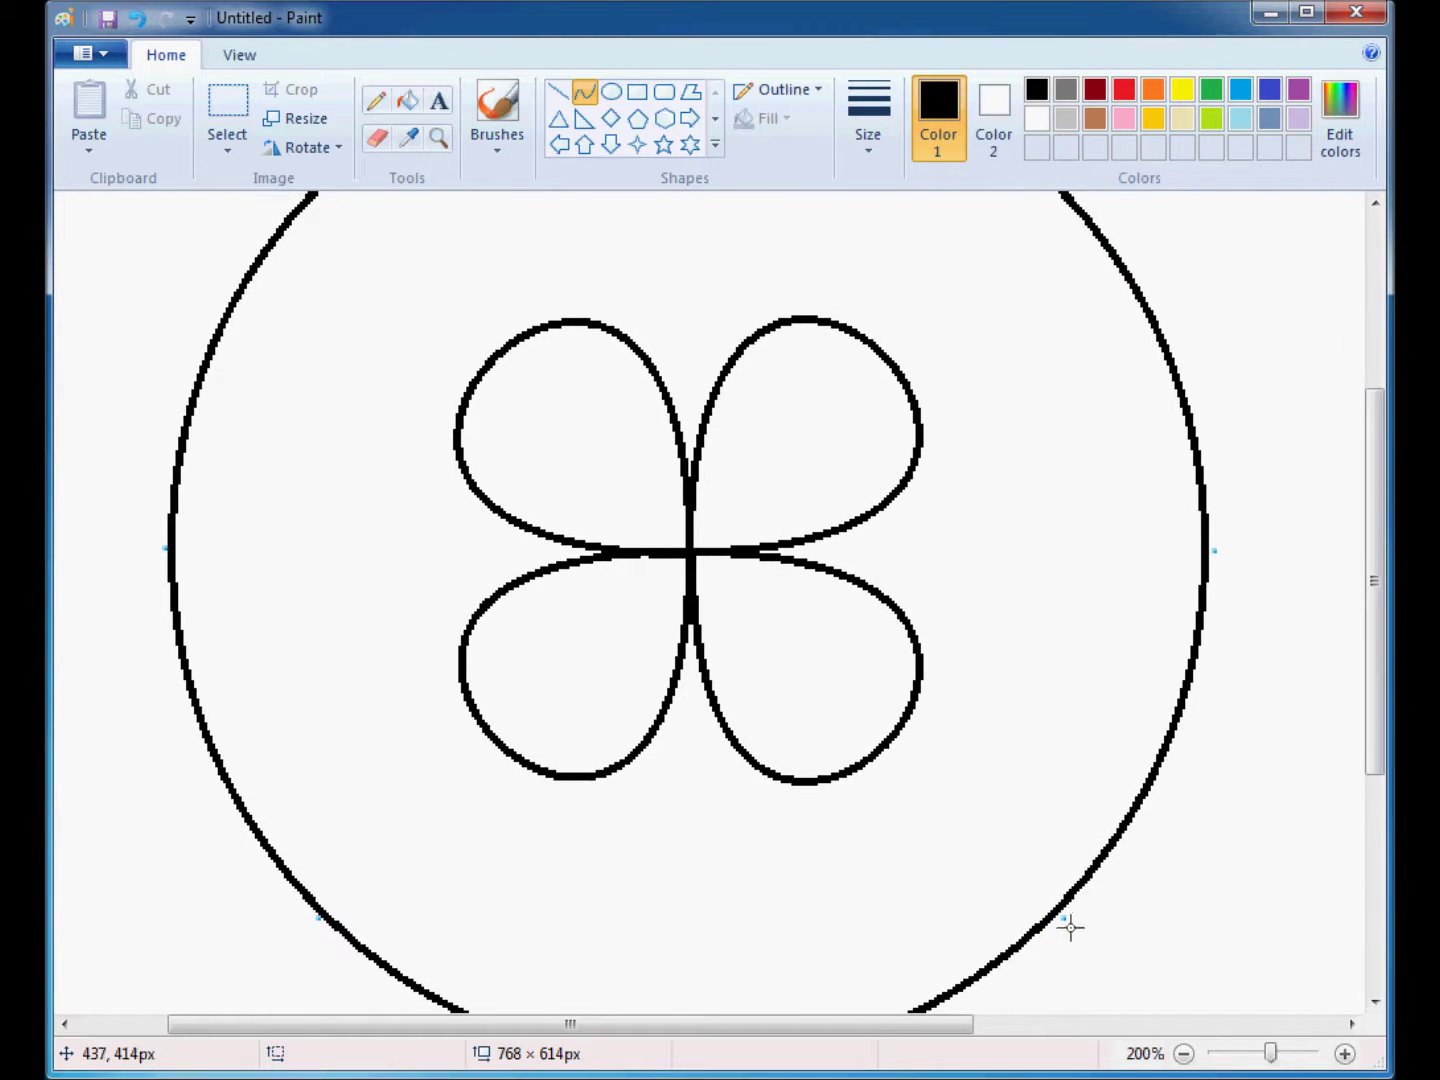
pyautogui.click(689, 550)
pyautogui.click(1056, 912)
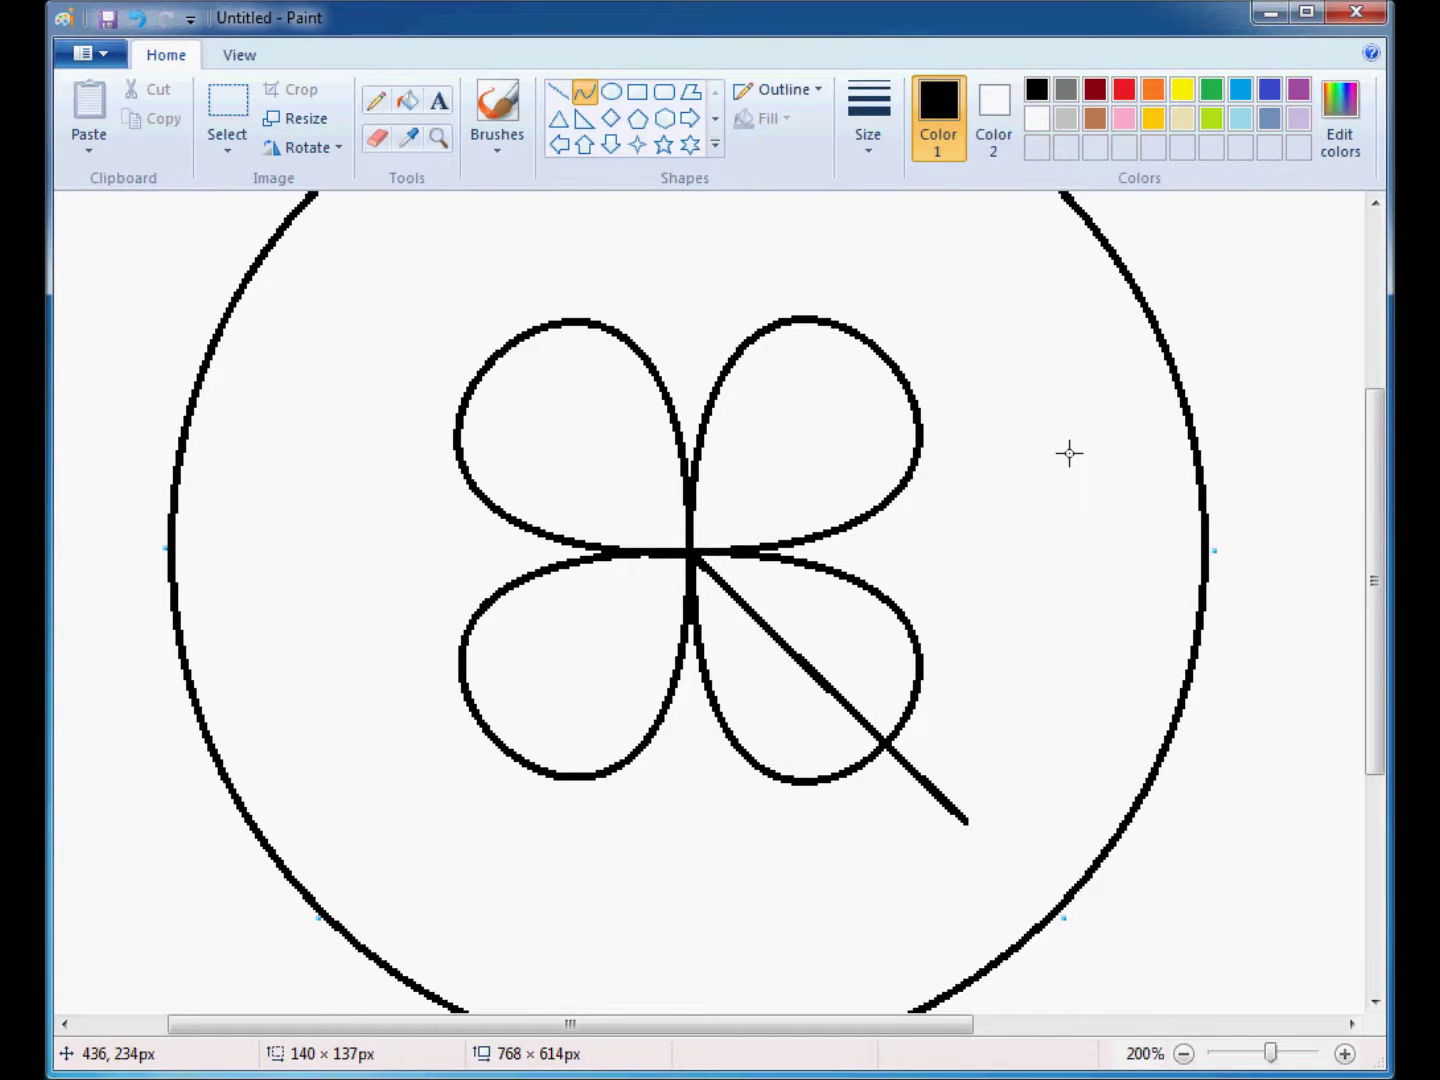
pyautogui.scroll(2, 1067, 453)
pyautogui.click(1054, 386)
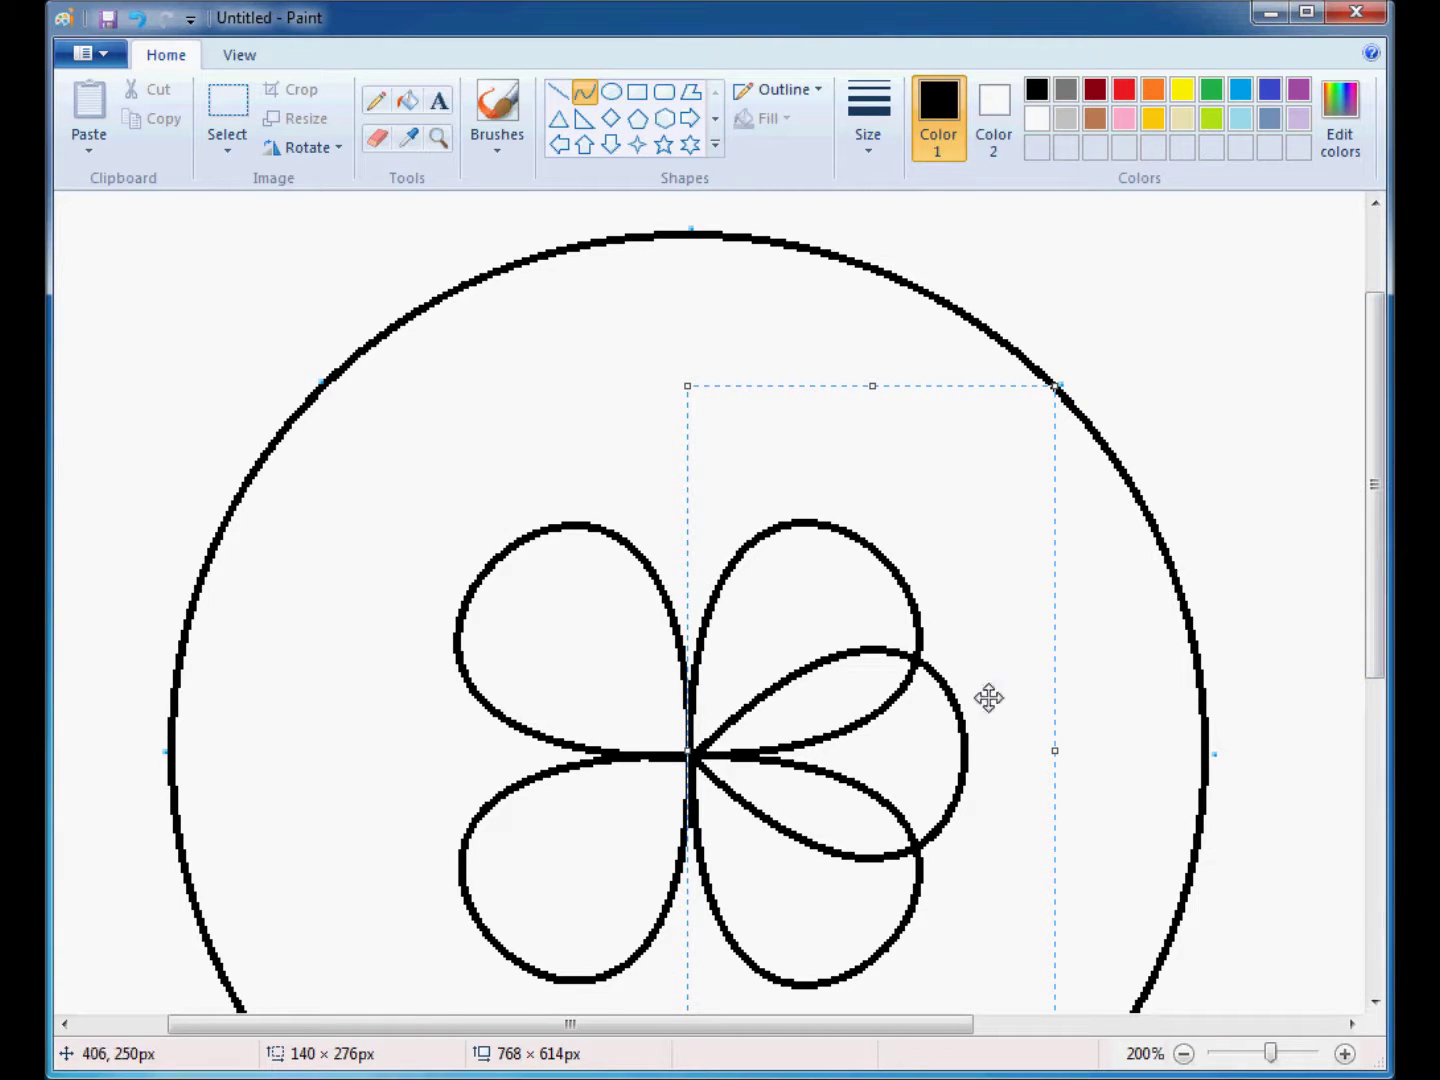
pyautogui.click(1241, 546)
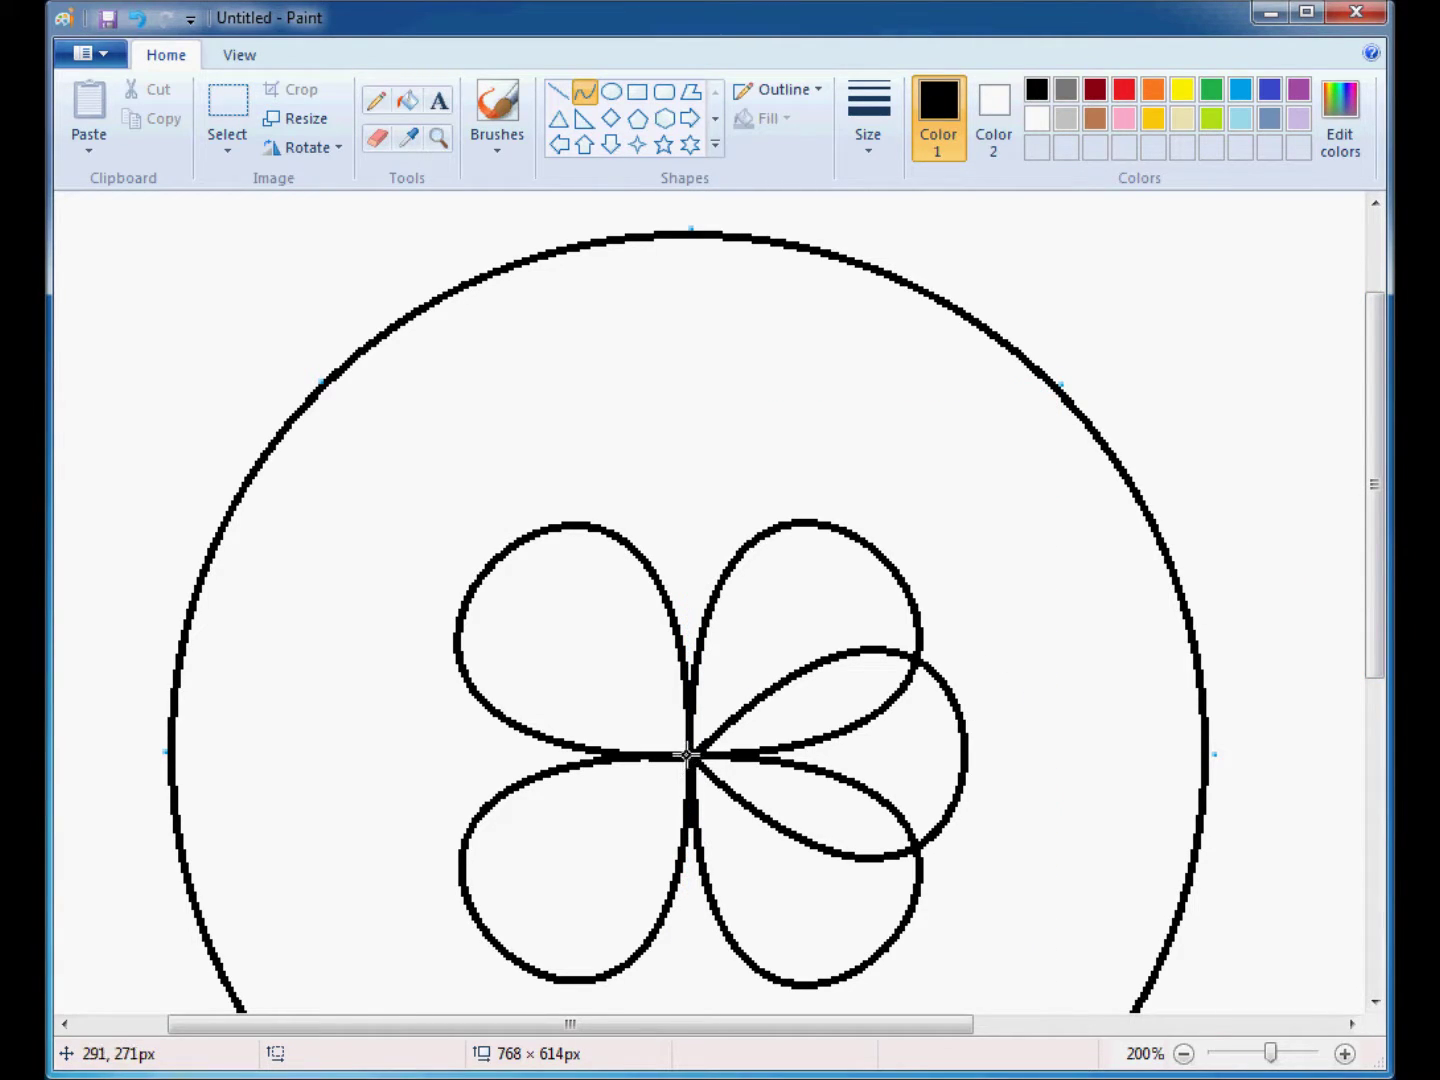
# - Add an upper-left diagonal petal from the clover's centre
pyautogui.moveTo(688, 755); pyautogui.dragTo(690, 755)
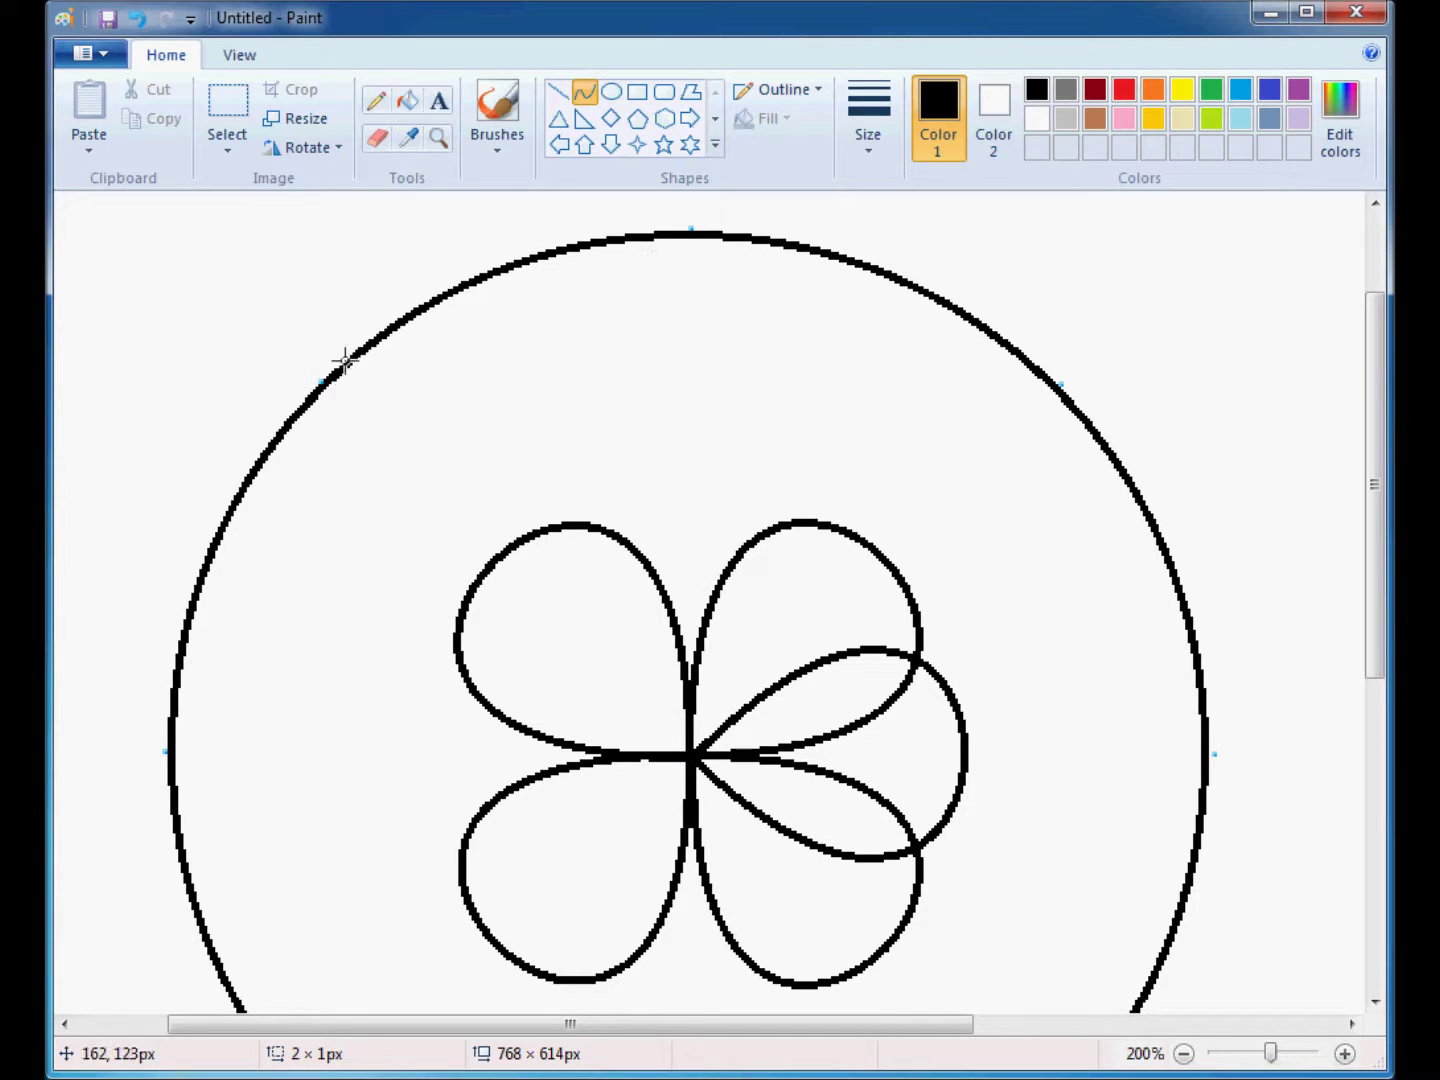
pyautogui.click(322, 383)
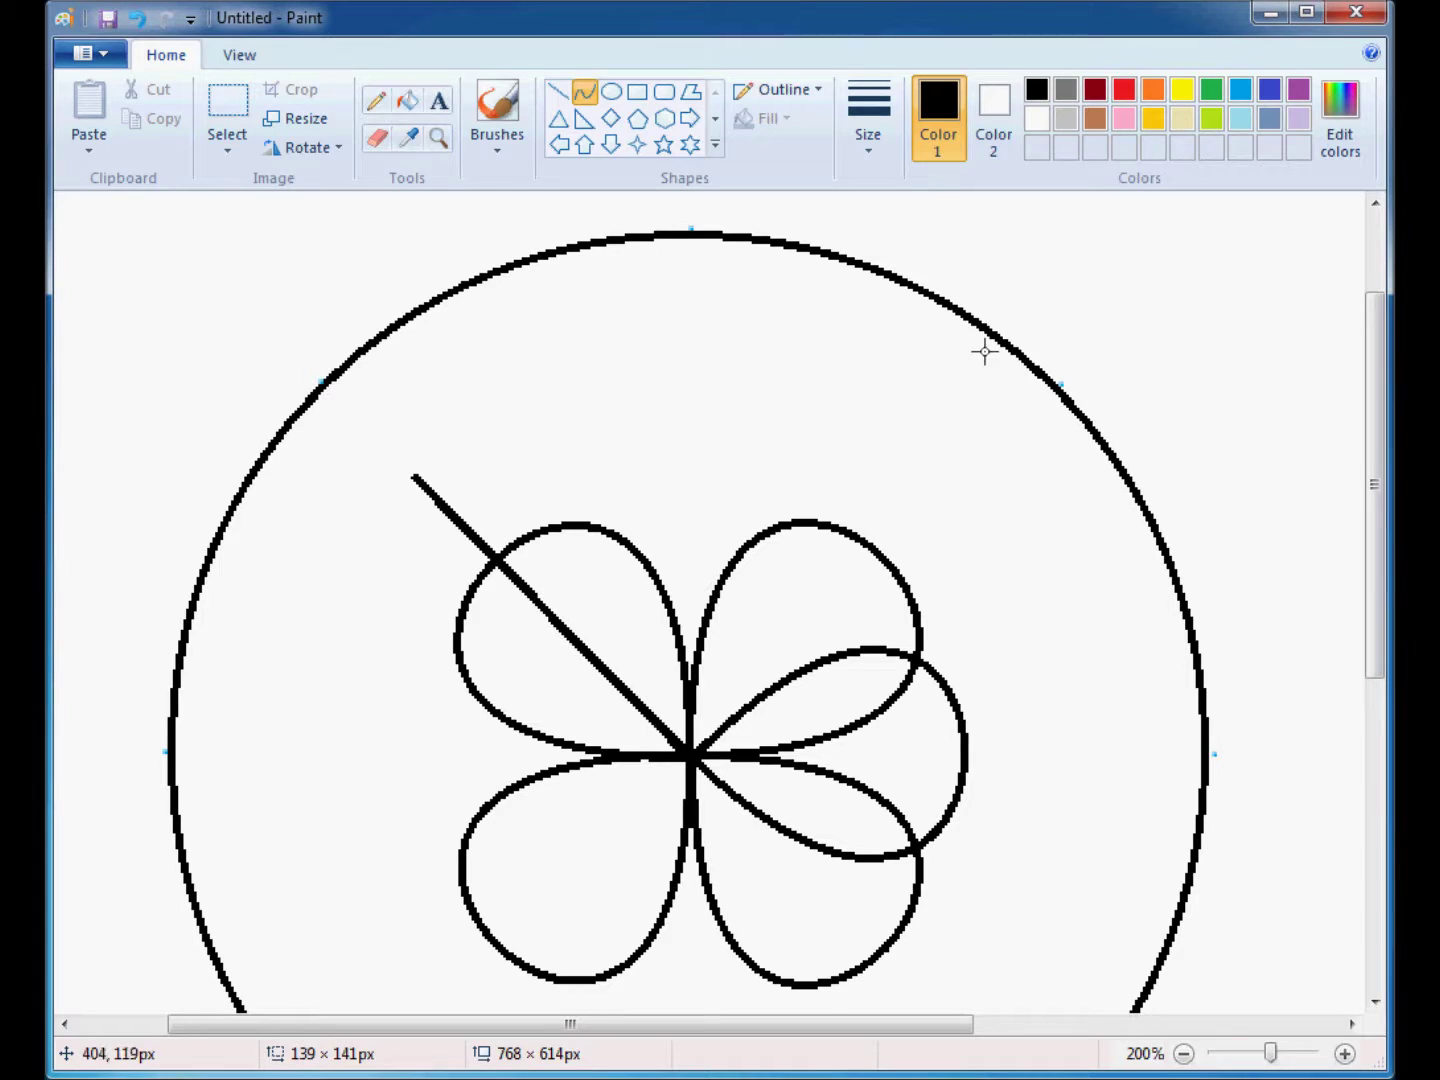
pyautogui.click(1056, 388)
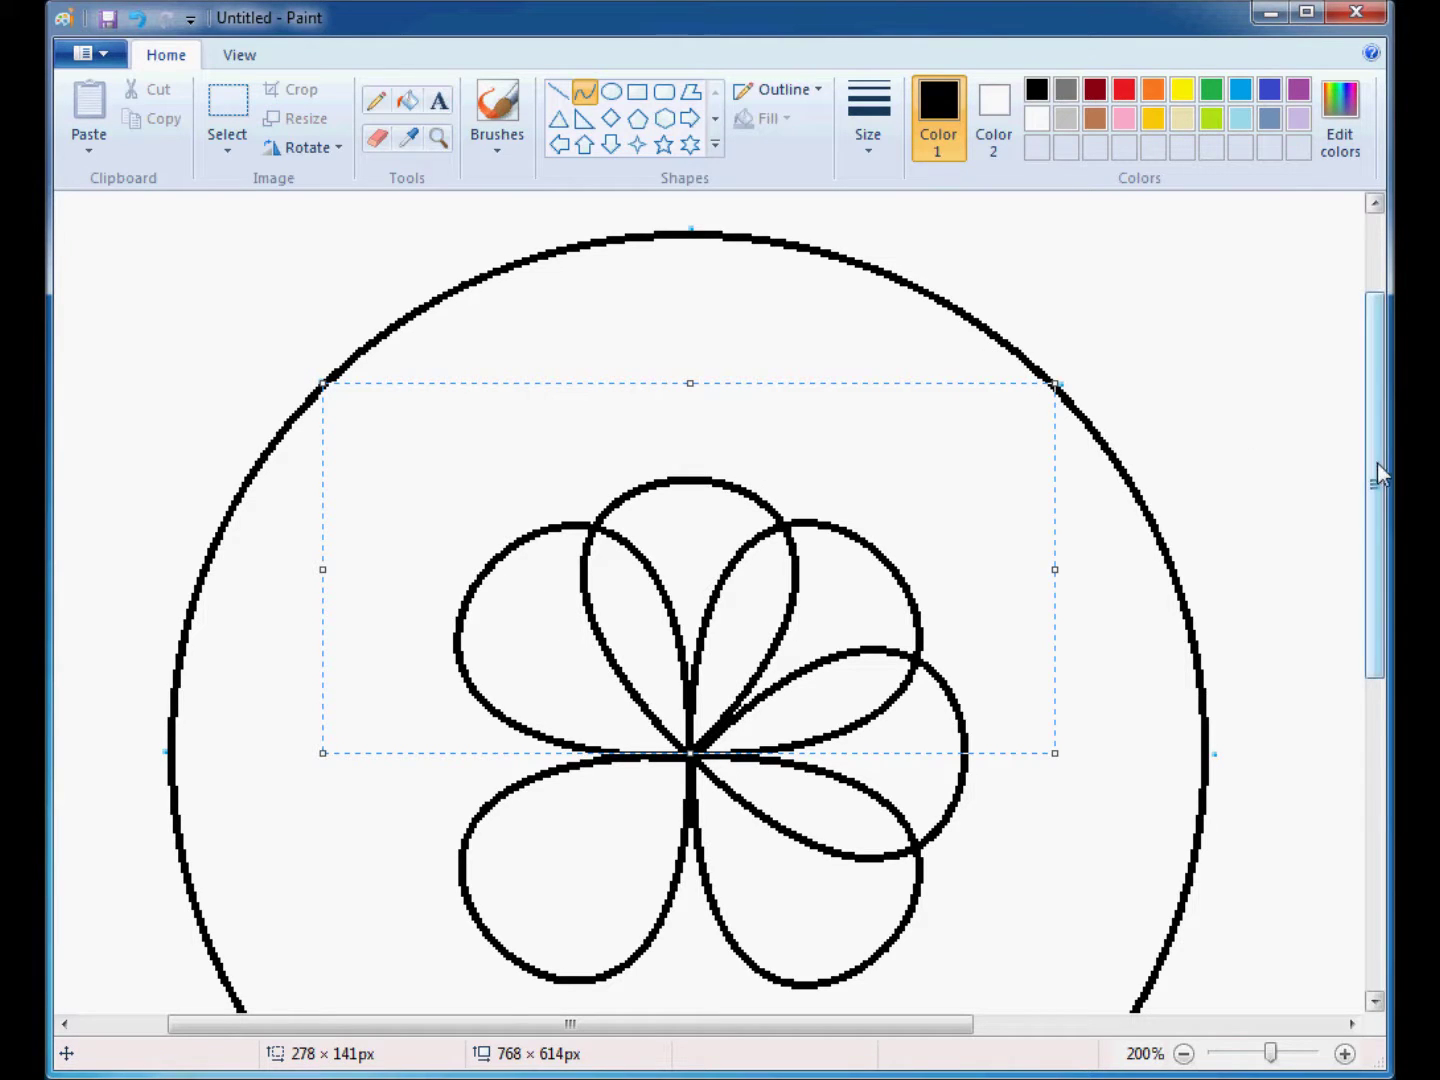
pyautogui.moveTo(1376, 472); pyautogui.dragTo(1376, 555)
pyautogui.click(1047, 794)
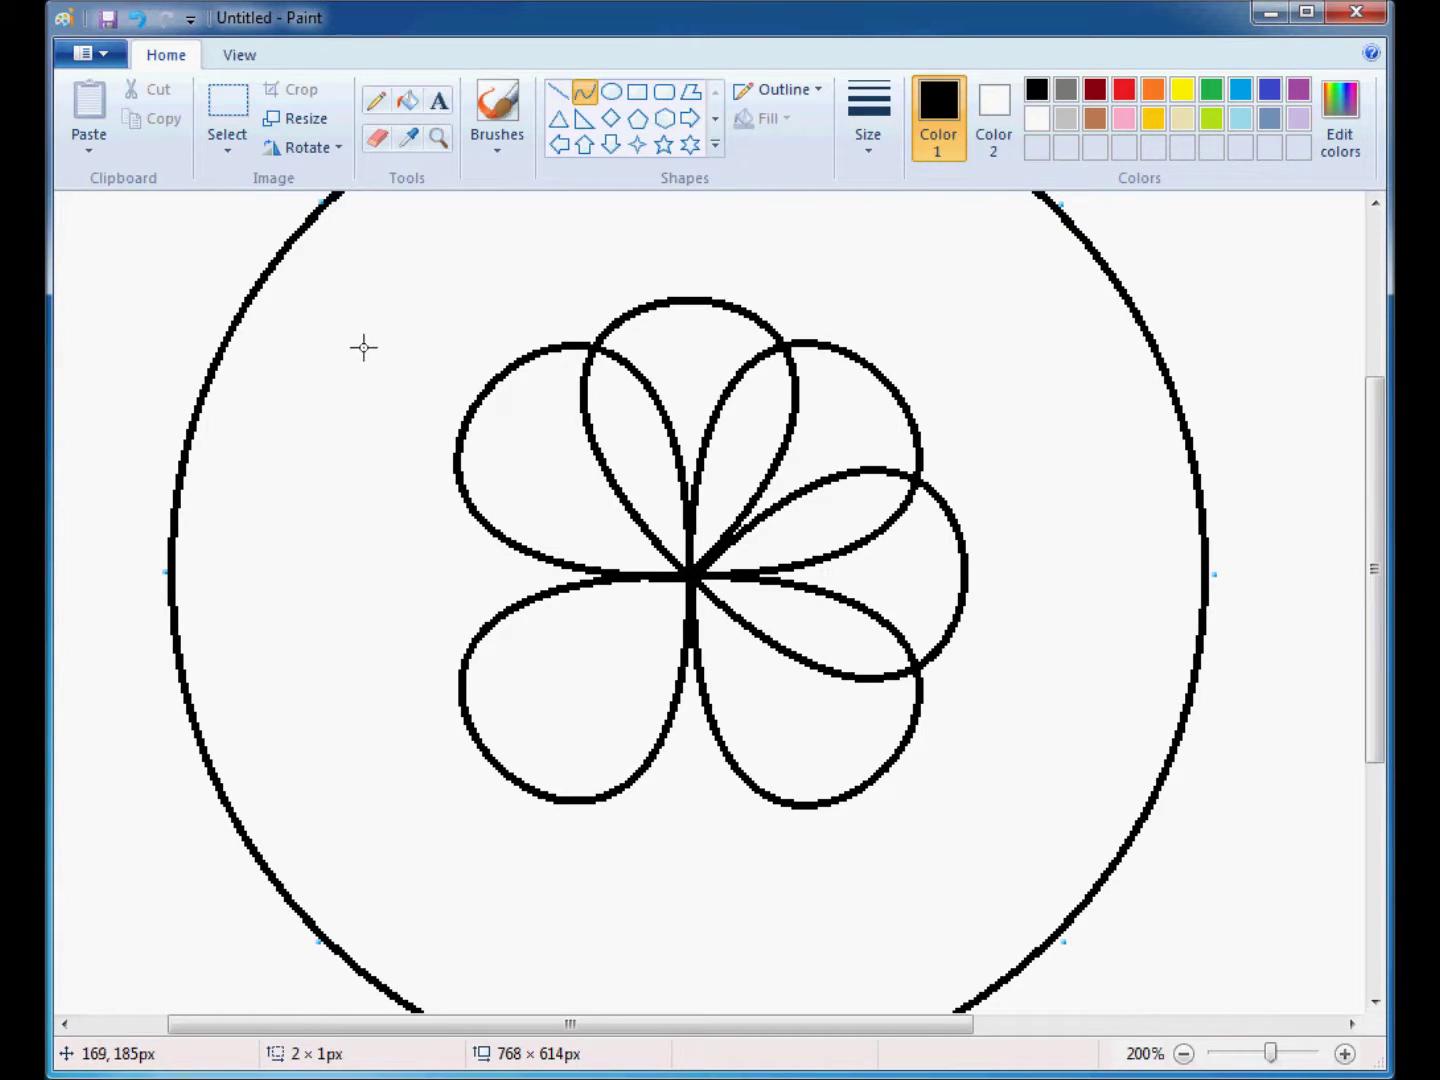
# - Add the remaining left and bottom diagonal petals, making eight in total
pyautogui.hotkey('ctrl', 'y')
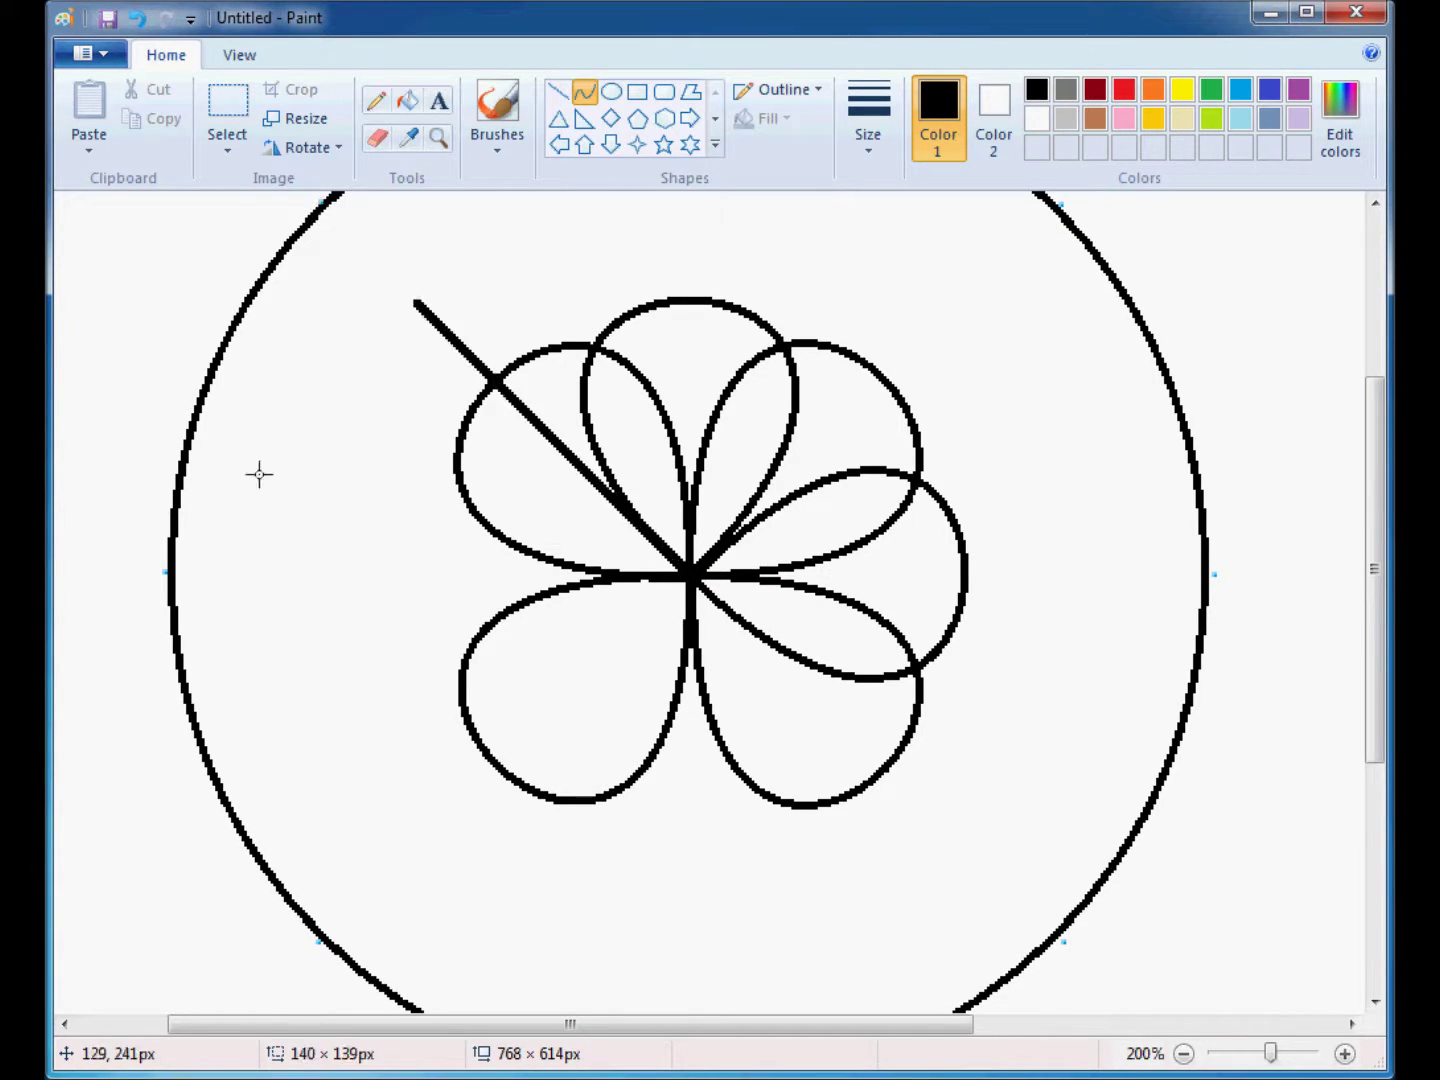
pyautogui.click(326, 937)
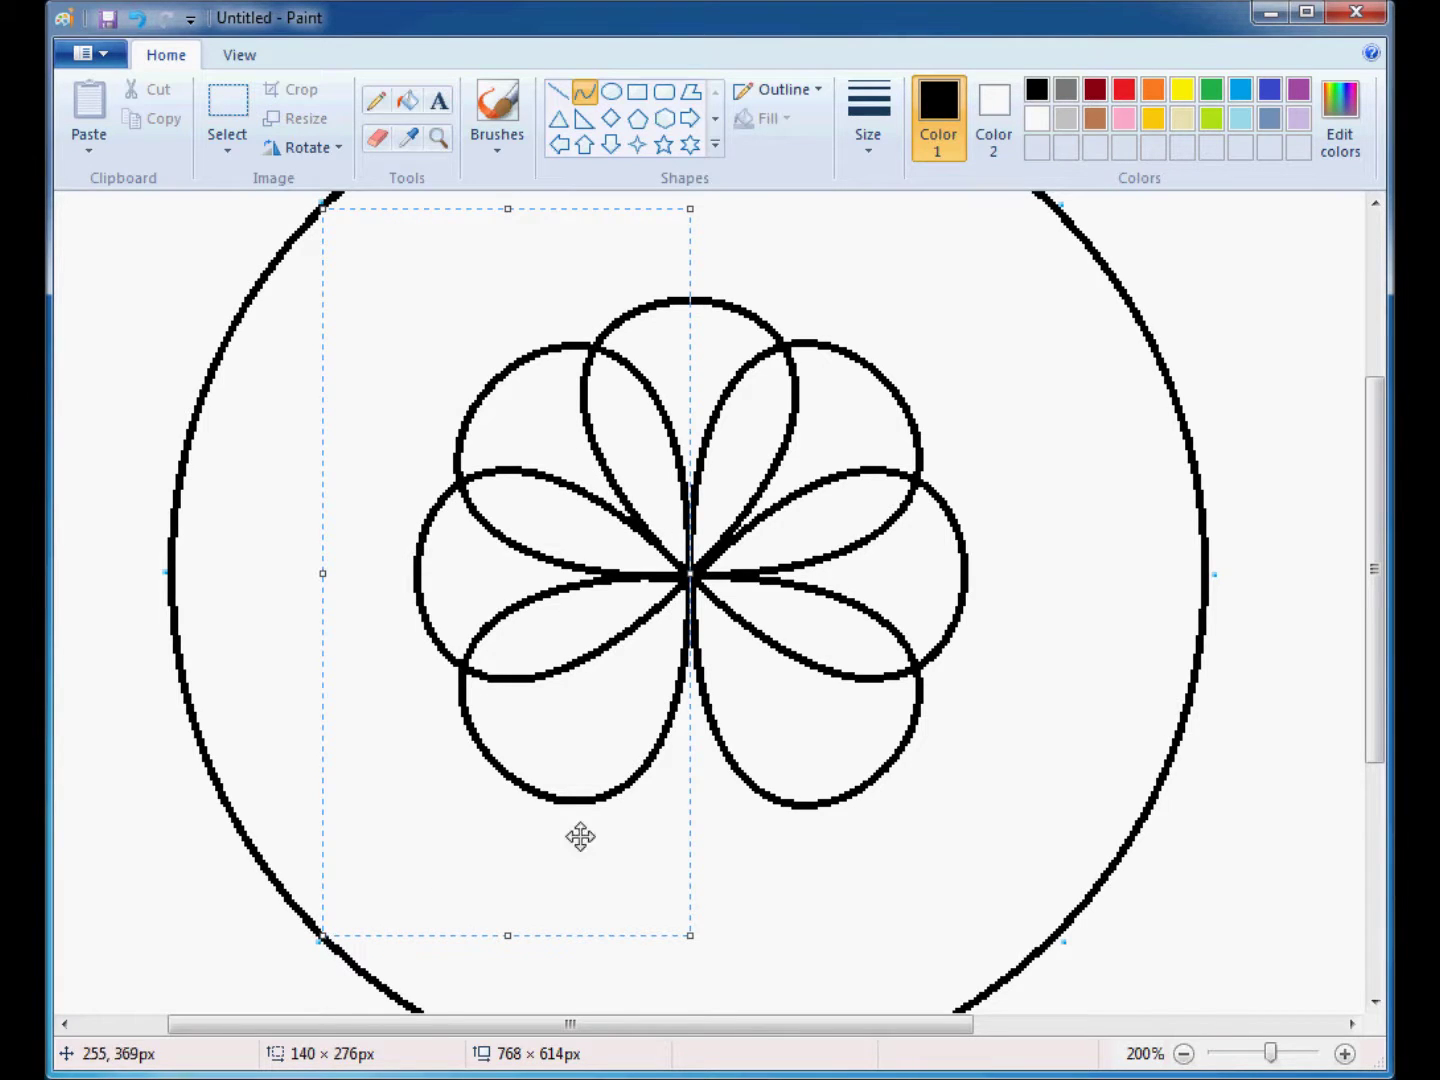
pyautogui.click(1349, 524)
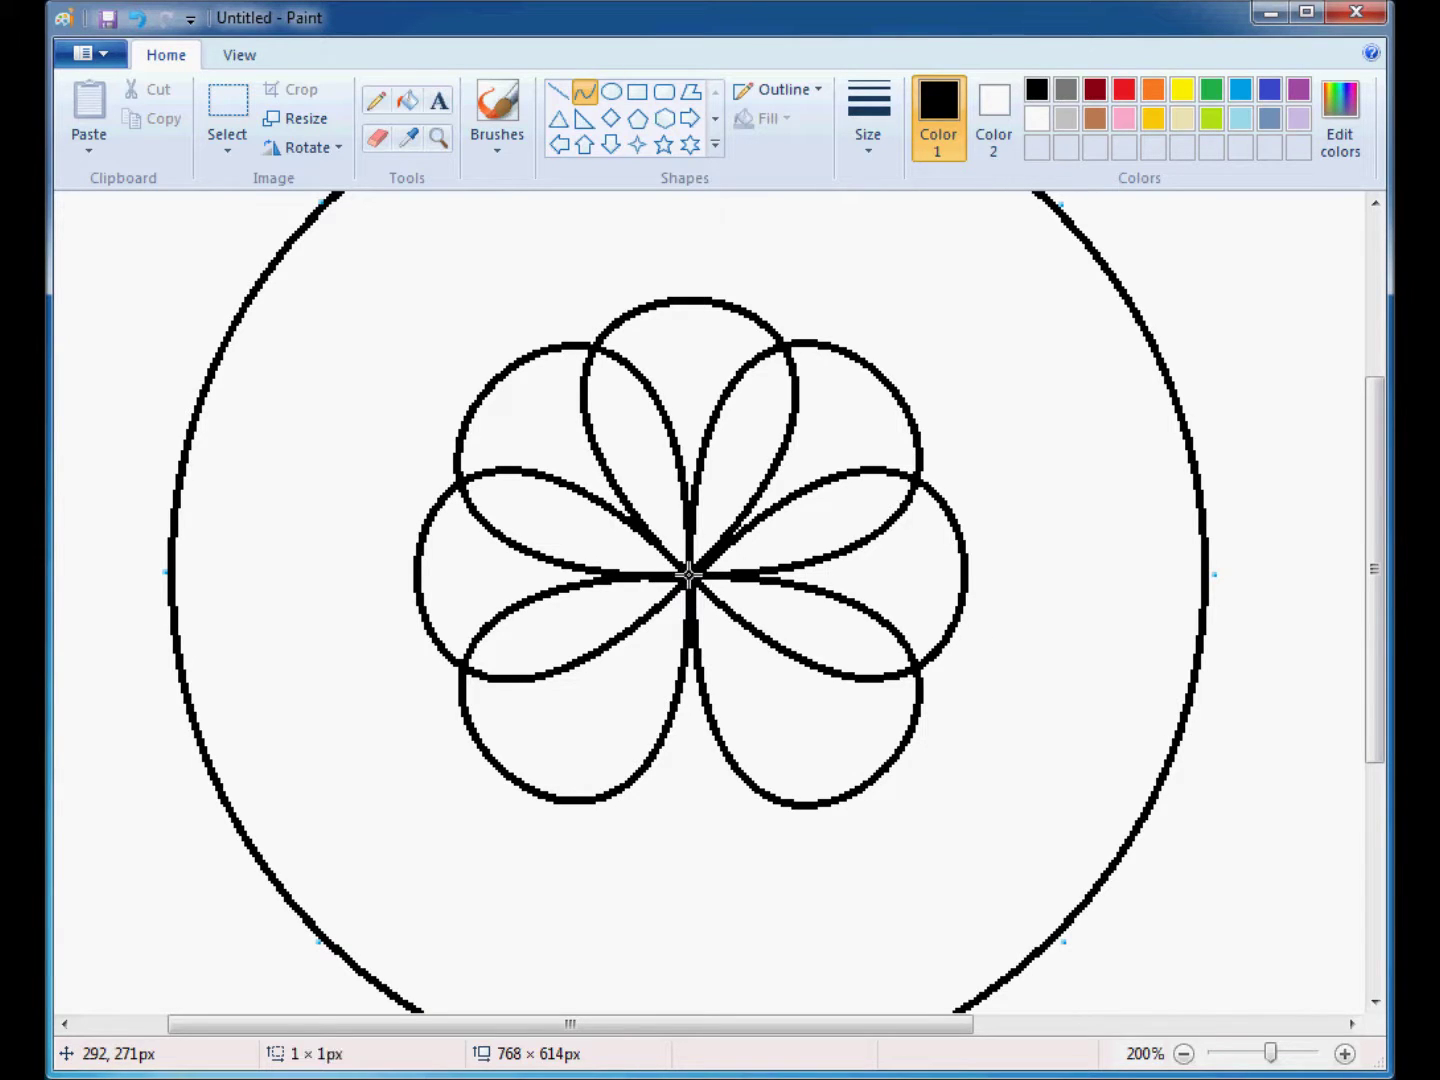
pyautogui.scroll(-3, 618, 781)
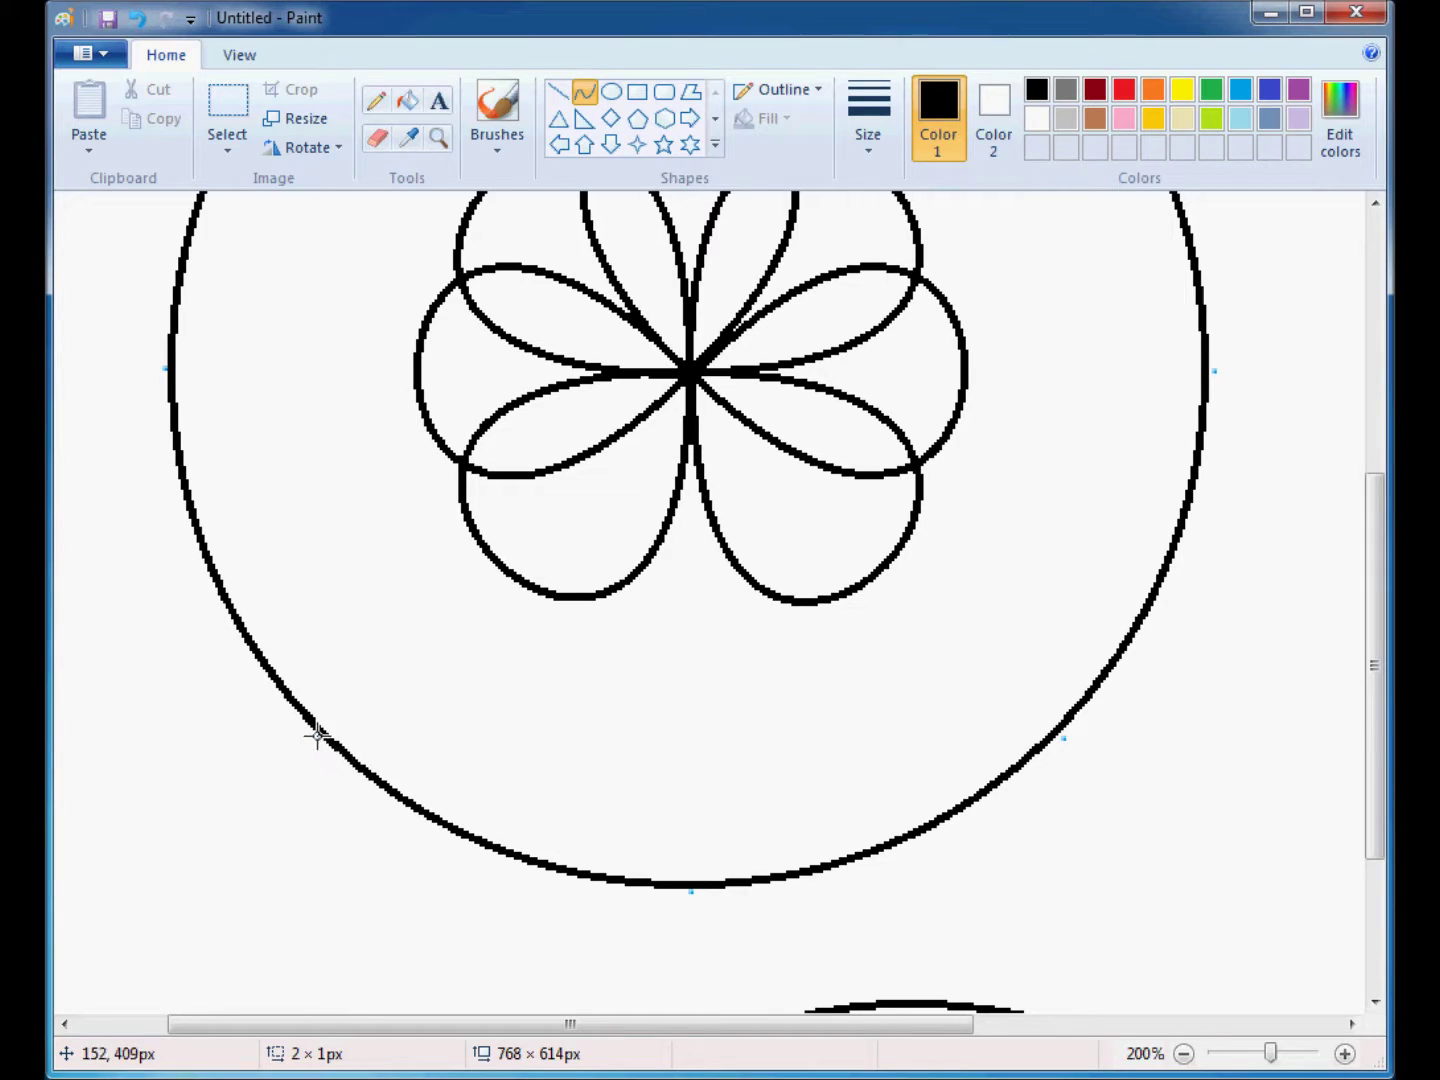
pyautogui.click(1053, 735)
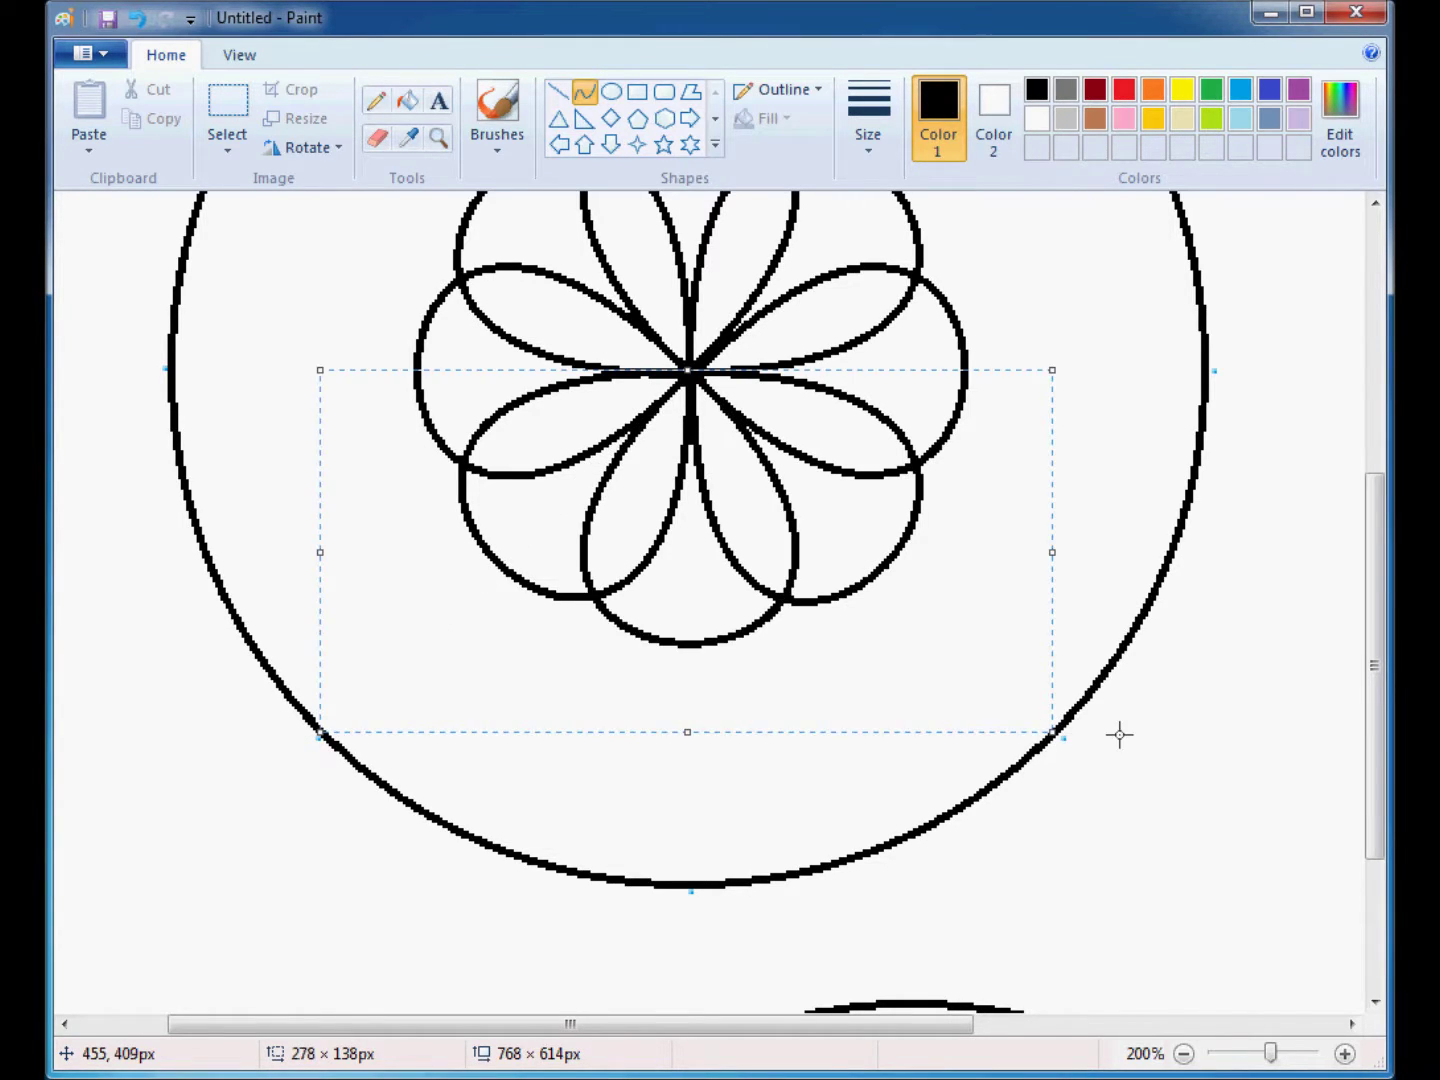
pyautogui.scroll(3, 1148, 749)
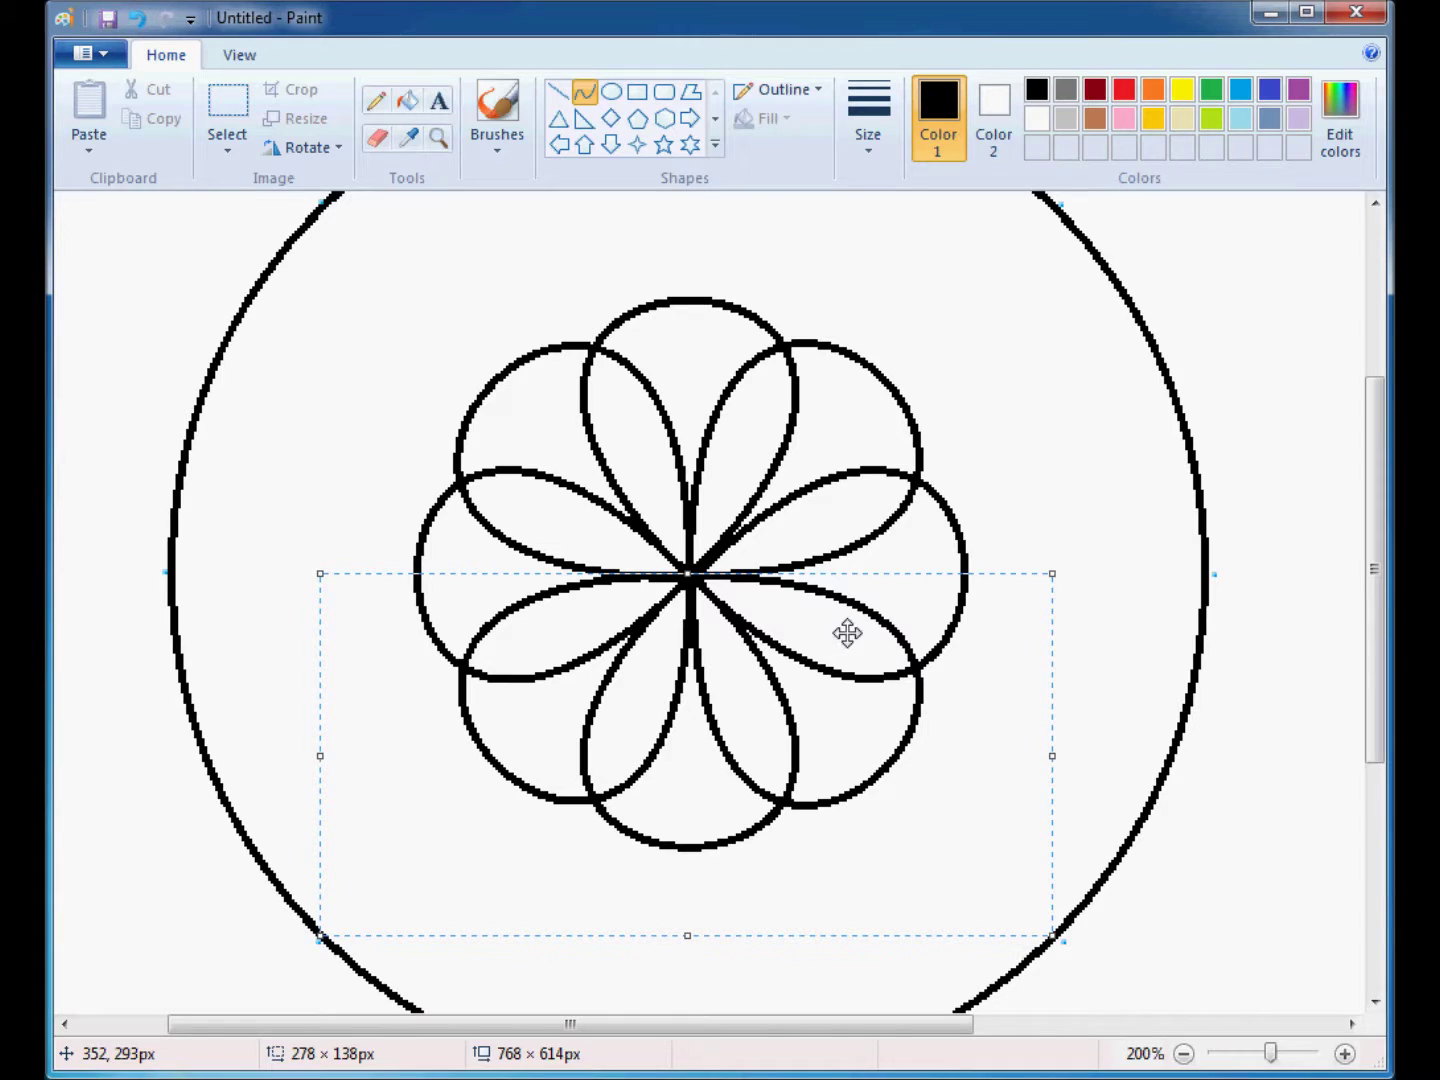
pyautogui.click(1250, 563)
pyautogui.scroll(3, 1257, 607)
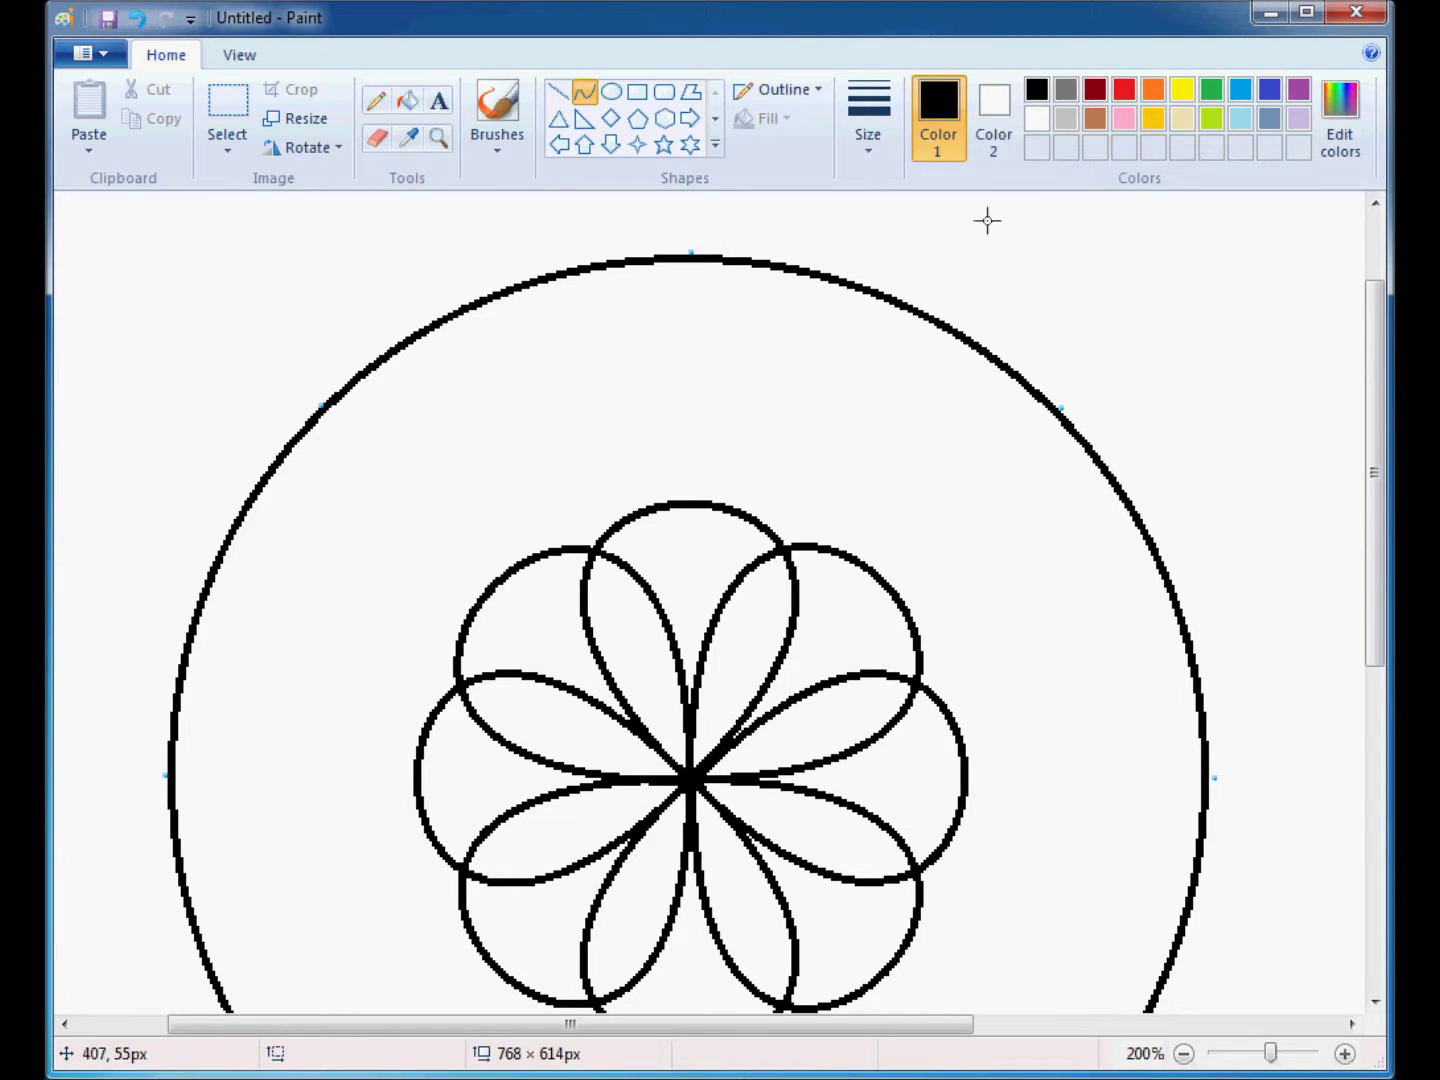
# - Switch to red and draw a curved red petal toward the upper right from the flower centre
pyautogui.click(1125, 90)
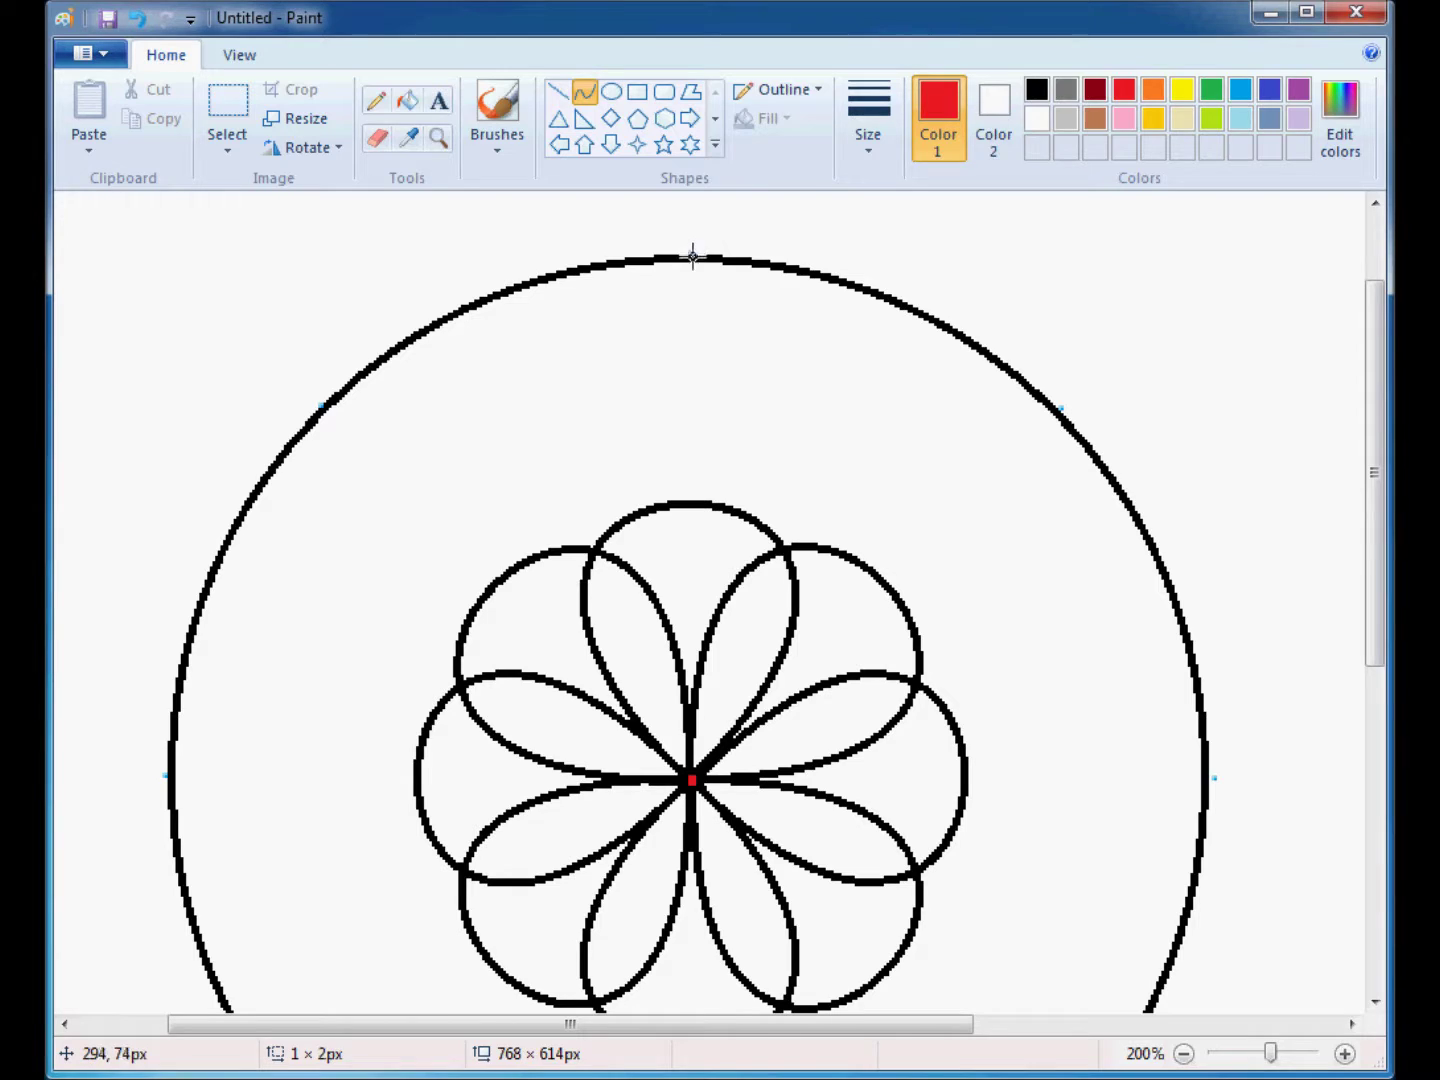
pyautogui.moveTo(692, 257); pyautogui.dragTo(694, 388)
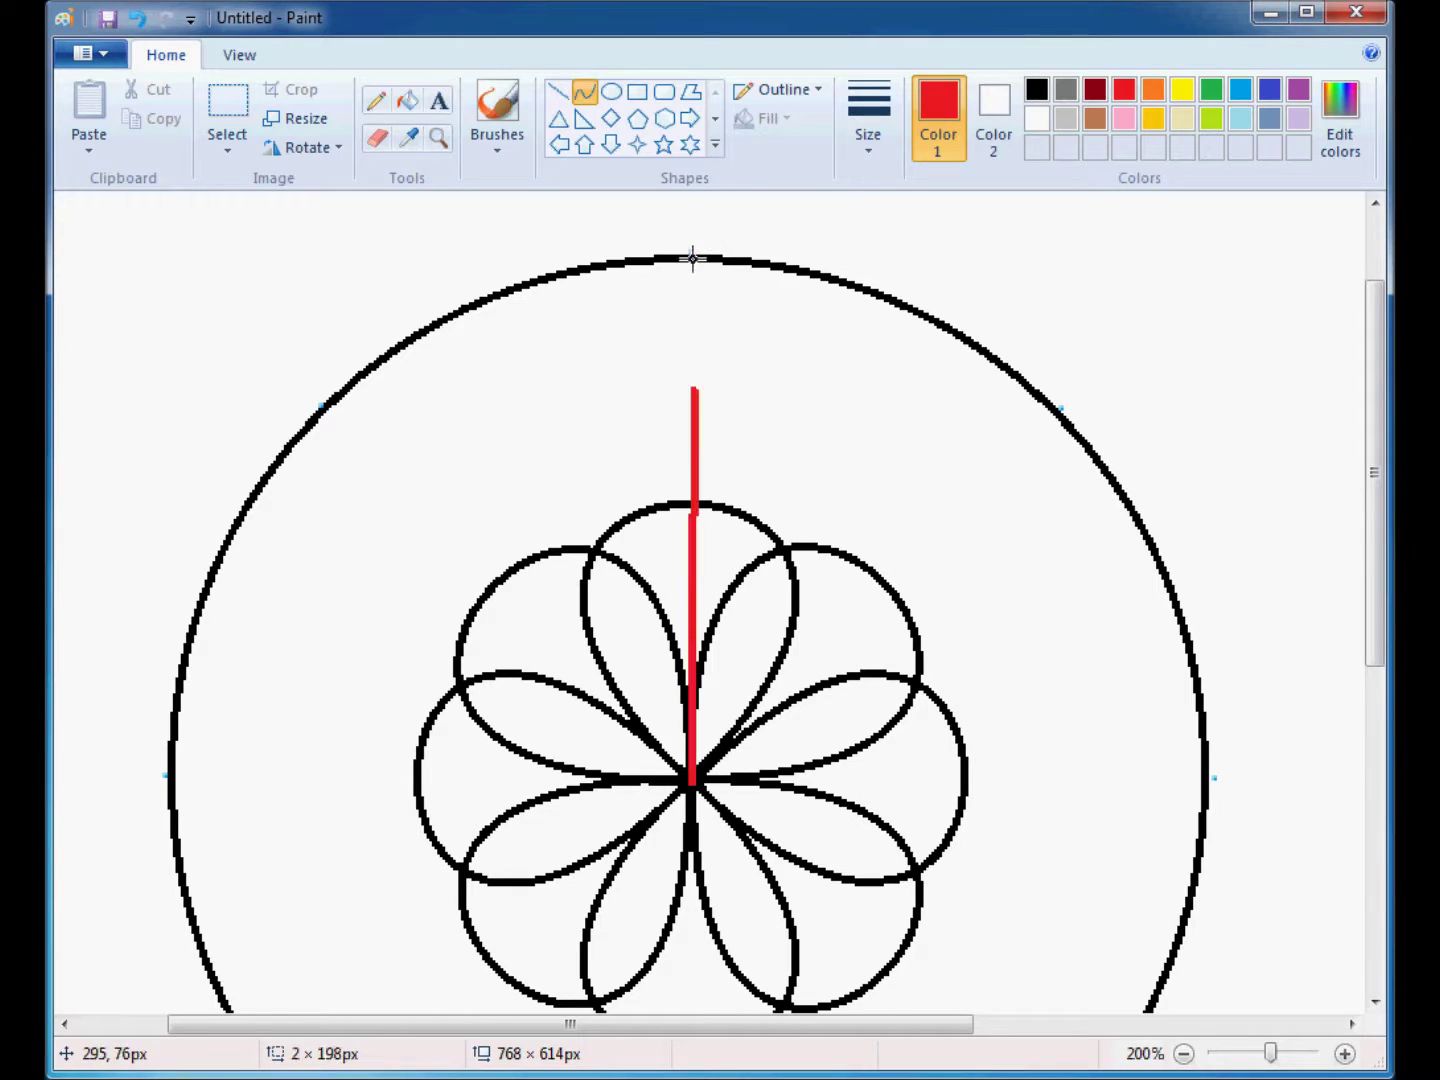
pyautogui.click(1055, 410)
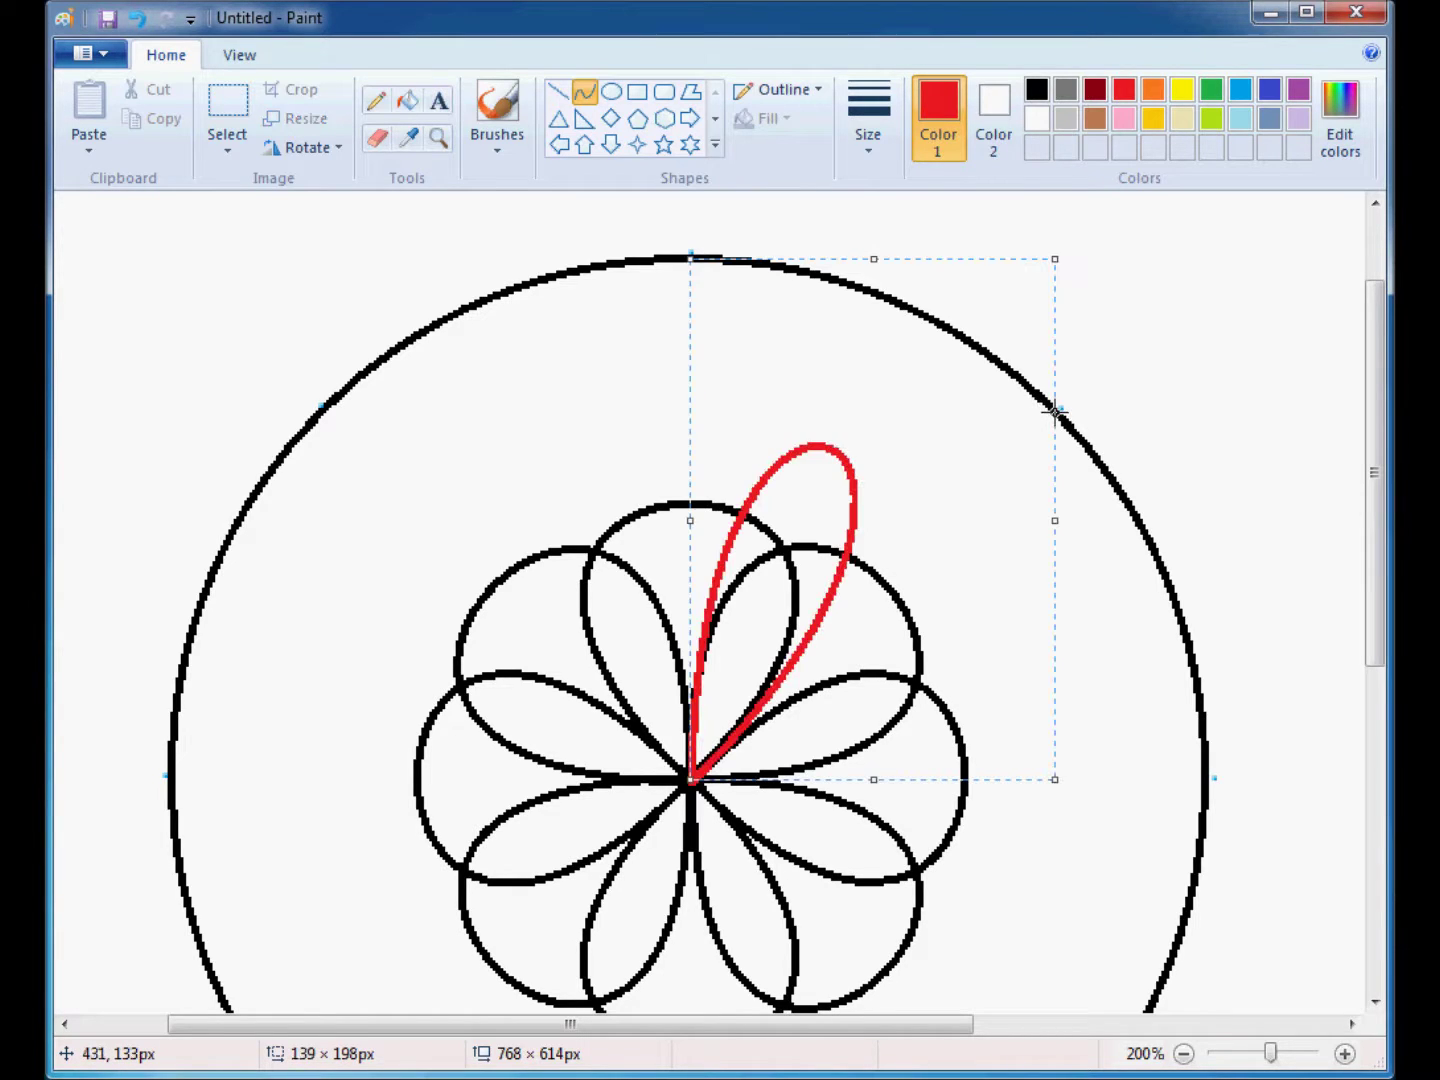
pyautogui.click(1270, 595)
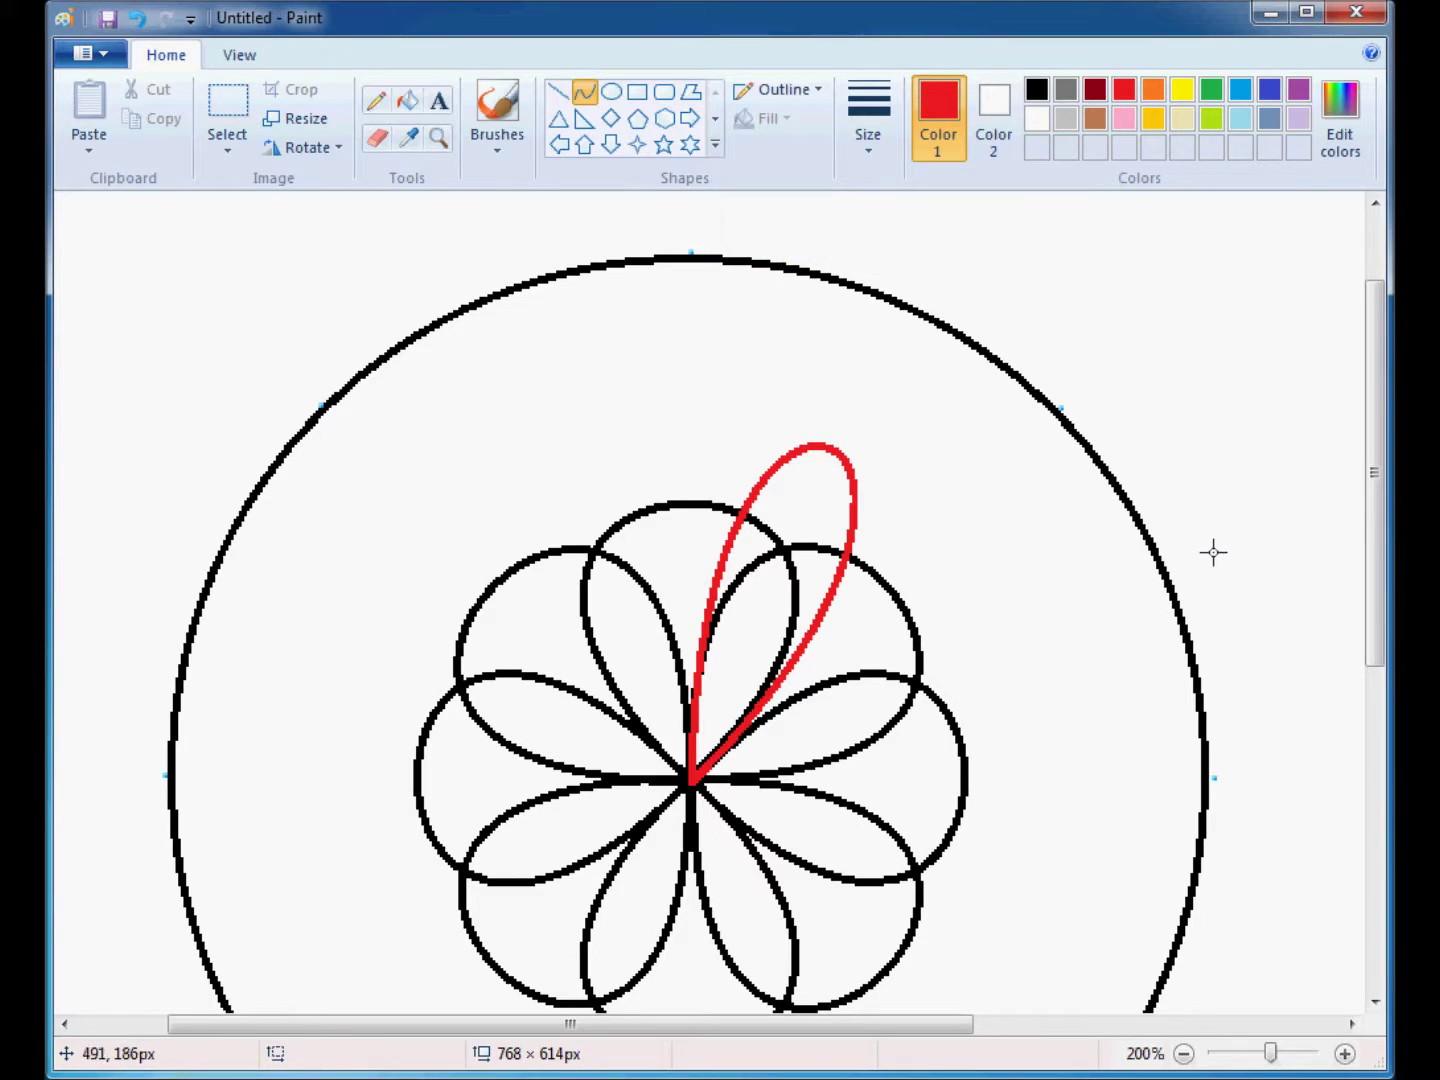
# - Draw more red teardrop petals from the centre, curving toward the right and upper left
pyautogui.click(690, 780)
pyautogui.moveTo(1062, 410); pyautogui.dragTo(974, 500)
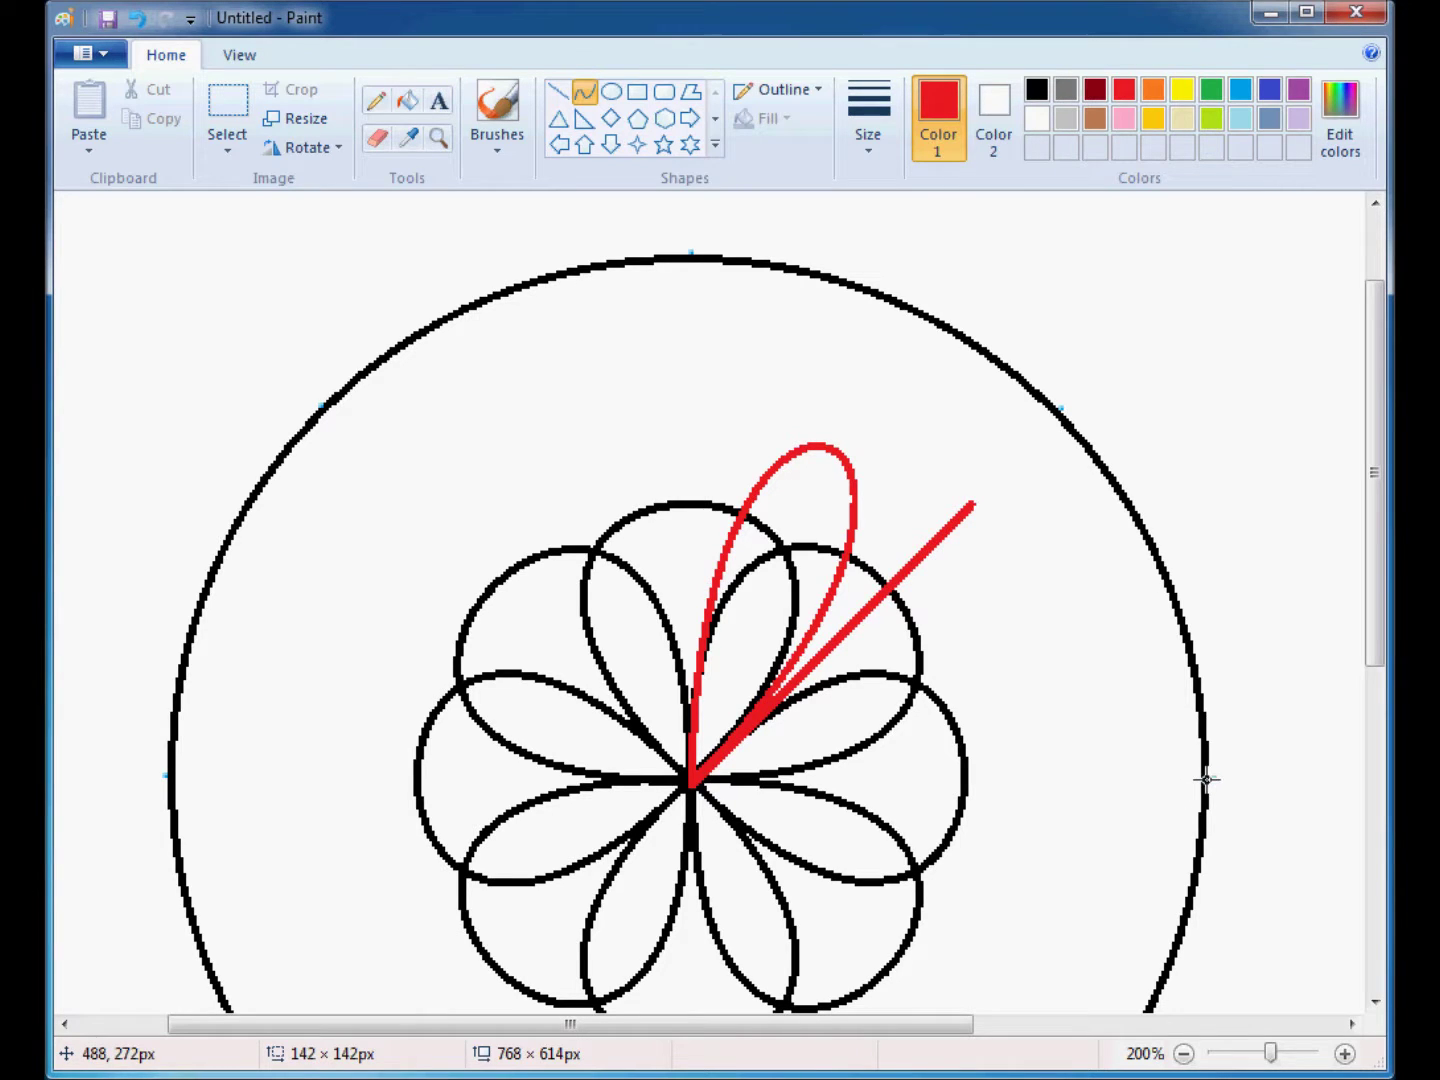
pyautogui.click(1207, 779)
pyautogui.scroll(-3, 688, 563)
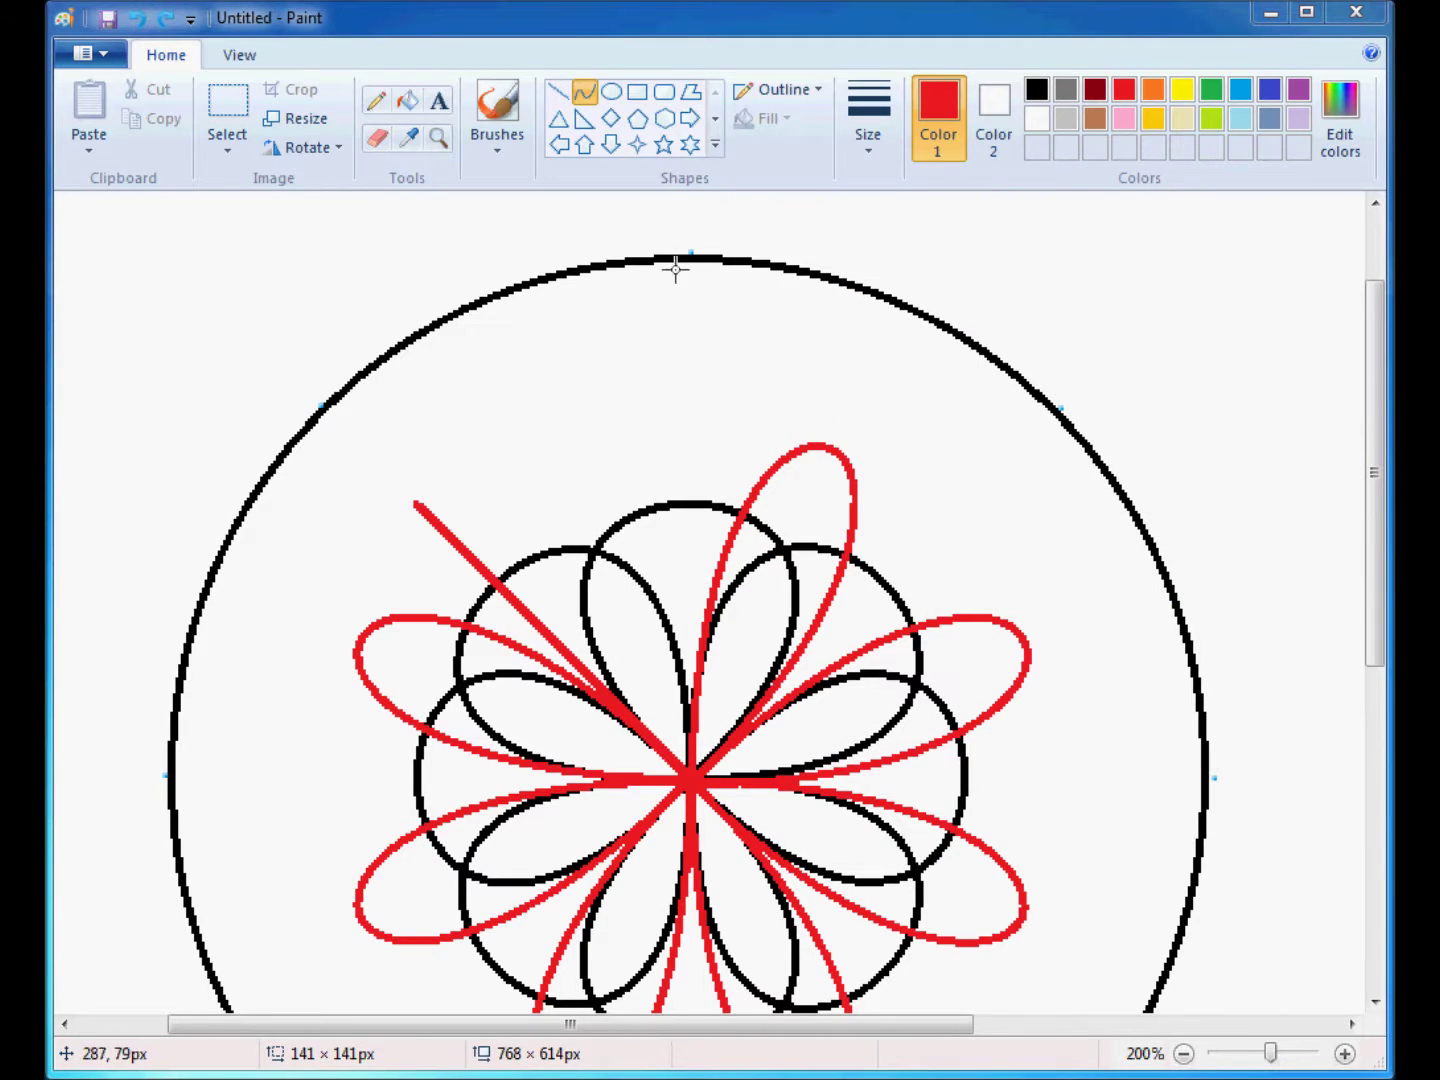
pyautogui.click(695, 260)
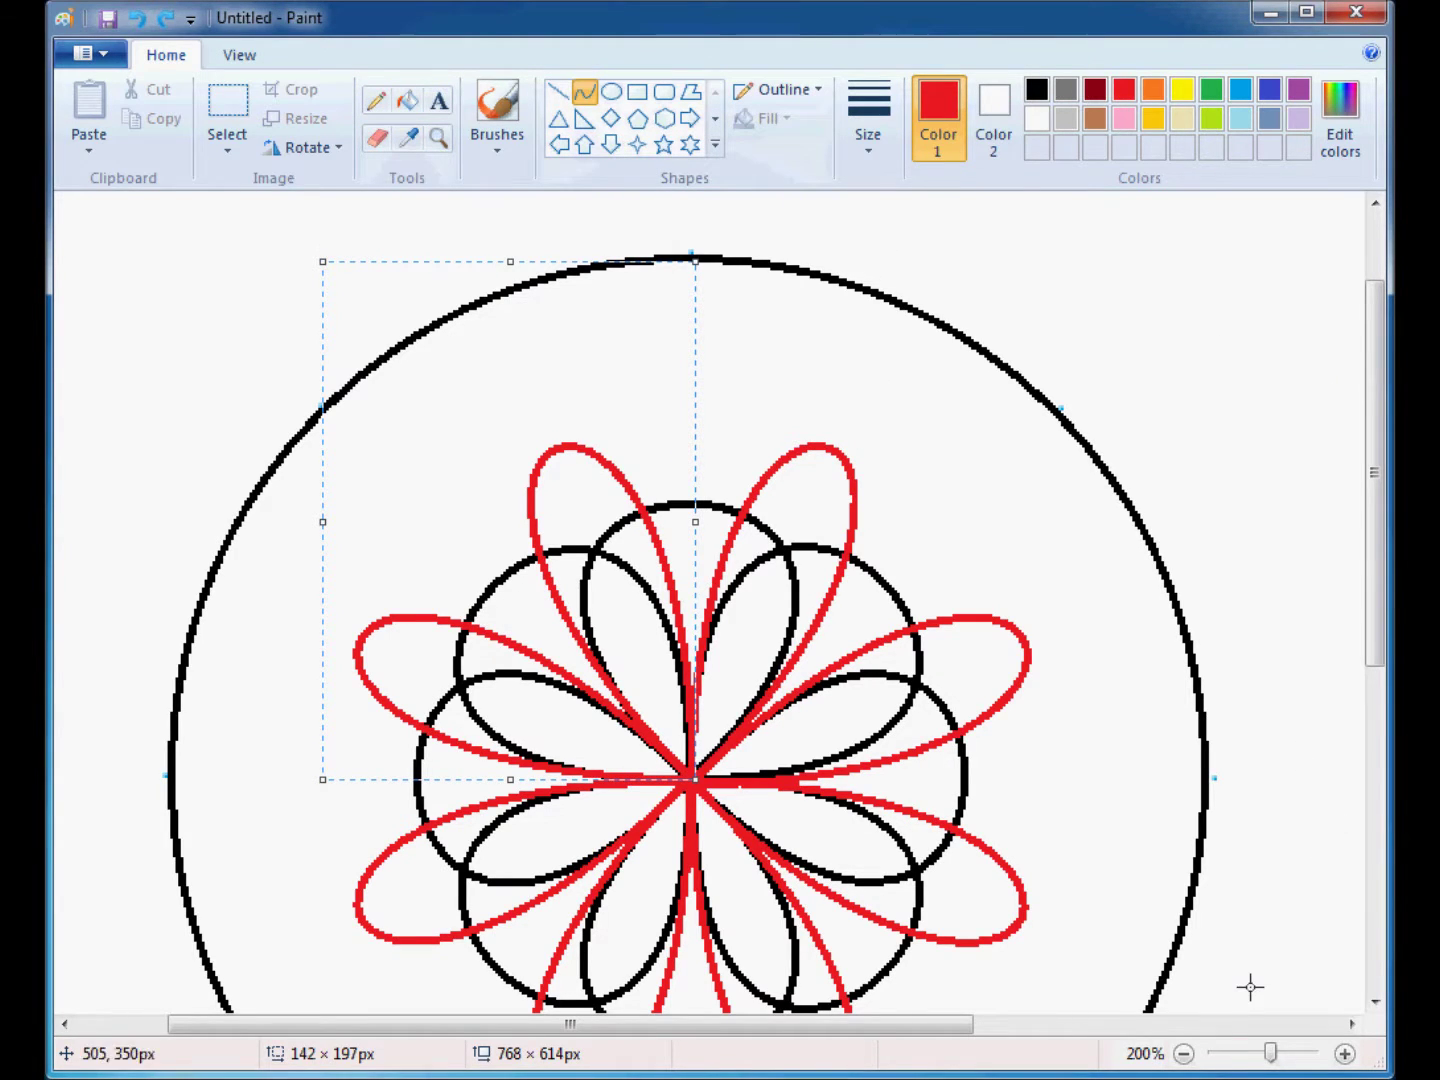
# - Zoom out from 200% to 100% to view the whole drawing
pyautogui.click(1184, 1053)
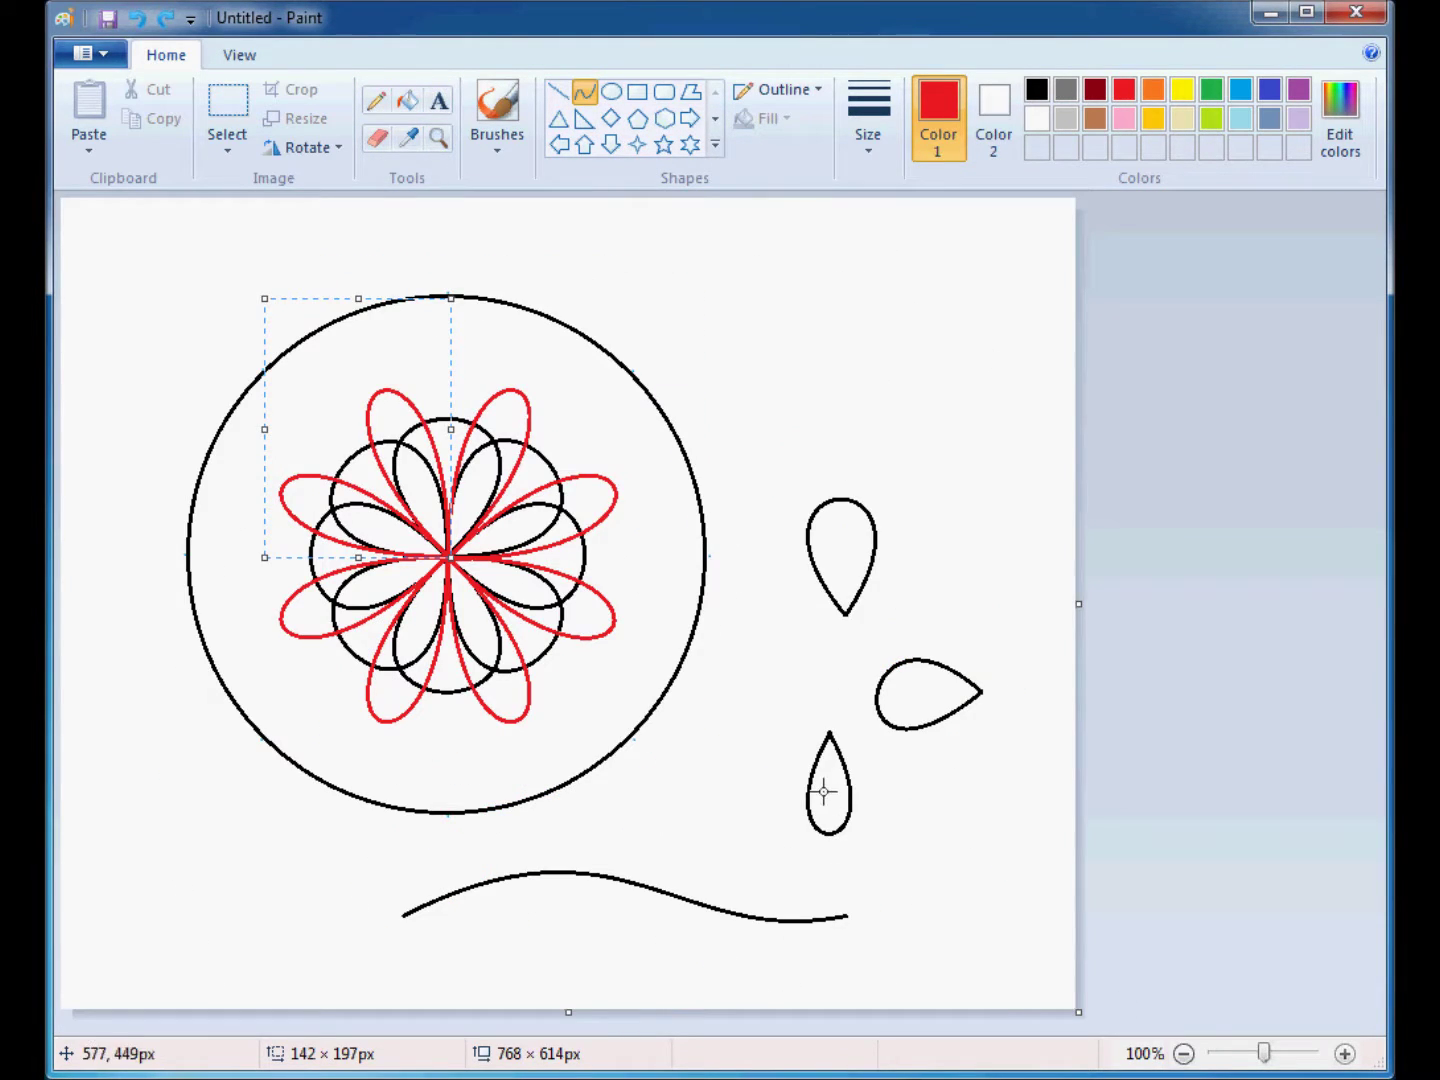